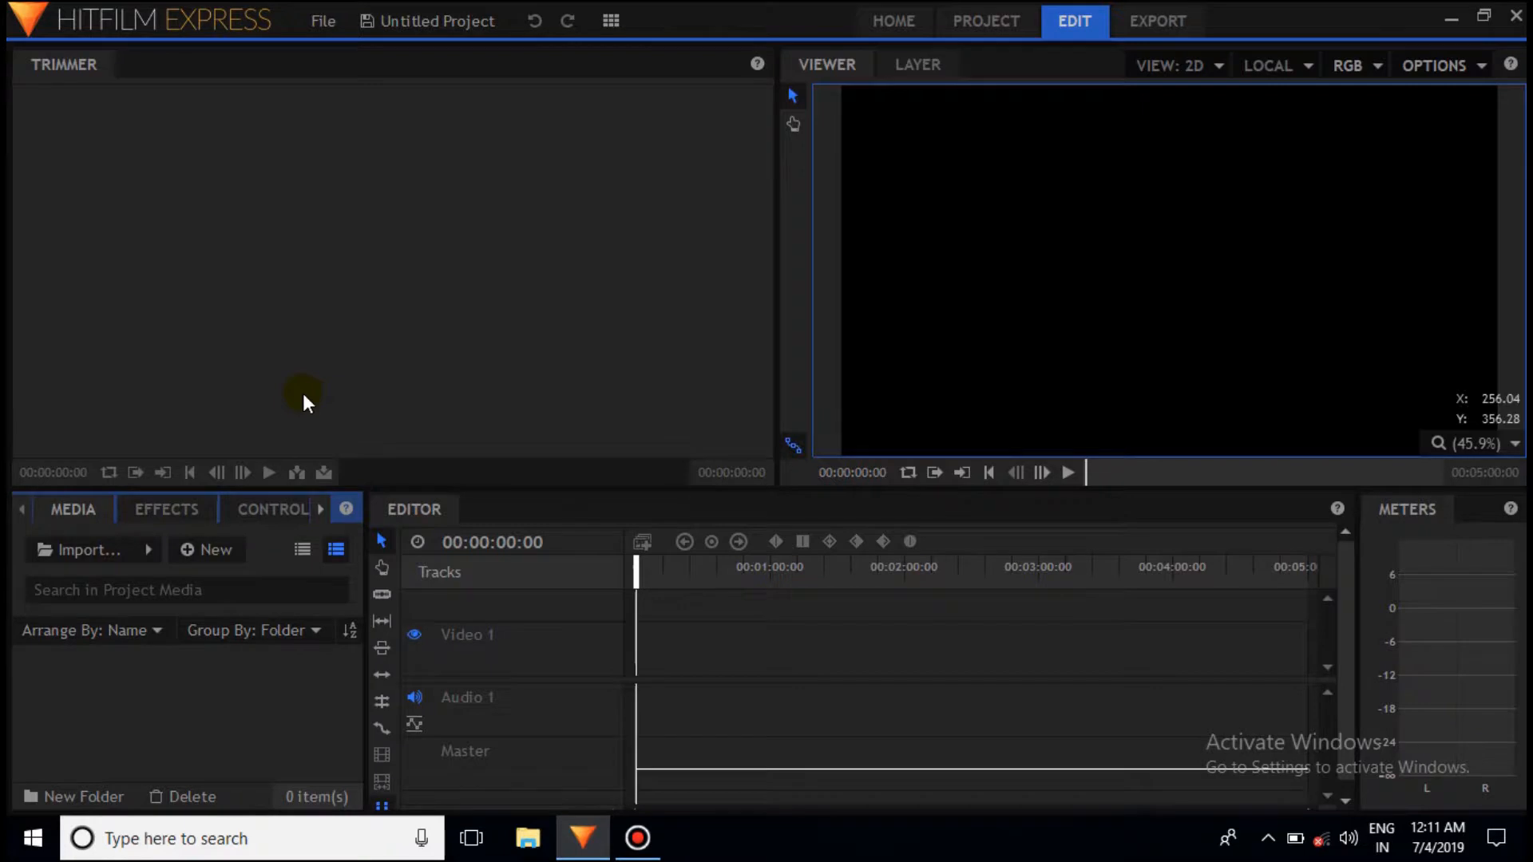
Import suman.mp4 from Local Disk (E:) and place it at the start of the Video 1 and Audio 1 tracks.
{"action": "left_click", "coordinate": [75, 552]}
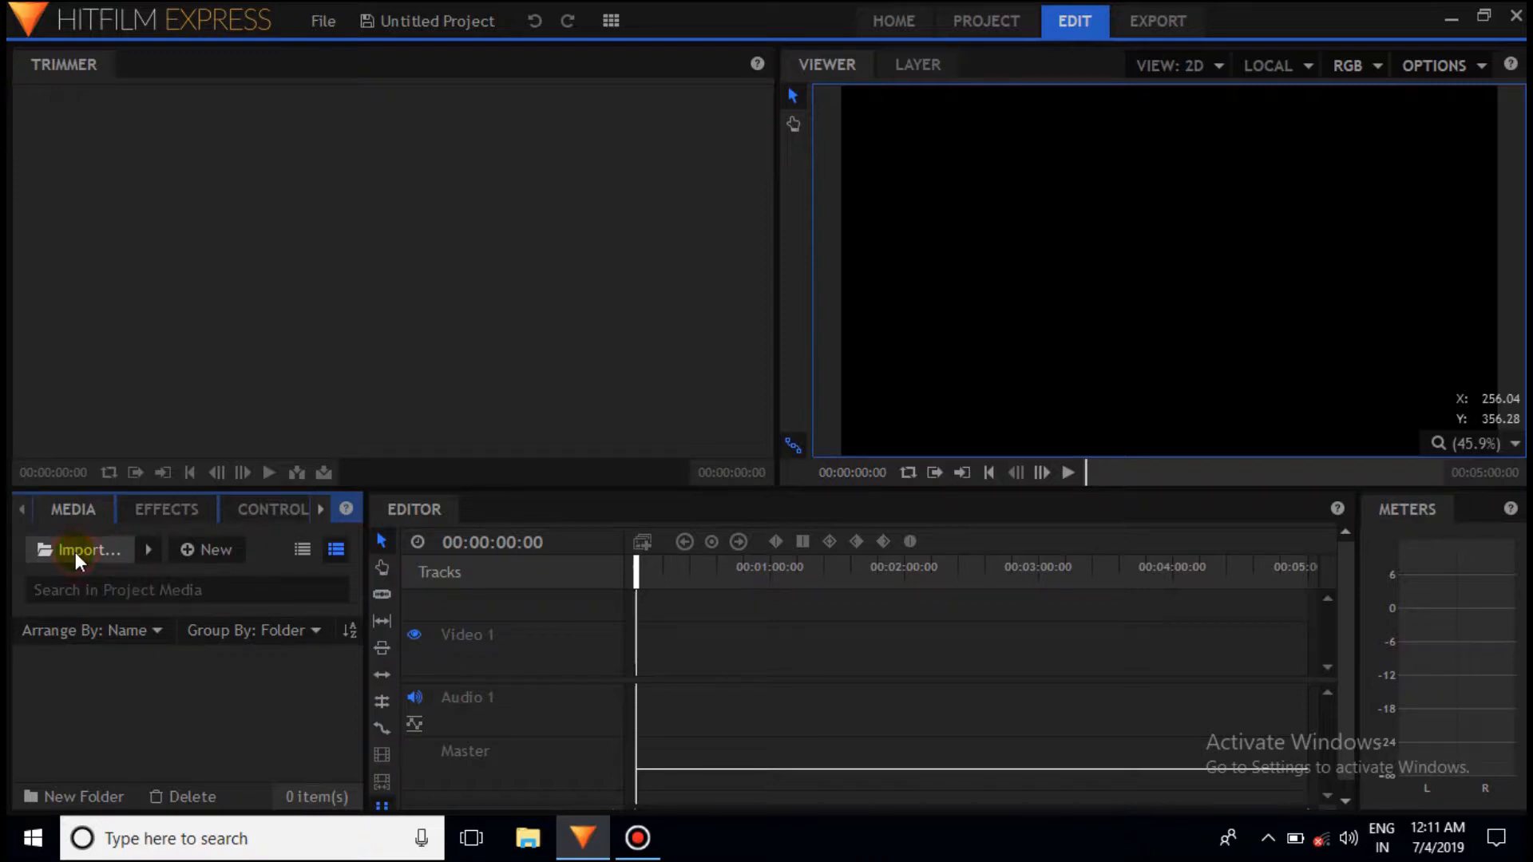
{"action": "scroll", "coordinate": [399, 302], "scroll_direction": "down", "scroll_amount": 10}
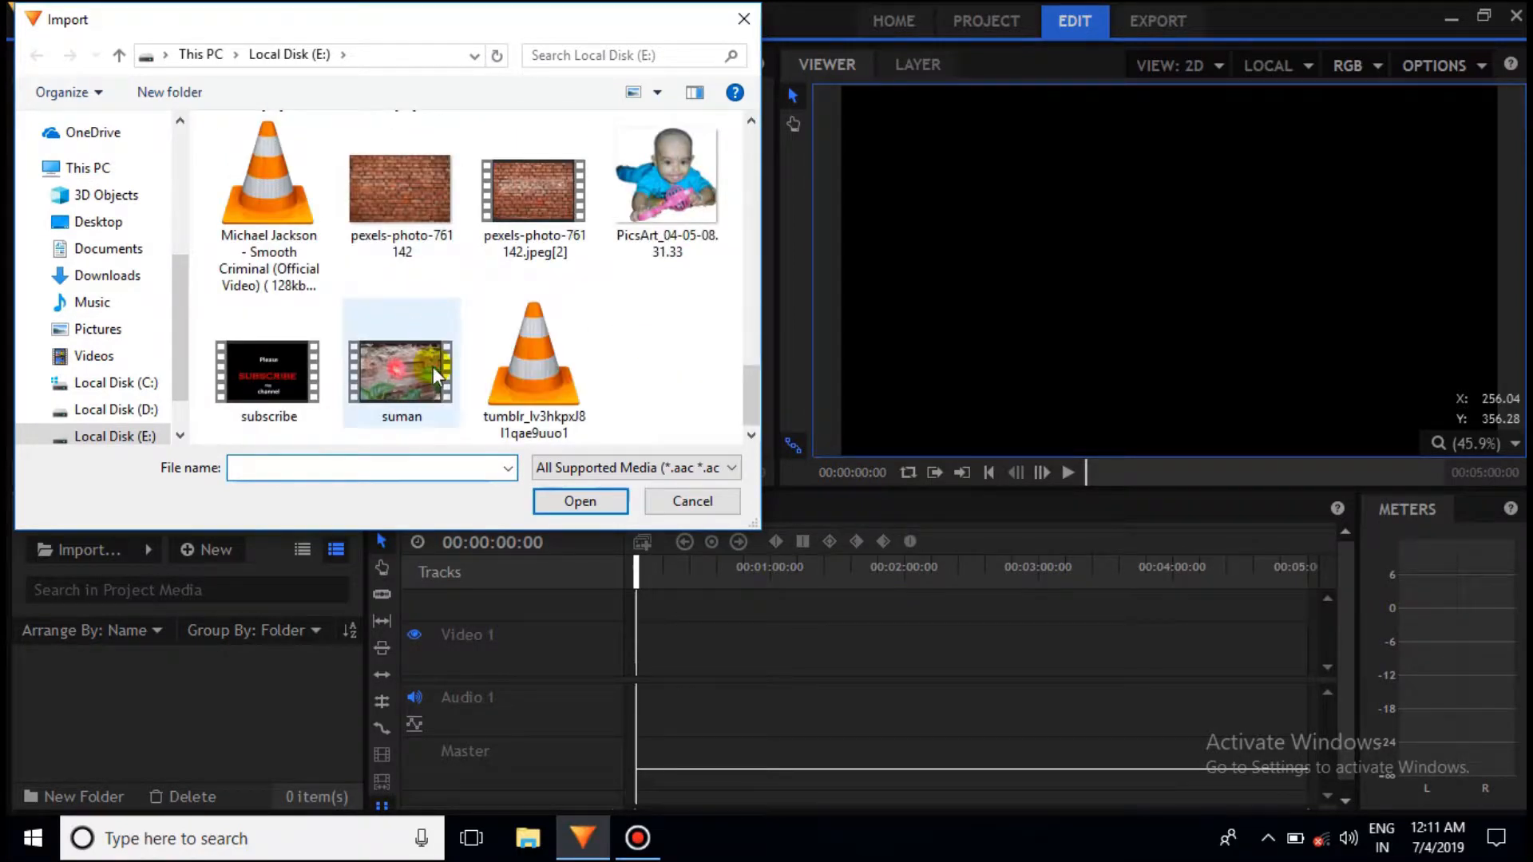
{"action": "left_click", "coordinate": [433, 366]}
{"action": "left_click", "coordinate": [577, 502]}
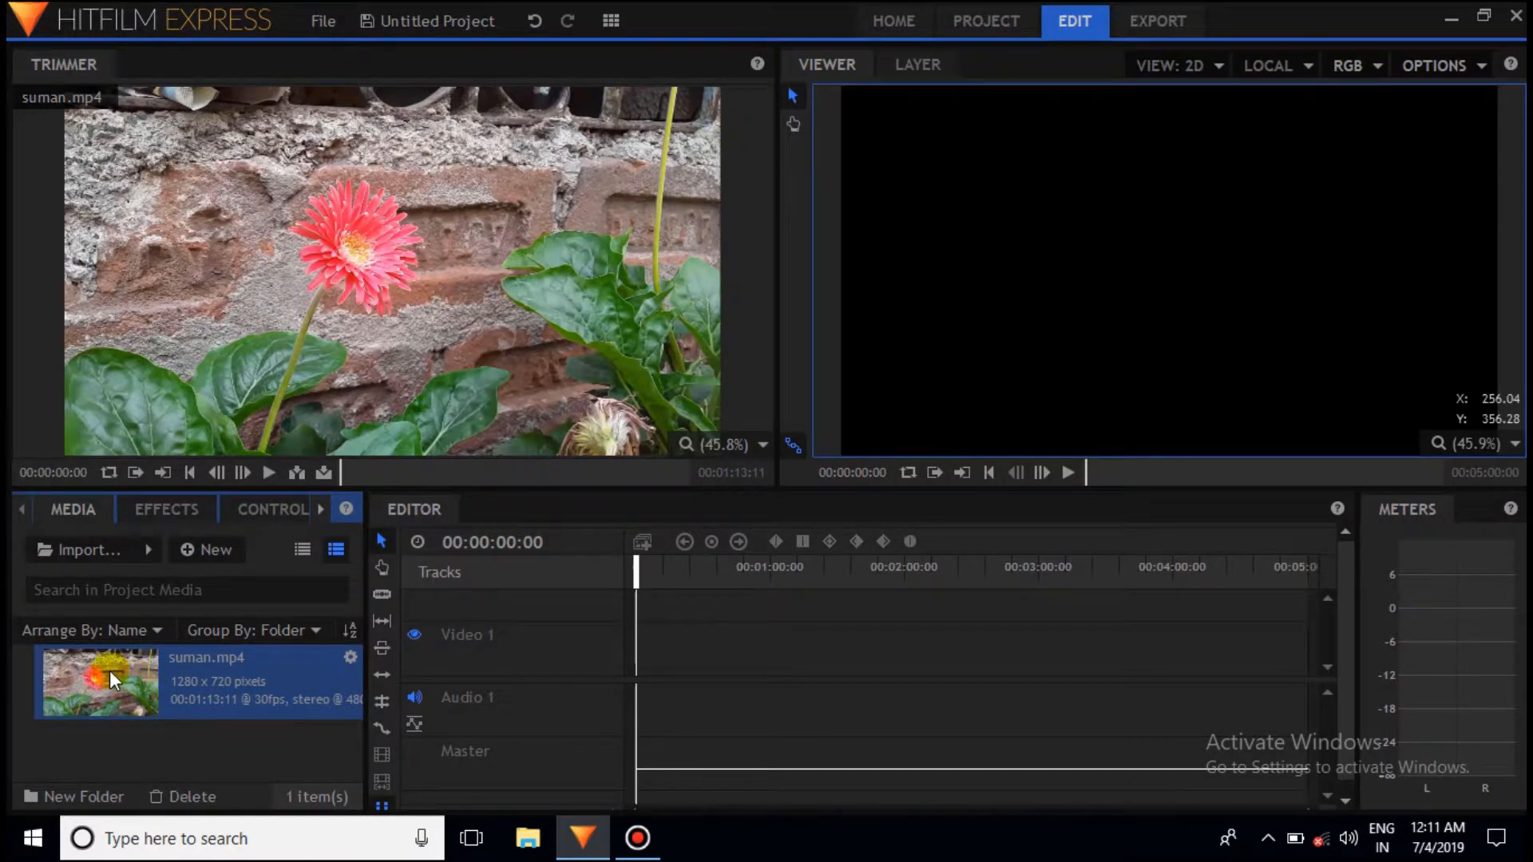
{"action": "left_click_drag", "start_coordinate": [109, 669], "coordinate": [666, 699]}
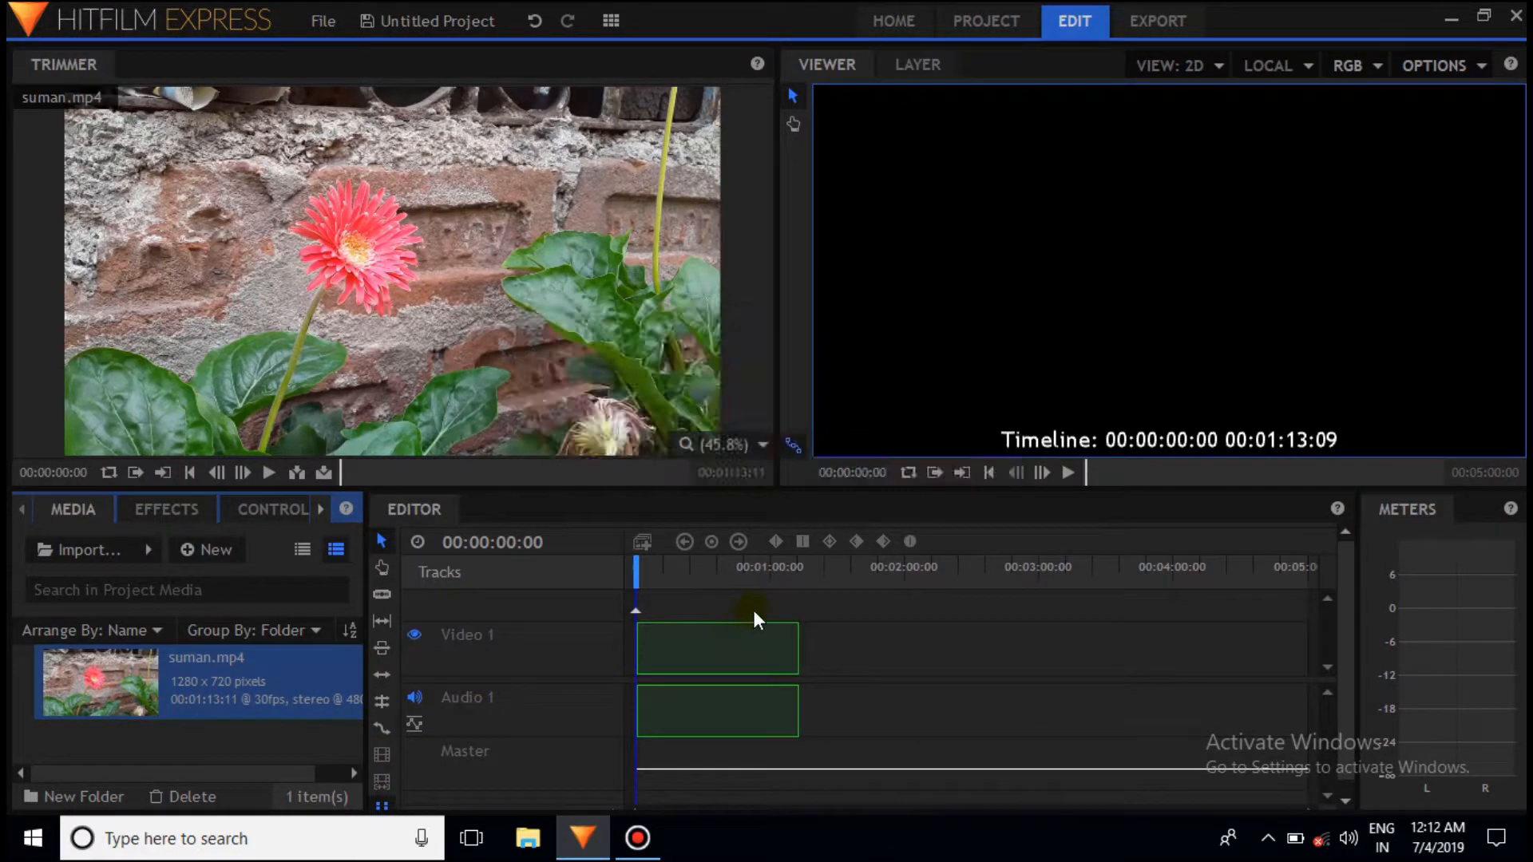
{"action": "left_click", "coordinate": [876, 480]}
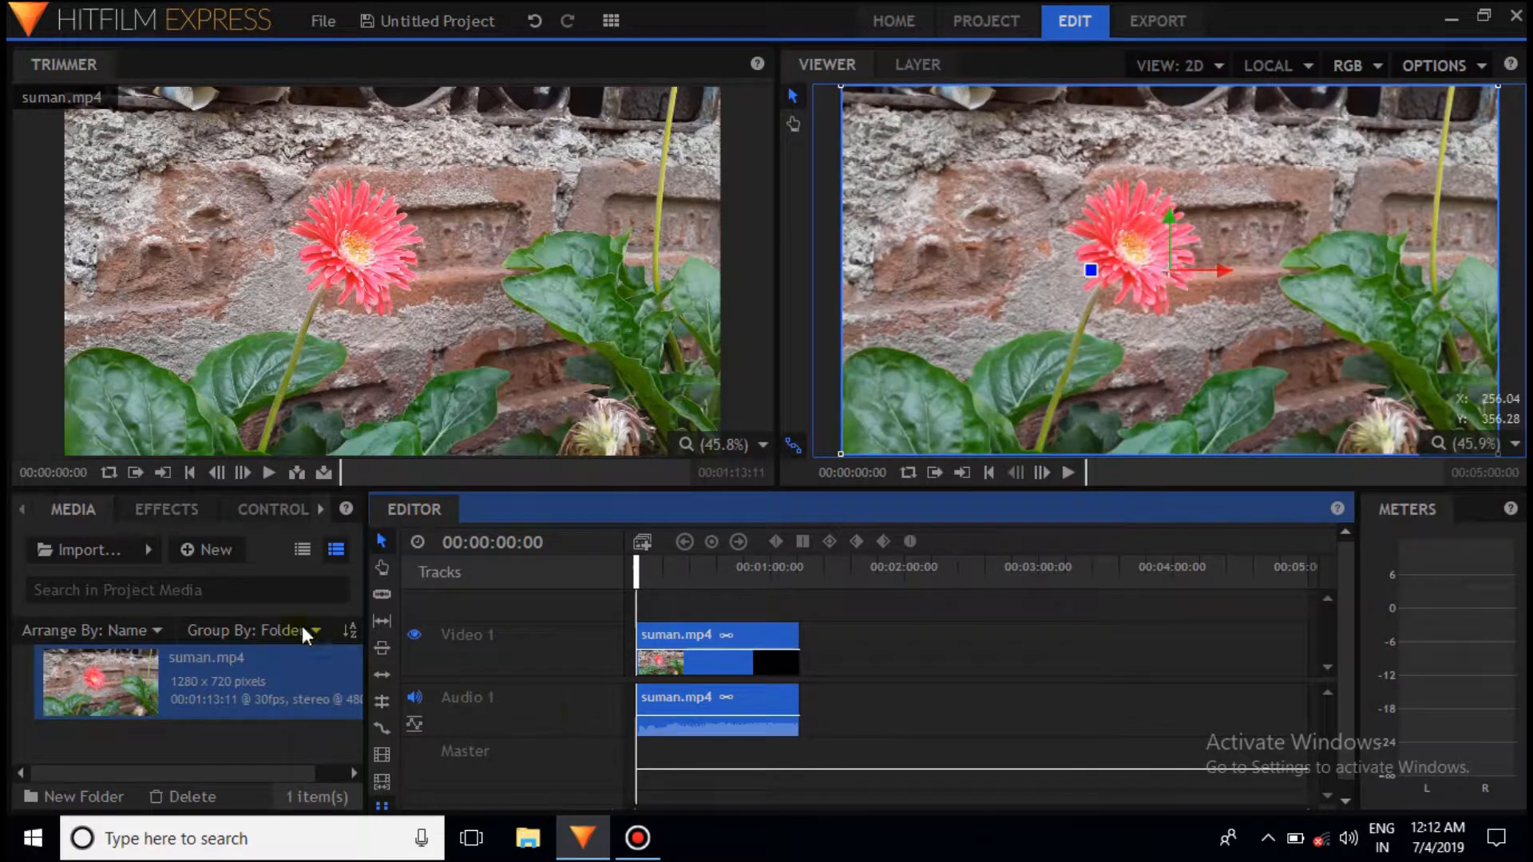
Create a composite shot with the 720p HD @ 30 fps template and a duration of 6 seconds.
{"action": "left_click", "coordinate": [186, 550]}
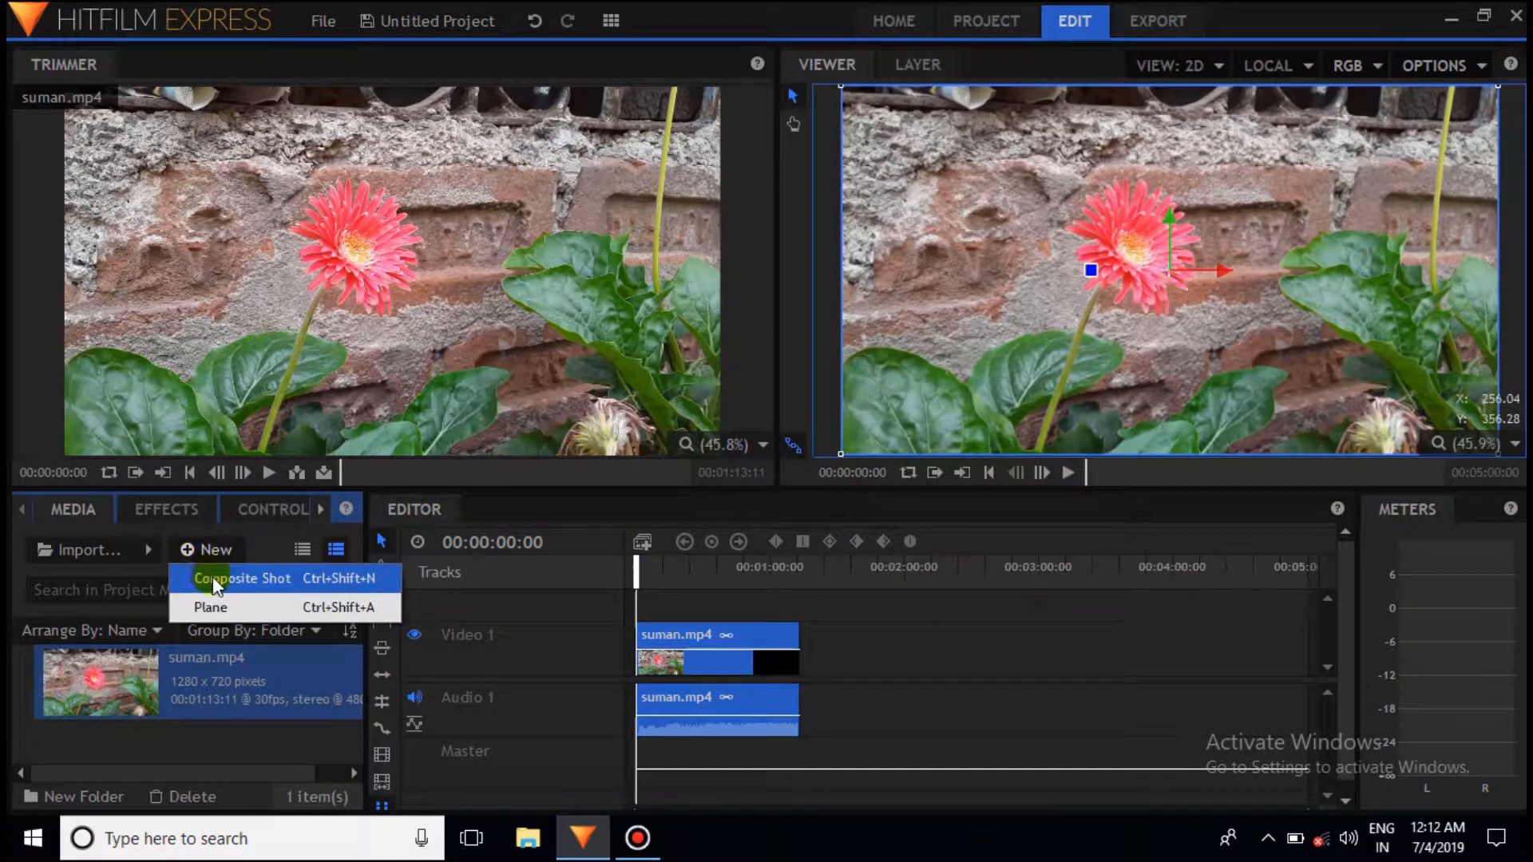
{"action": "left_click", "coordinate": [213, 576]}
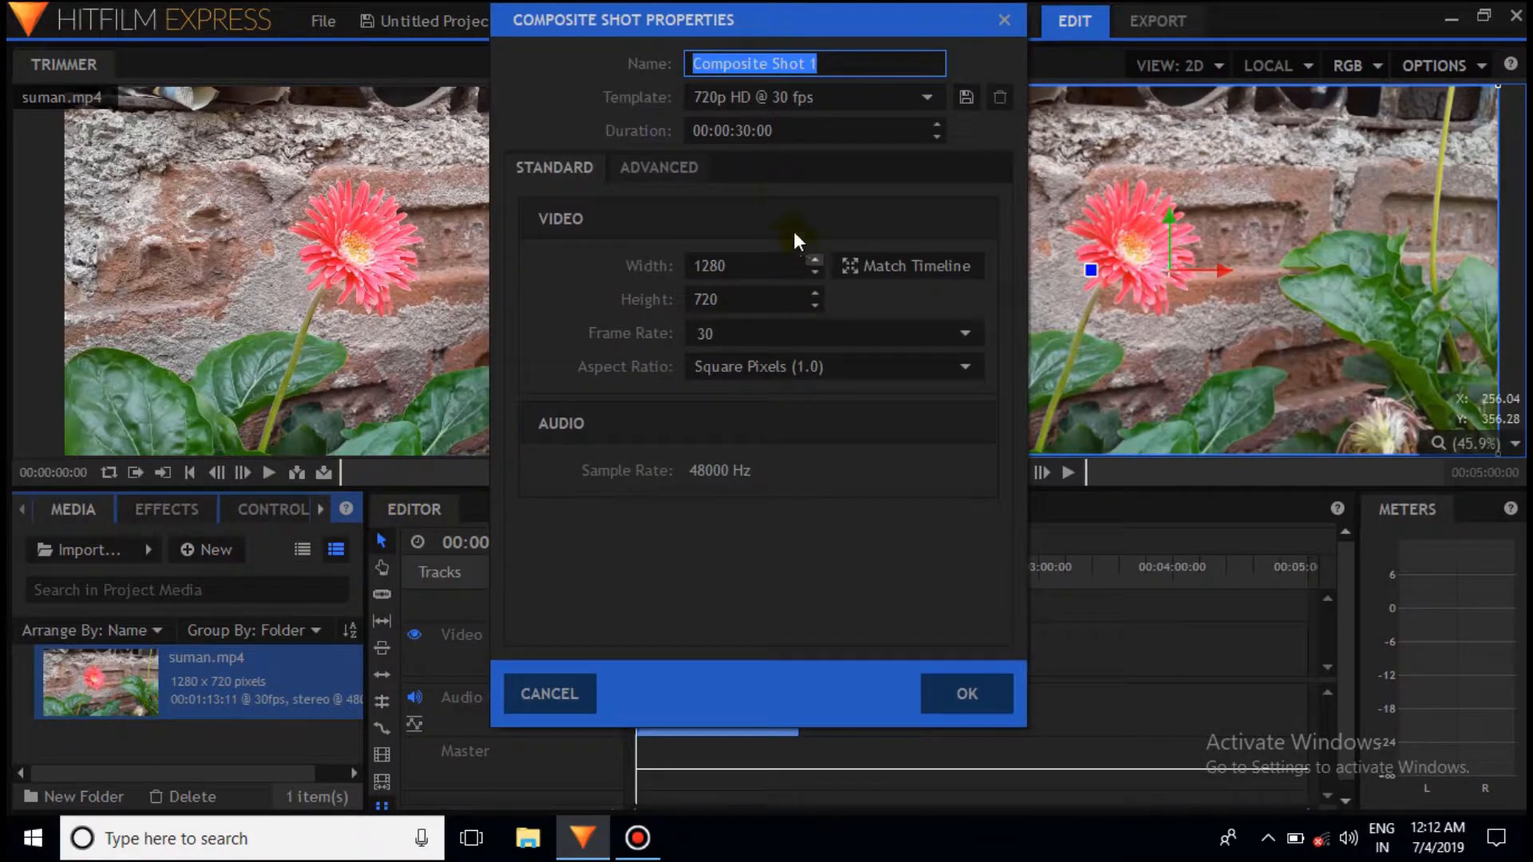
{"action": "left_click", "coordinate": [755, 130]}
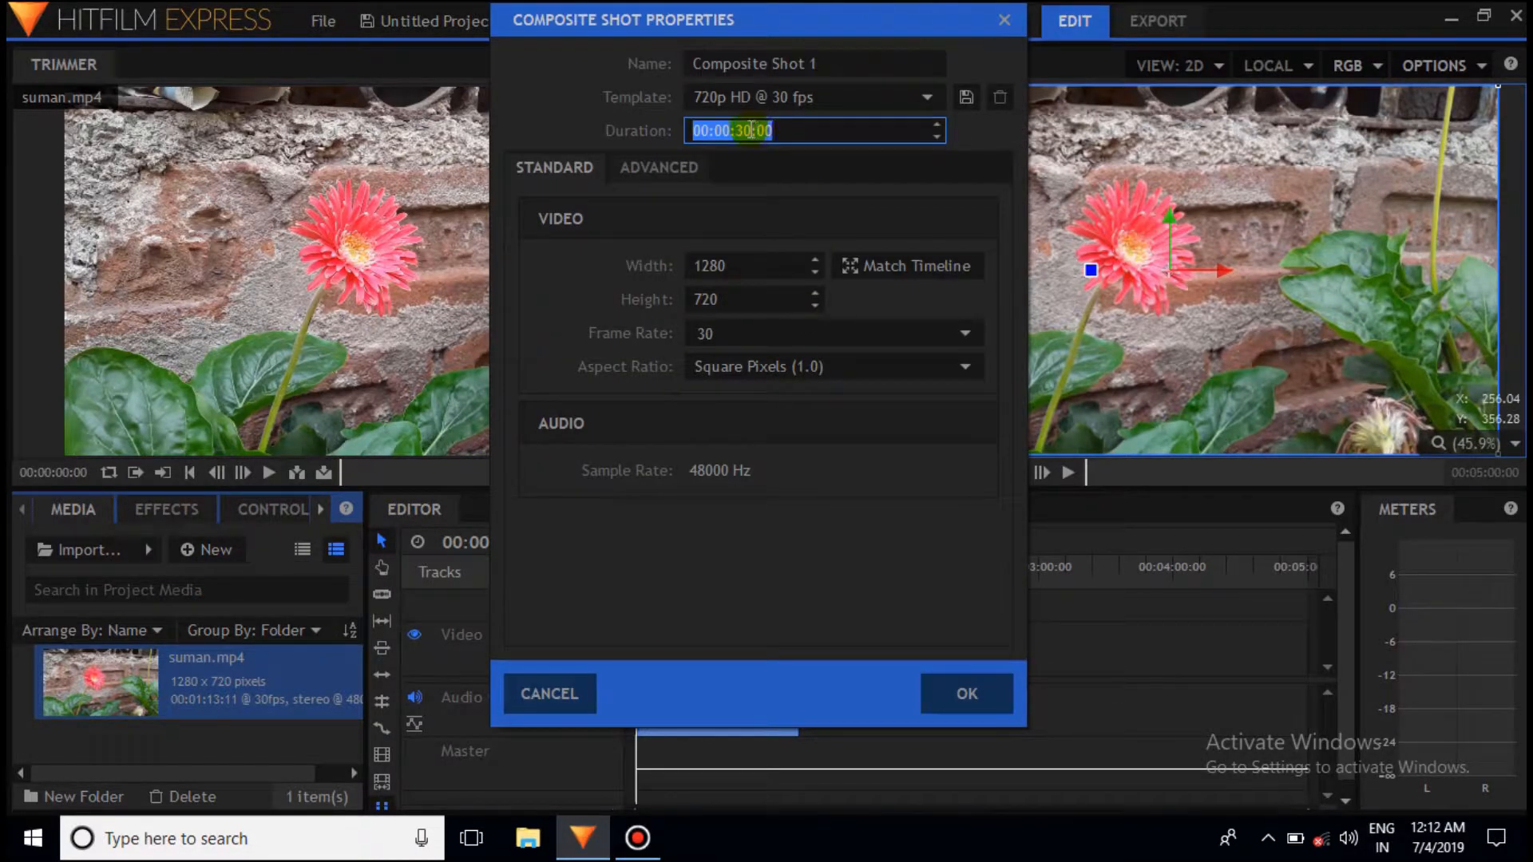
{"action": "left_click", "coordinate": [750, 131]}
{"action": "key", "text": "BackSpace"}
{"action": "key", "text": "BackSpace"}
{"action": "type", "text": "6"}
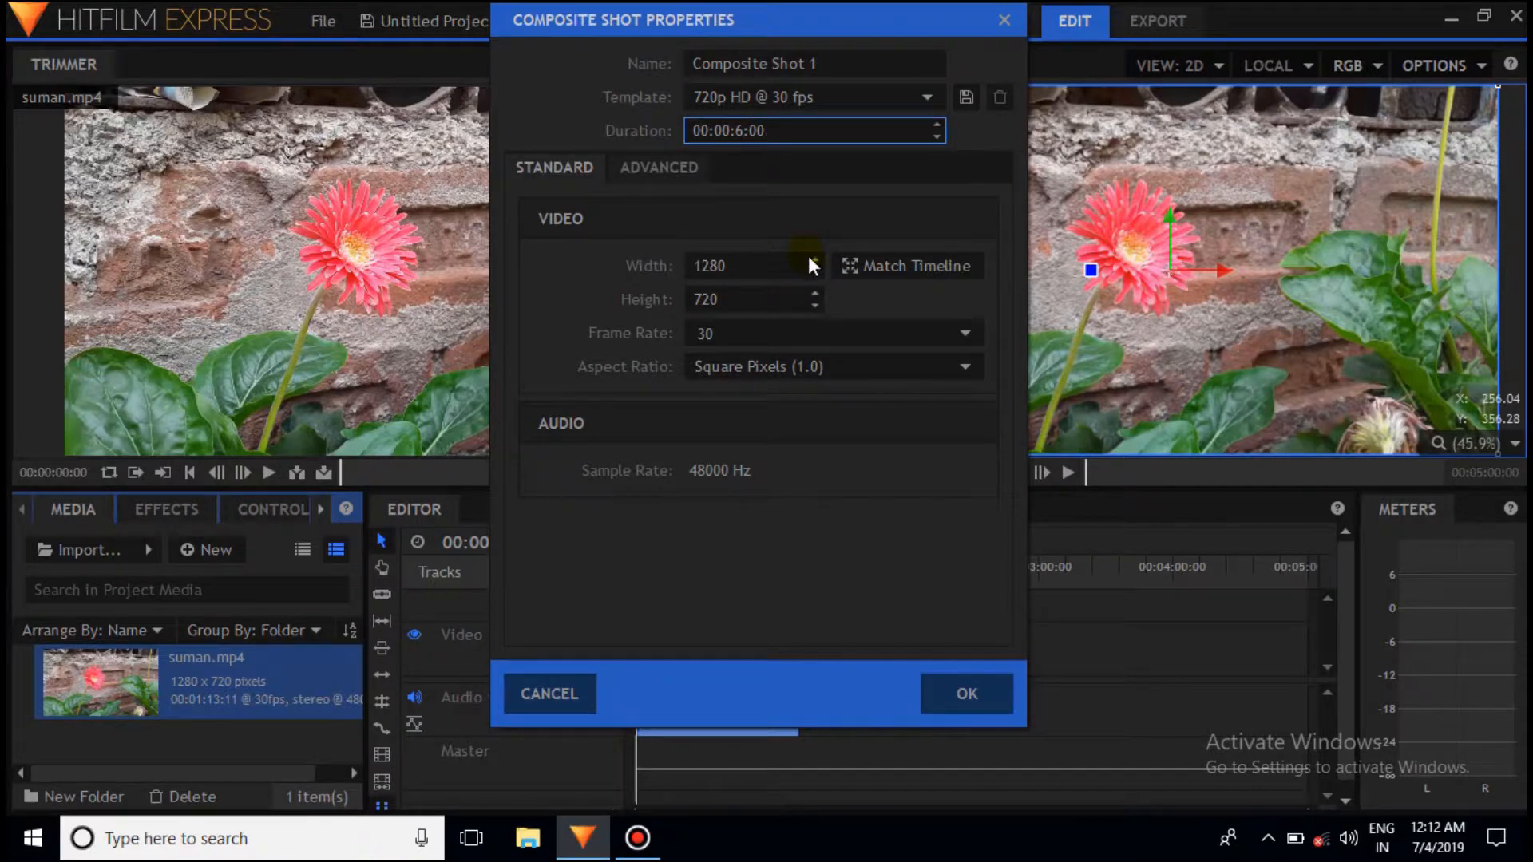
{"action": "left_click", "coordinate": [957, 703]}
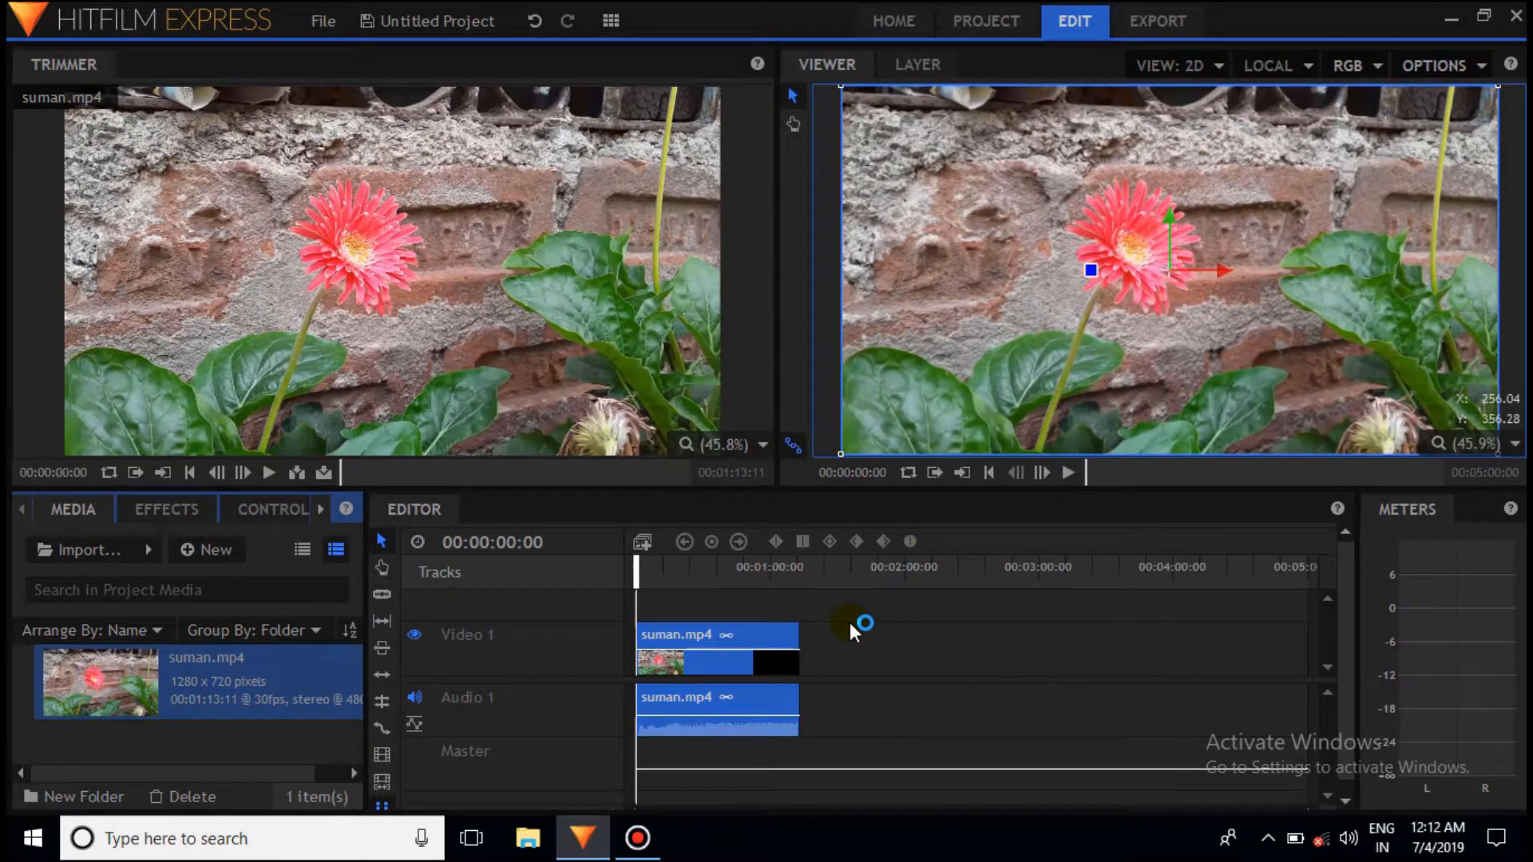
Add a text layer 400 wide and 400 high to Composite Shot 1.
{"action": "left_click", "coordinate": [415, 516]}
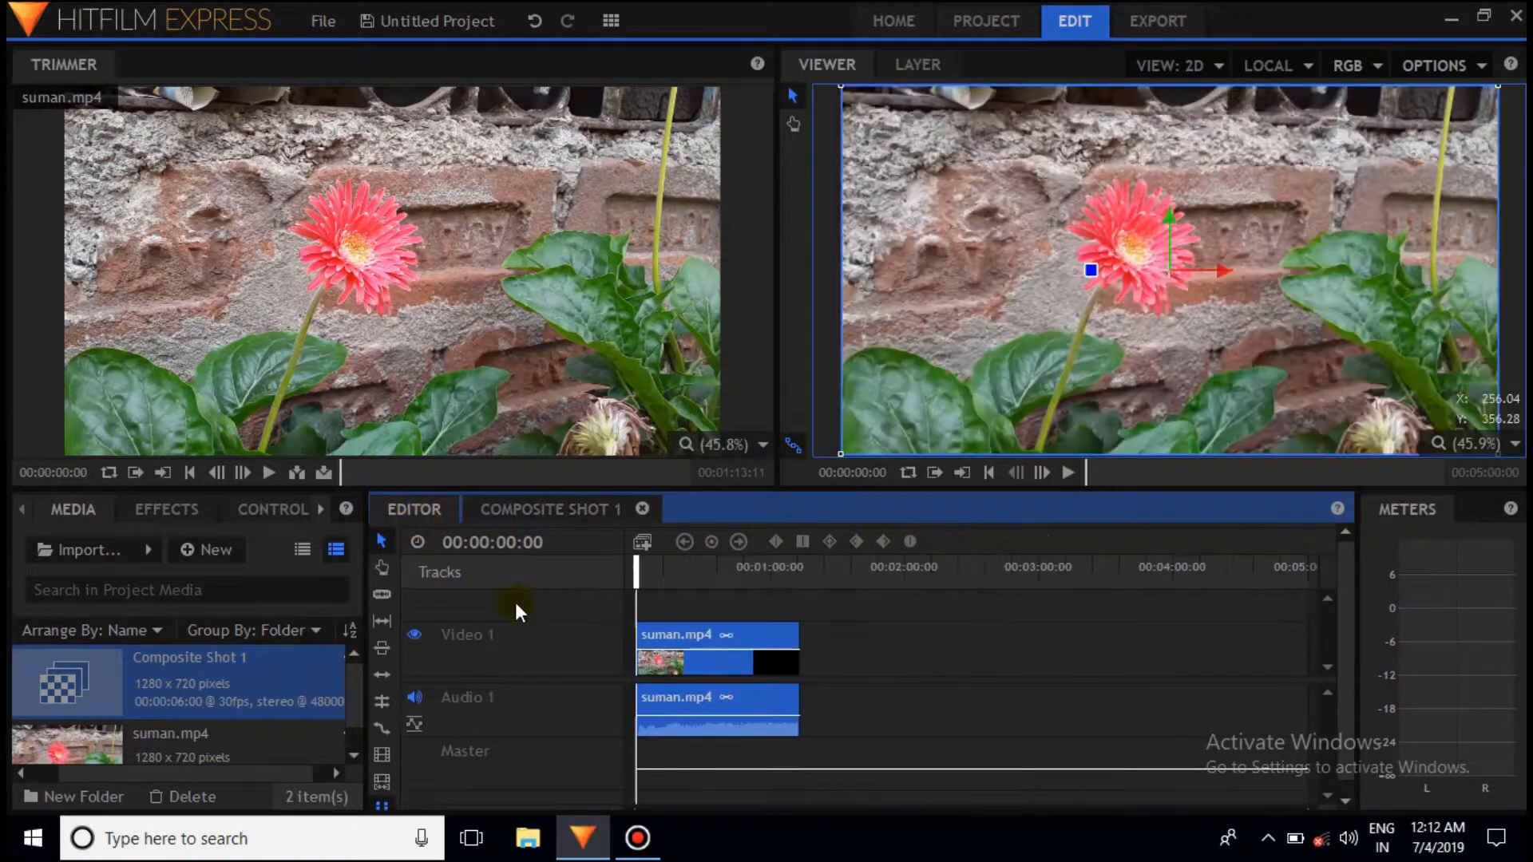
{"action": "left_click", "coordinate": [521, 510]}
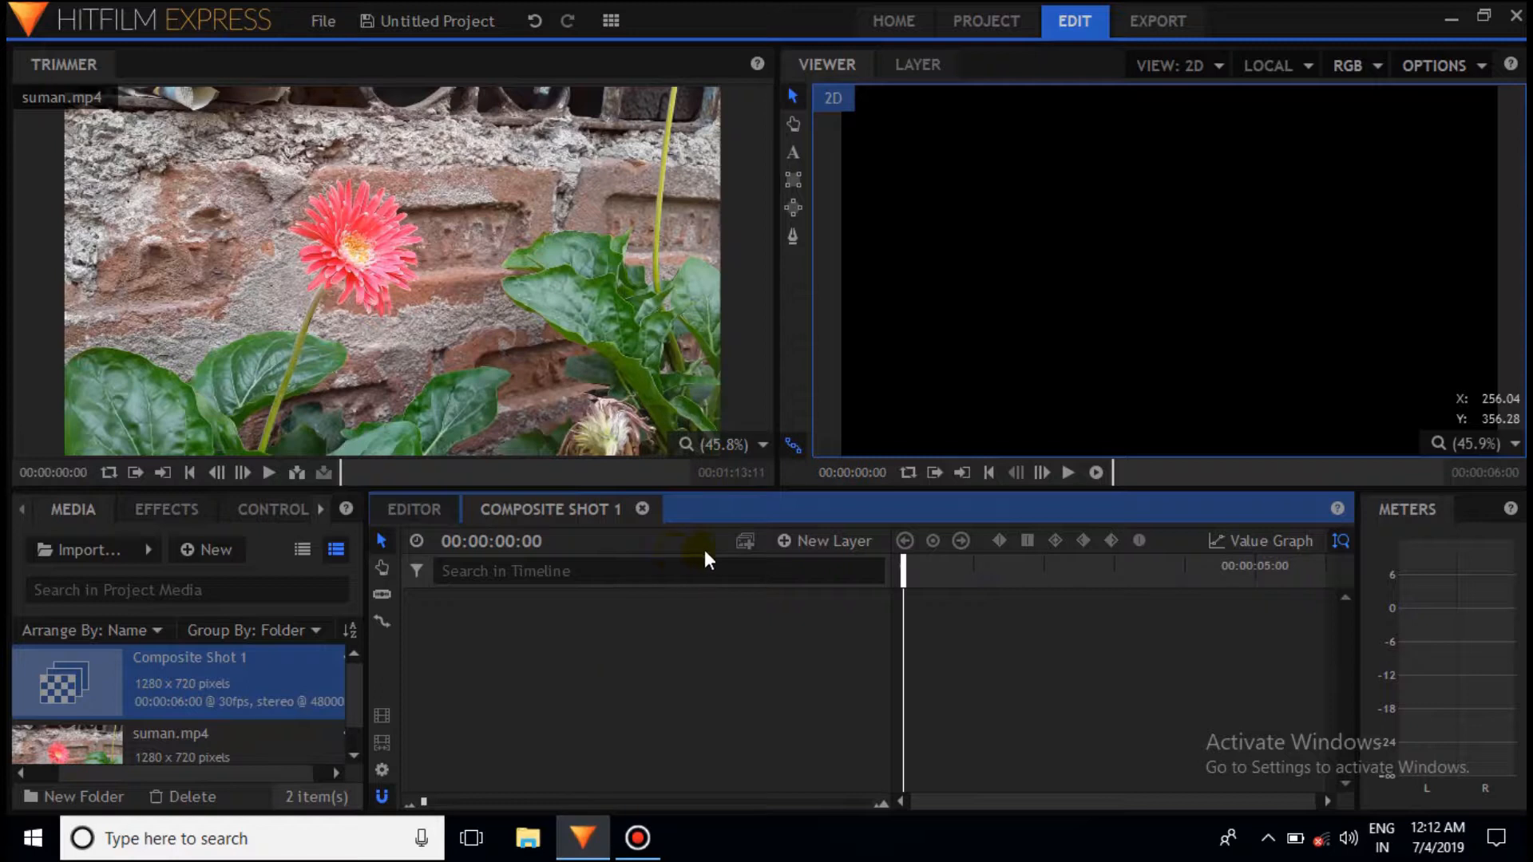
{"action": "left_click", "coordinate": [783, 542]}
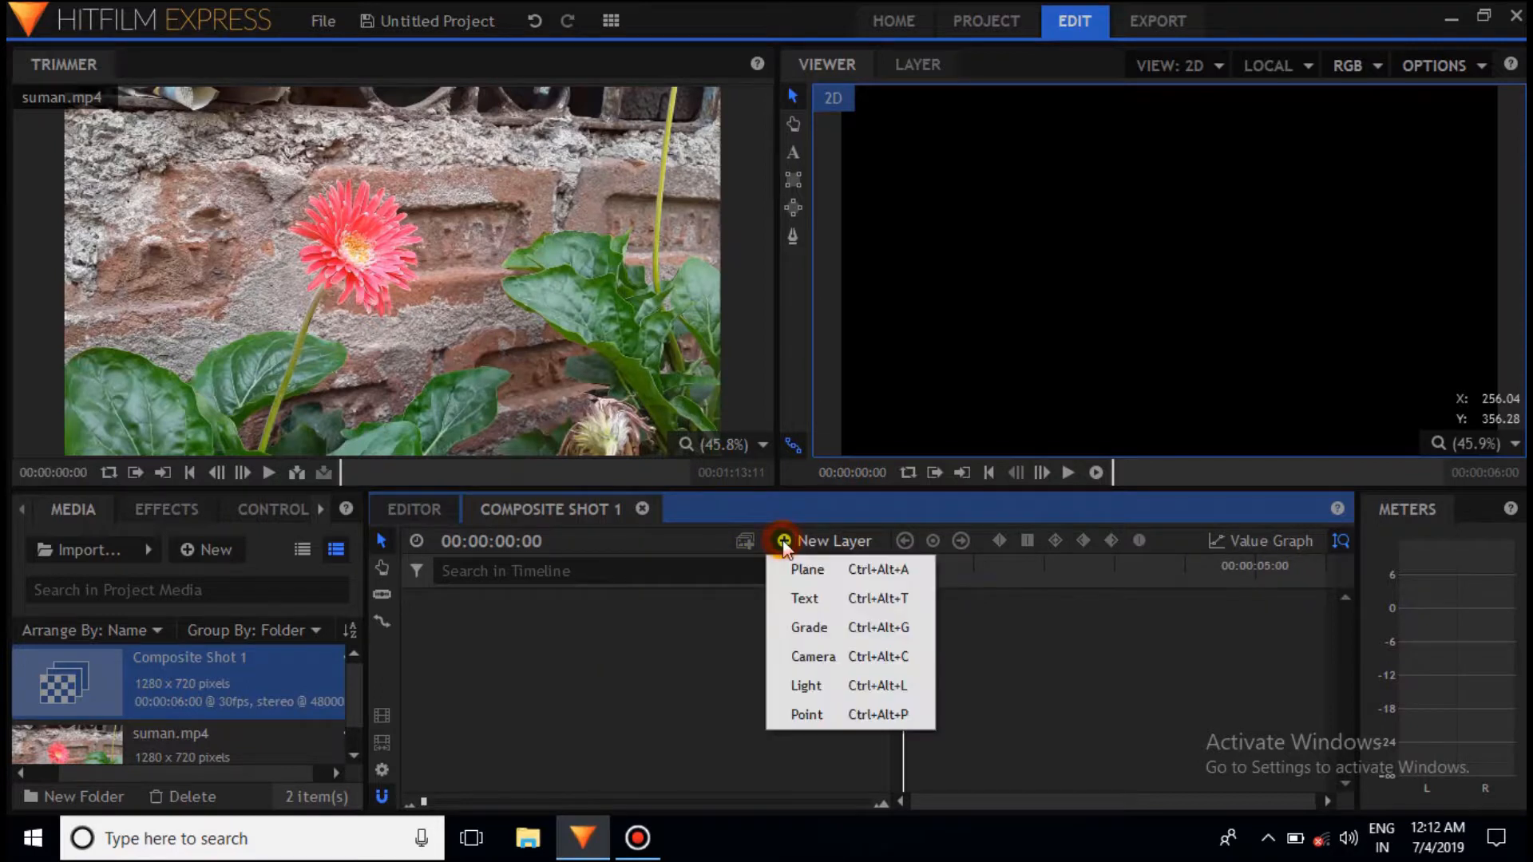
{"action": "left_click", "coordinate": [818, 606]}
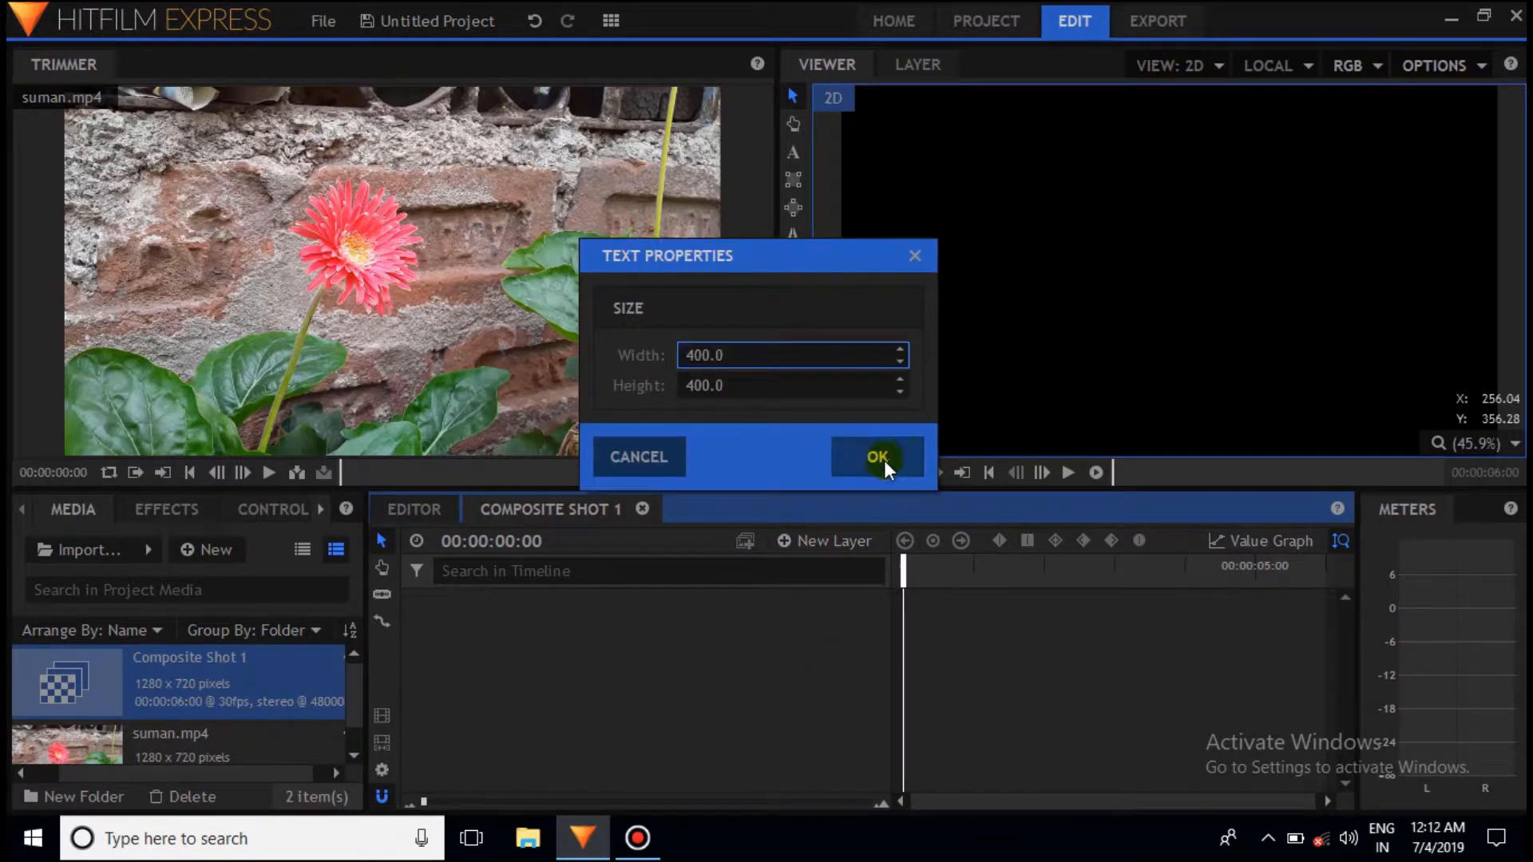
{"action": "left_click", "coordinate": [888, 456]}
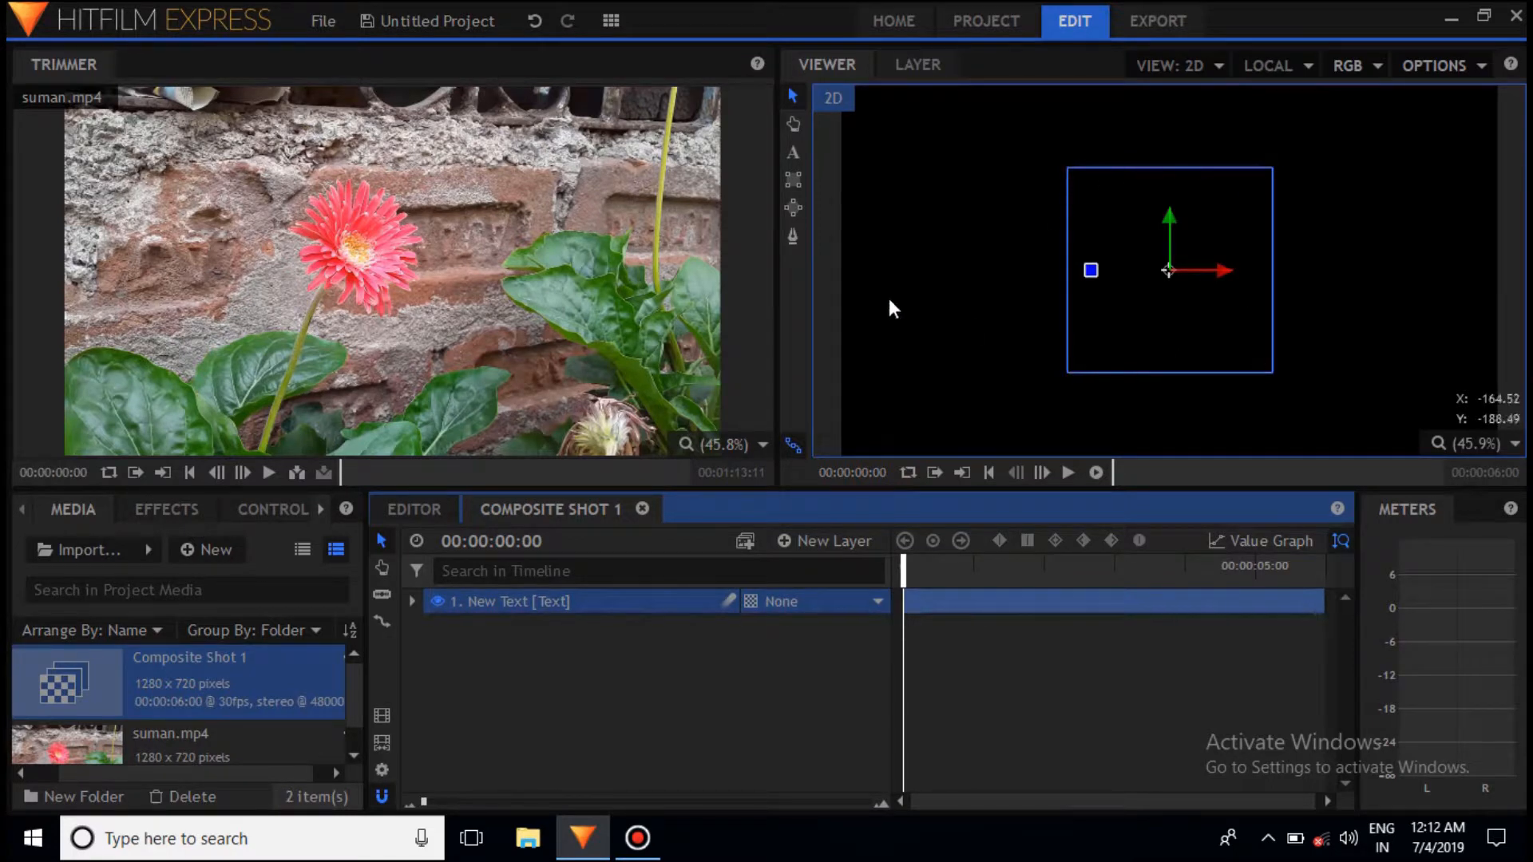
Enter the person's name on the text layer's first line and "SAINTHIA, INDIA" on its second line.
{"action": "left_click", "coordinate": [793, 152]}
{"action": "left_click", "coordinate": [1119, 225]}
{"action": "type", "text": "SUMANTA "}
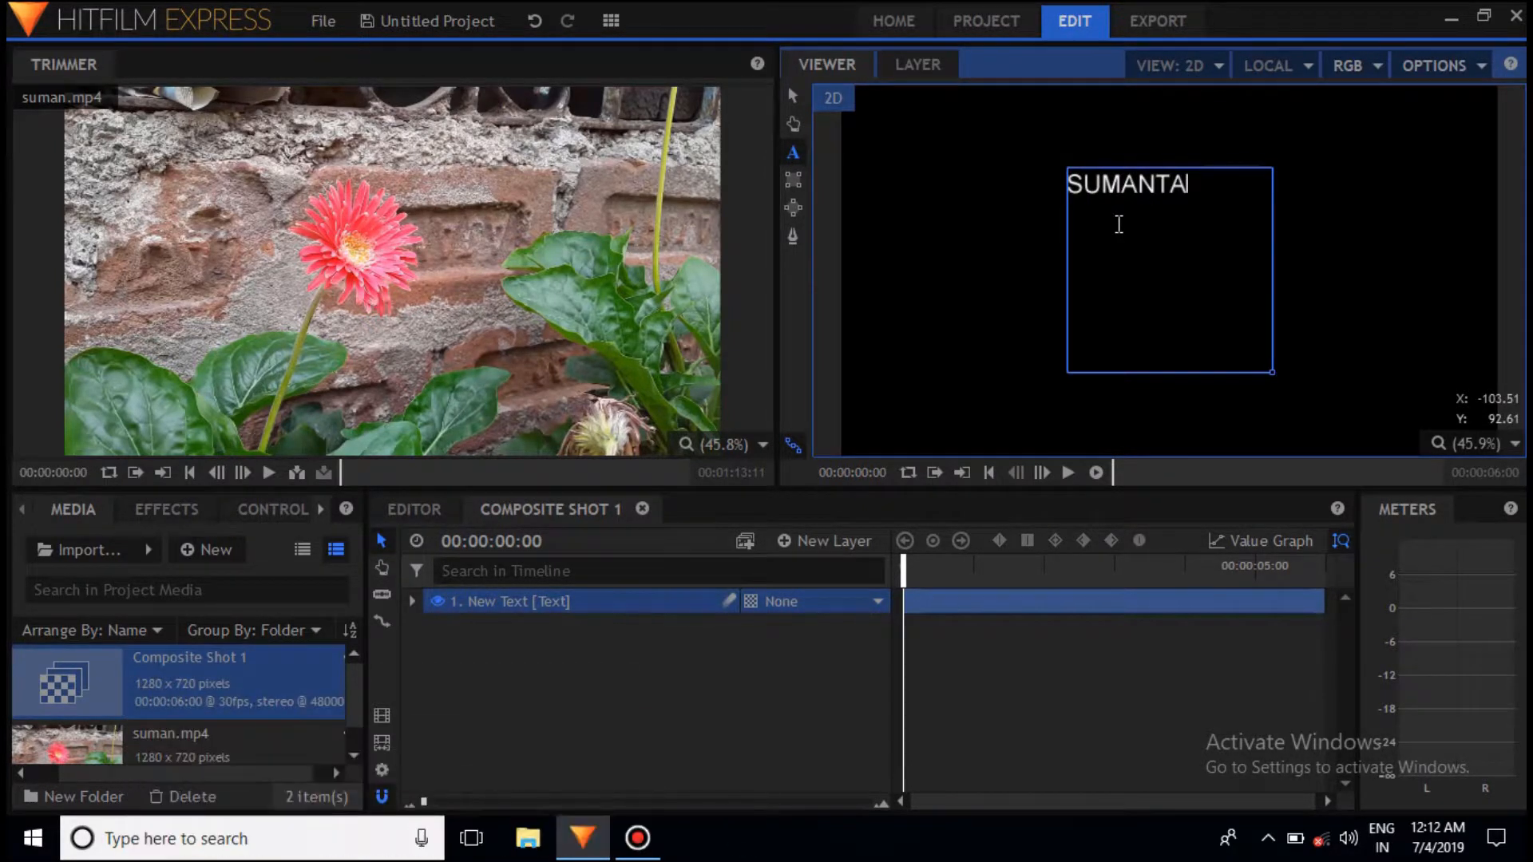
{"action": "type", "text": "SAINTHIA, INDIA"}
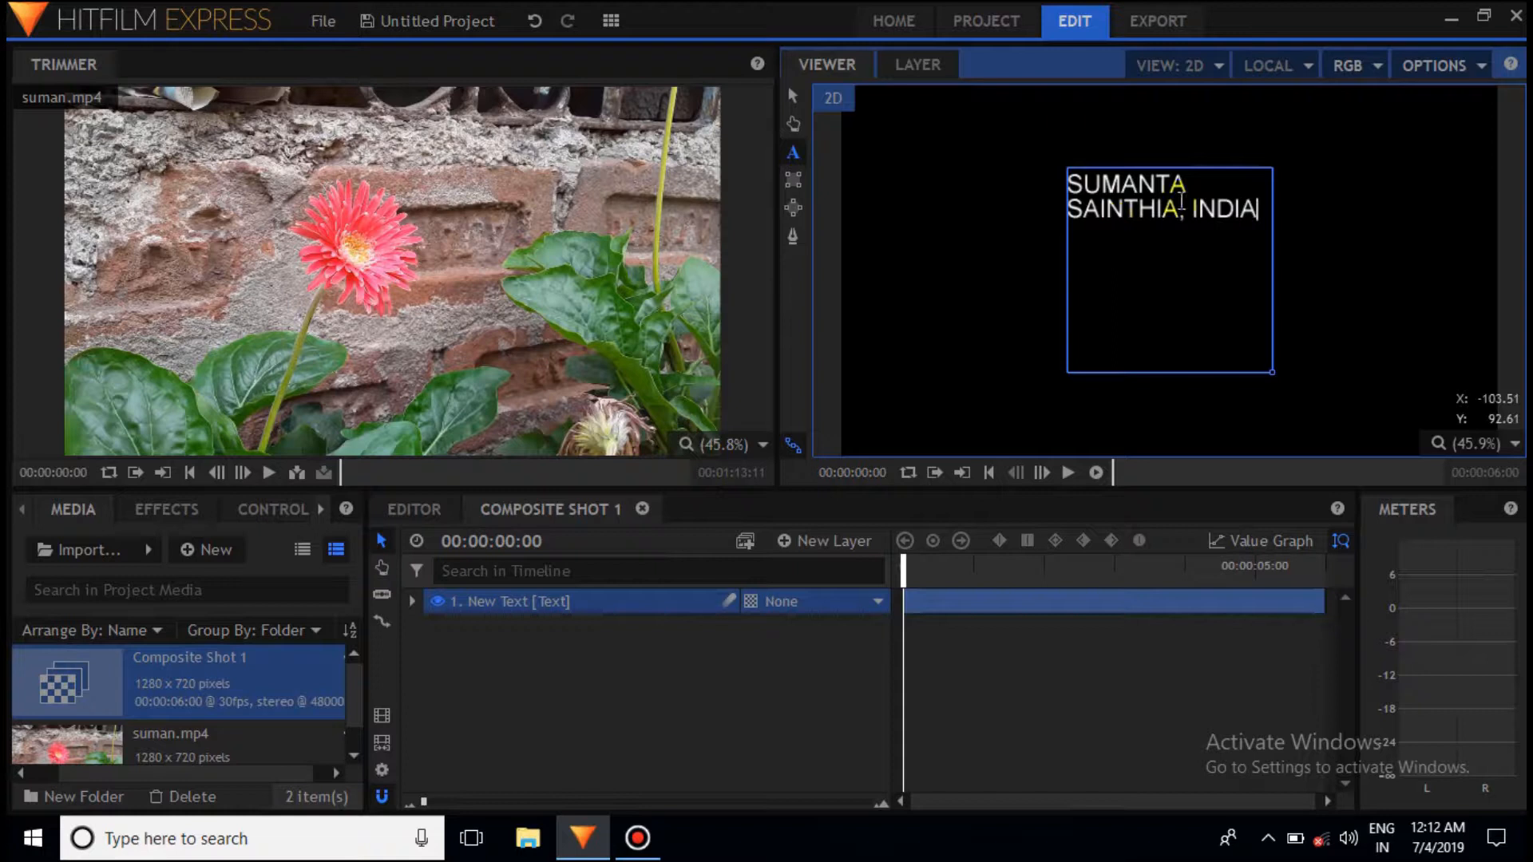
Centre-align both lines of the text.
{"action": "left_click", "coordinate": [1260, 208]}
{"action": "left_click_drag", "start_coordinate": [1260, 208], "coordinate": [1056, 175]}
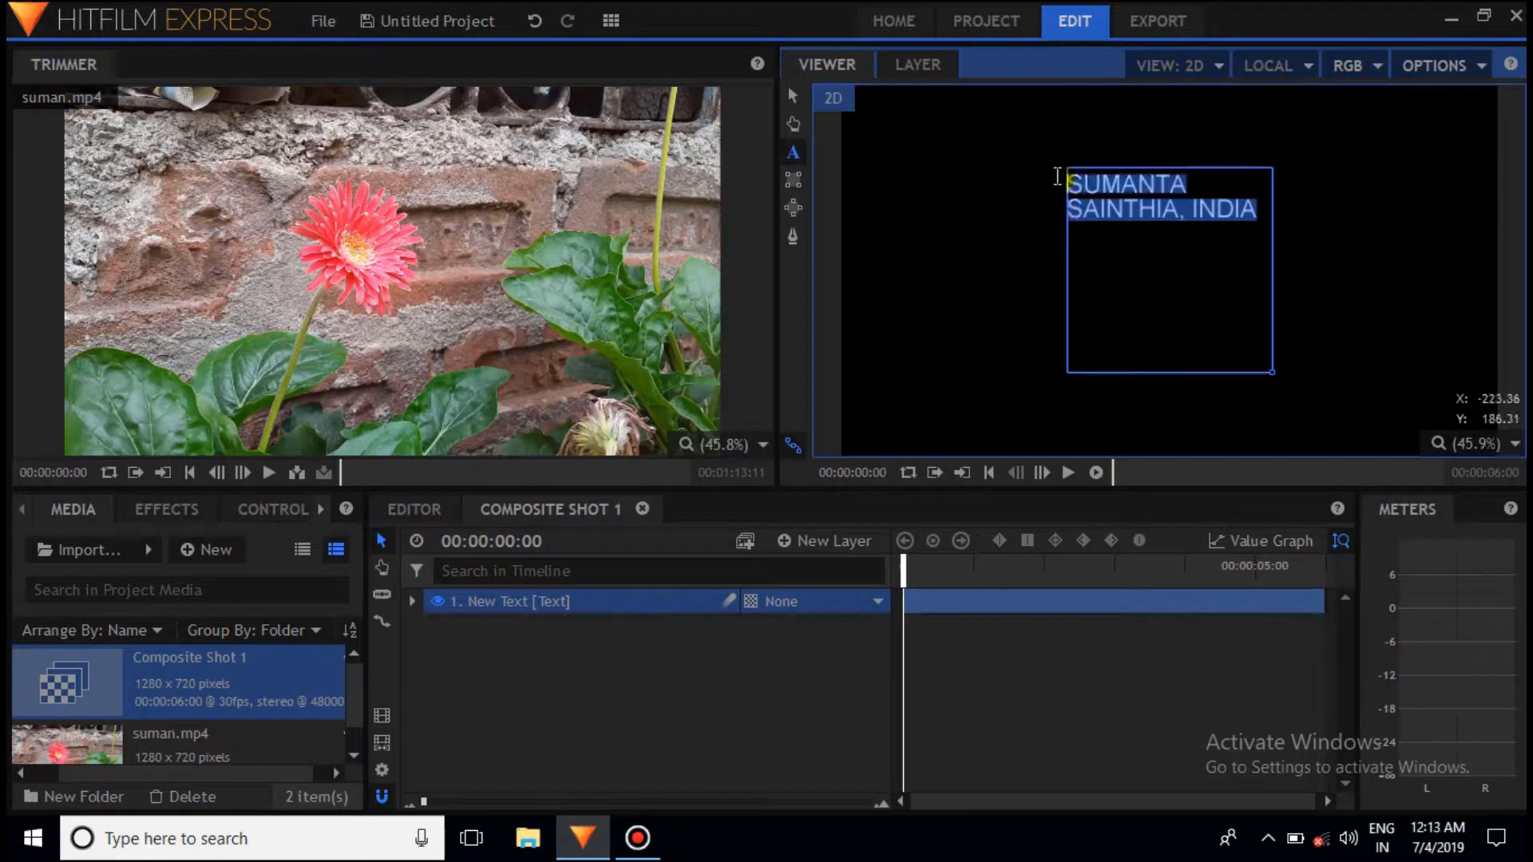
{"action": "left_click", "coordinate": [318, 510]}
{"action": "left_click", "coordinate": [318, 509]}
{"action": "left_click", "coordinate": [278, 508]}
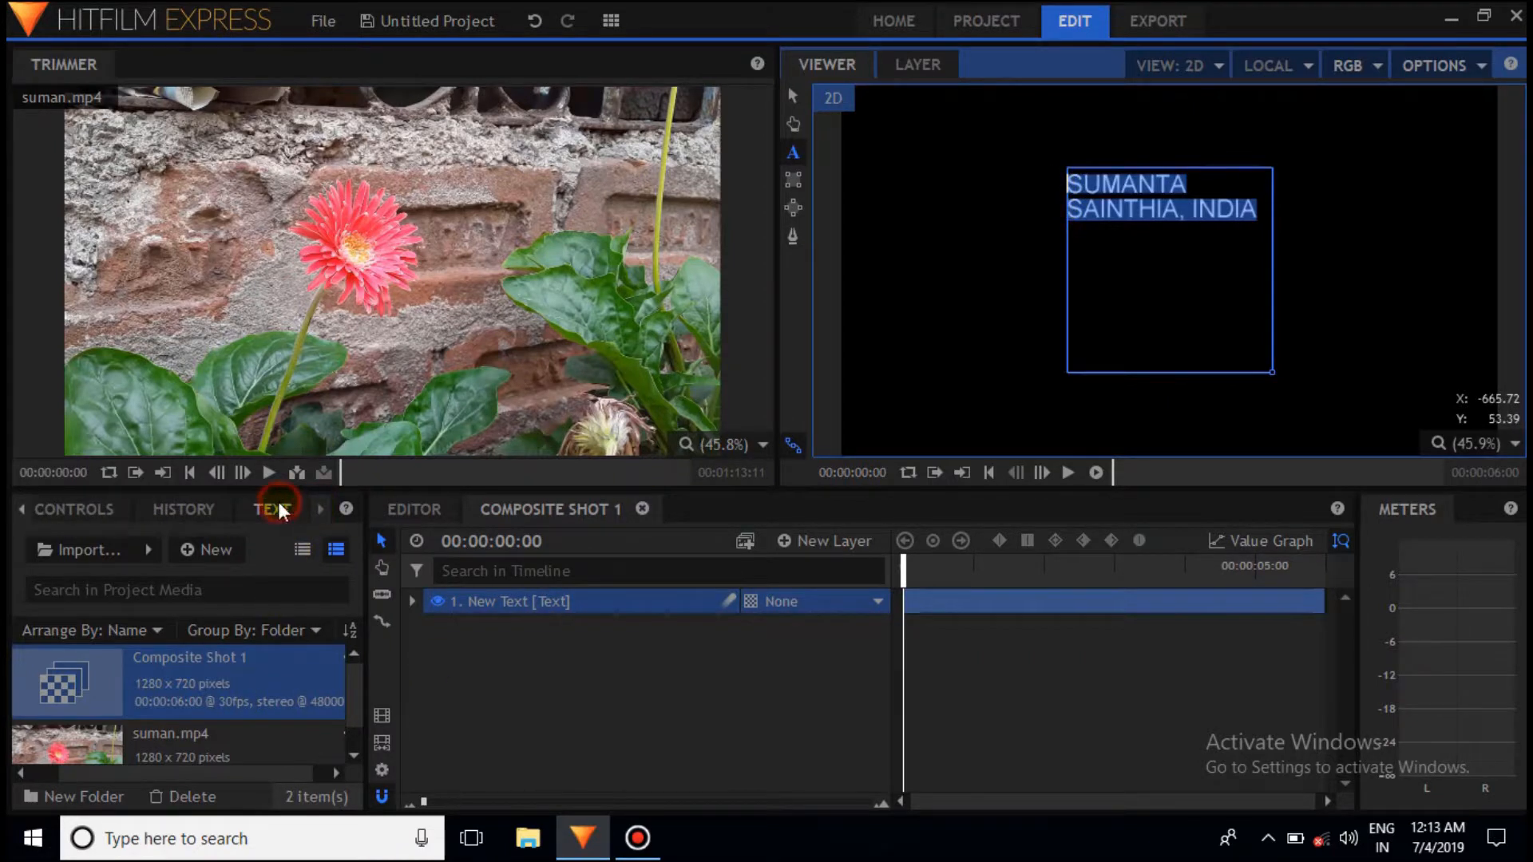
{"action": "scroll", "coordinate": [132, 679], "scroll_direction": "down", "scroll_amount": 1}
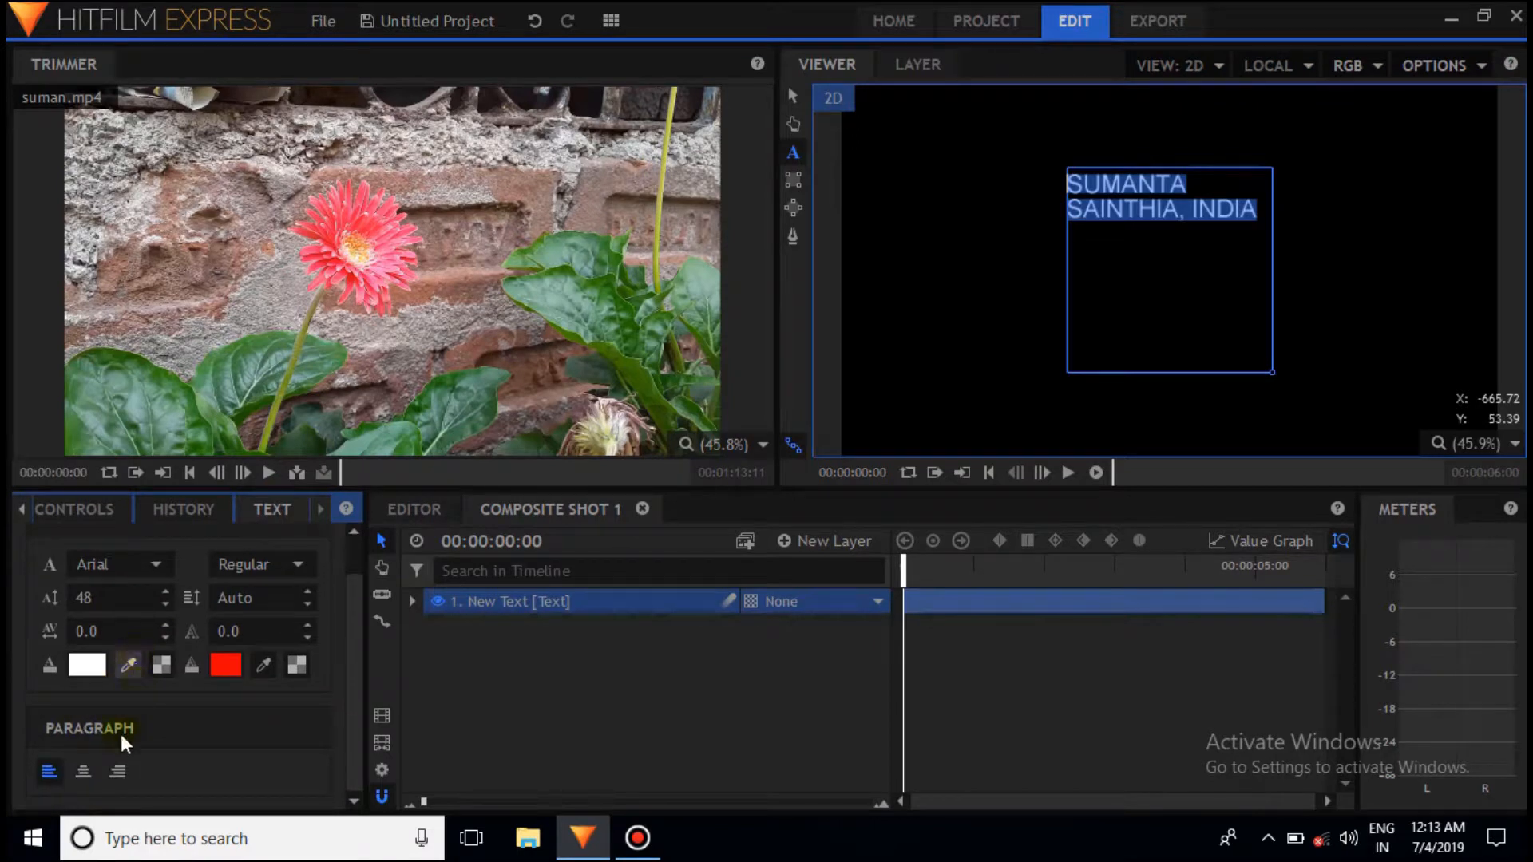
{"action": "left_click", "coordinate": [83, 771]}
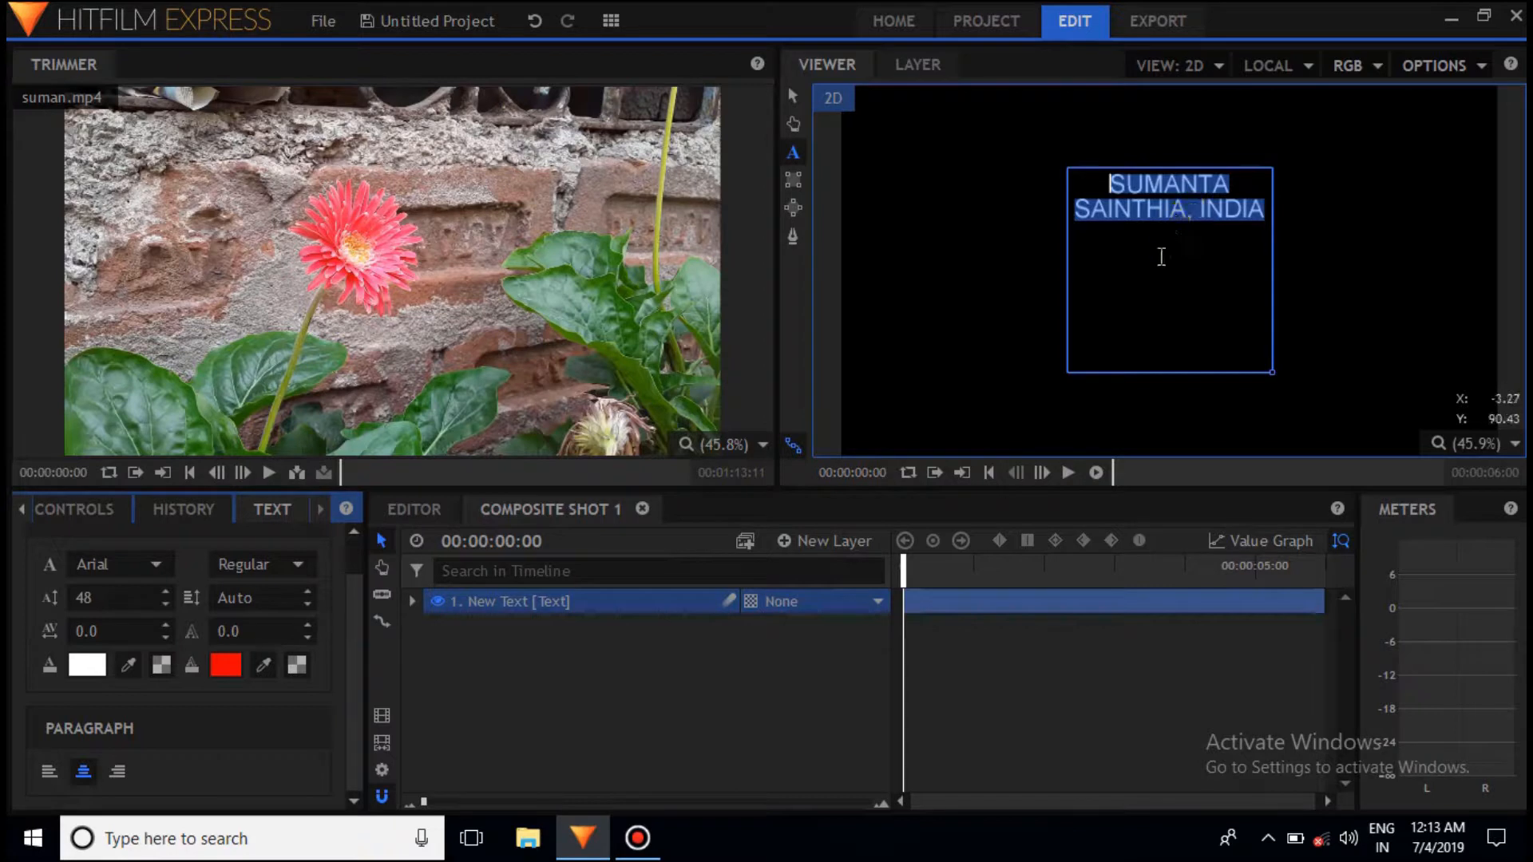
Try to widen the text box around the two lines and reduce its height slightly.
{"action": "left_click_drag", "start_coordinate": [1273, 372], "coordinate": [1385, 354]}
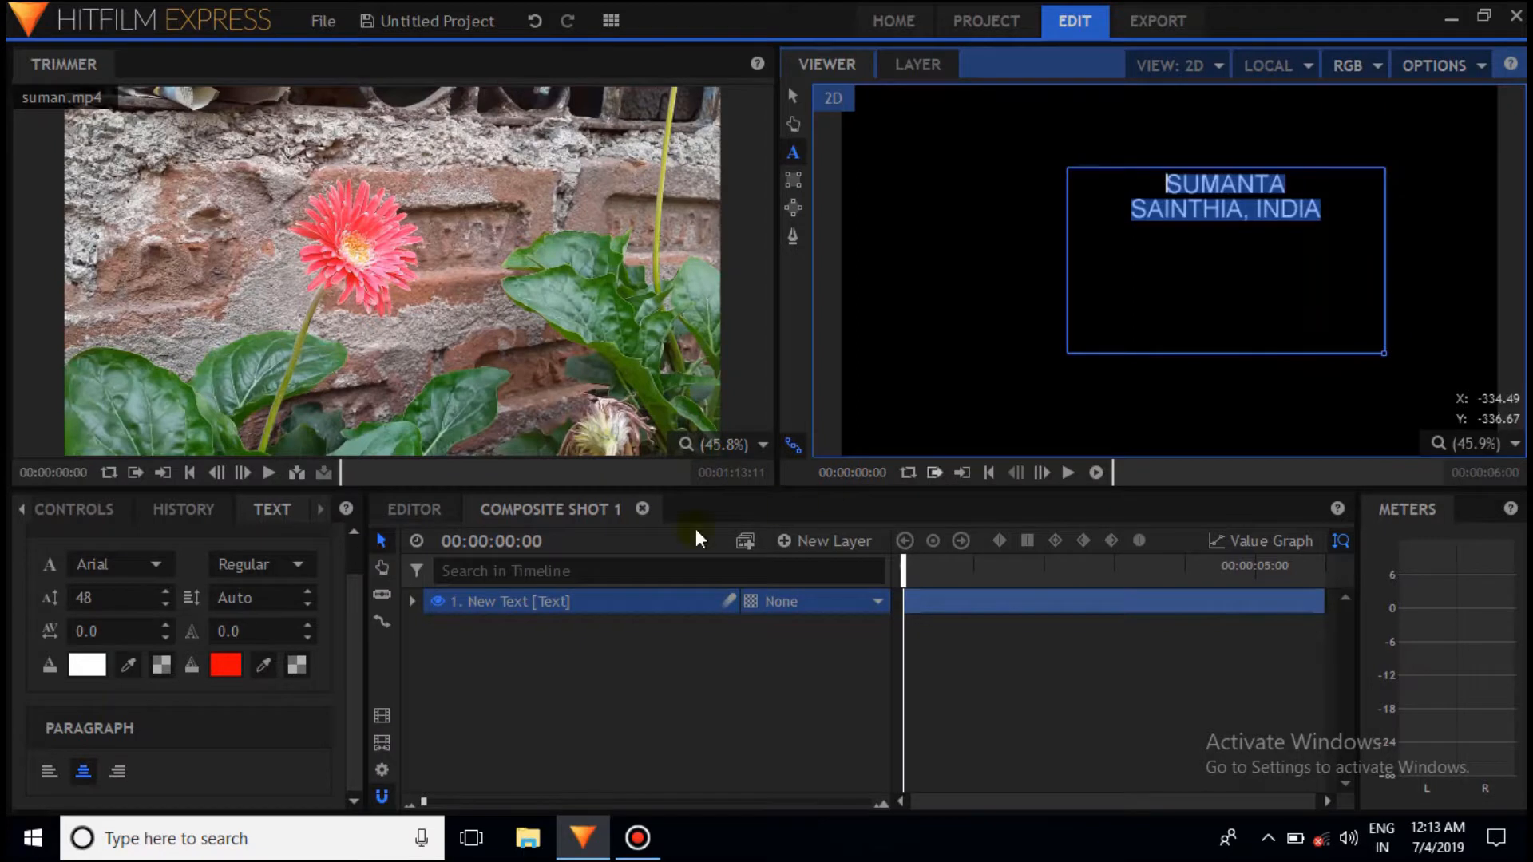
{"action": "left_click", "coordinate": [1397, 288]}
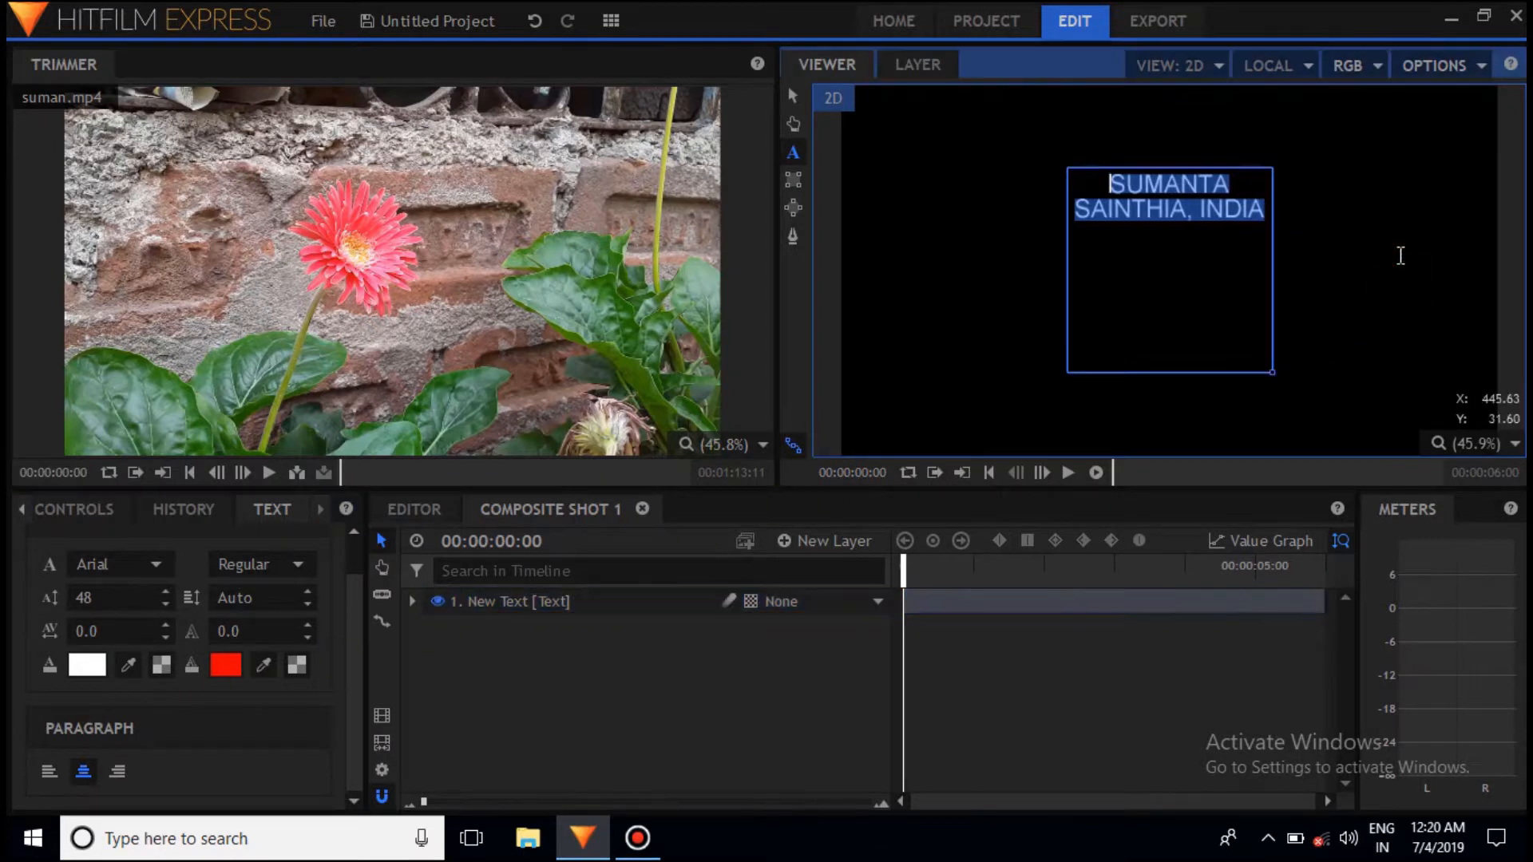
Set the font of the name on the first text line to Copperplate Gothic Bold.
{"action": "left_click", "coordinate": [1198, 323]}
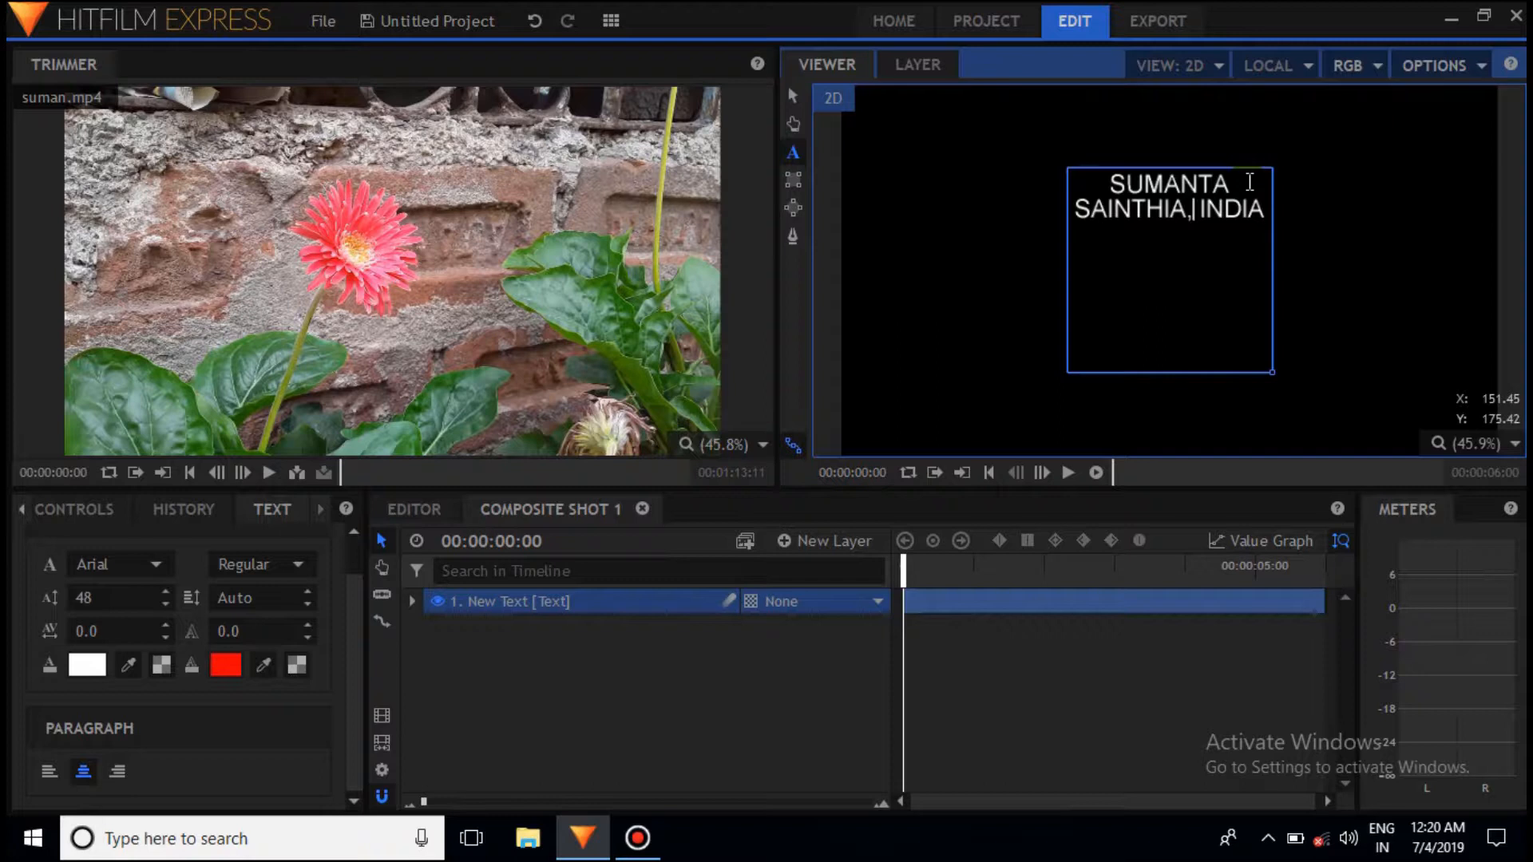
{"action": "left_click_drag", "start_coordinate": [1229, 185], "coordinate": [1108, 184]}
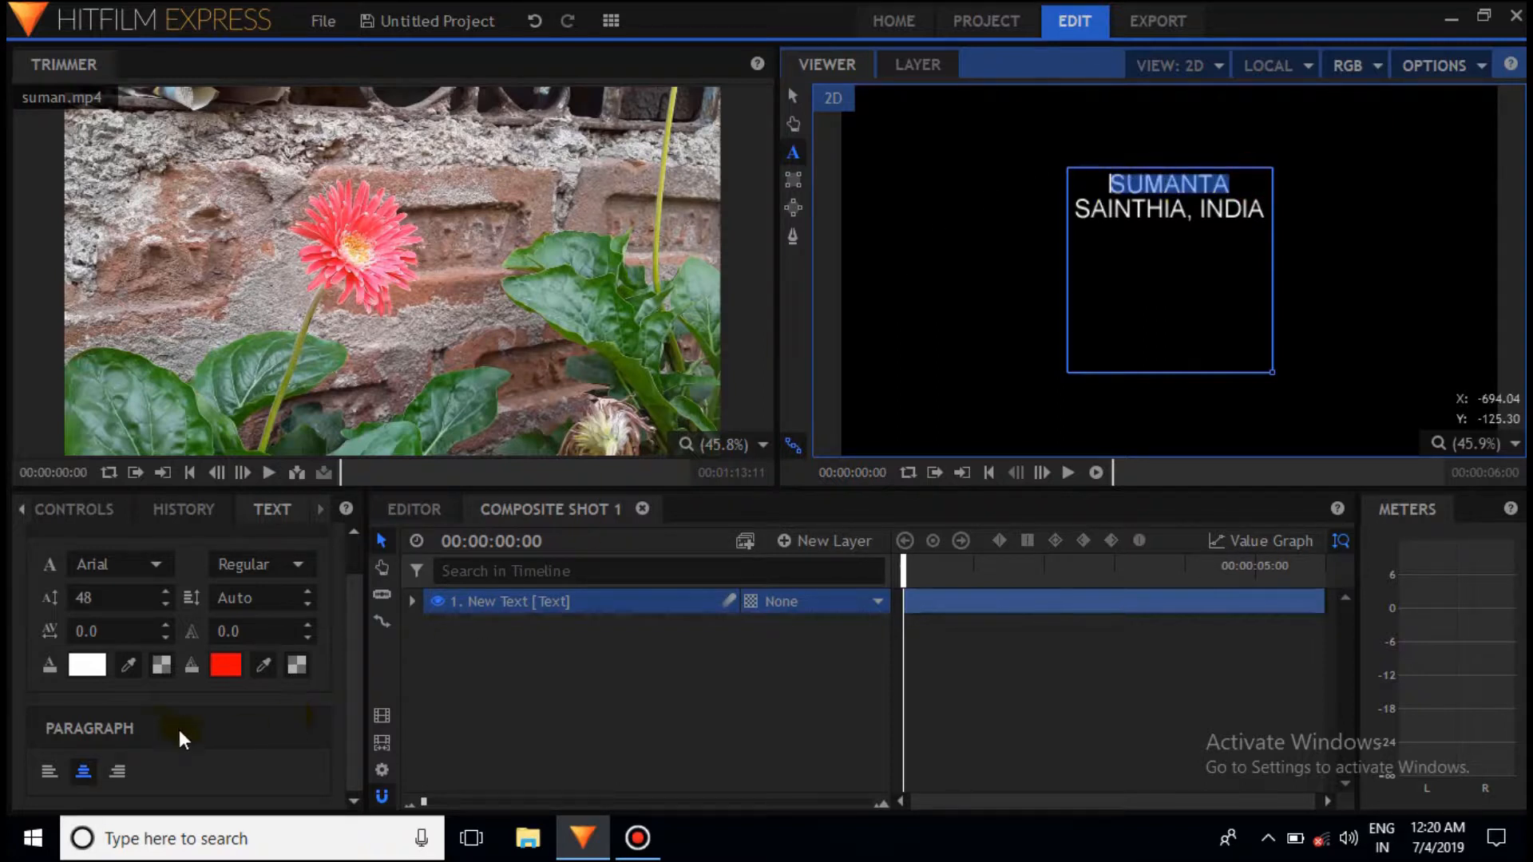
{"action": "left_click", "coordinate": [114, 557]}
{"action": "scroll", "coordinate": [160, 447], "scroll_direction": "down", "scroll_amount": 5}
{"action": "scroll", "coordinate": [185, 425], "scroll_direction": "down", "scroll_amount": 13}
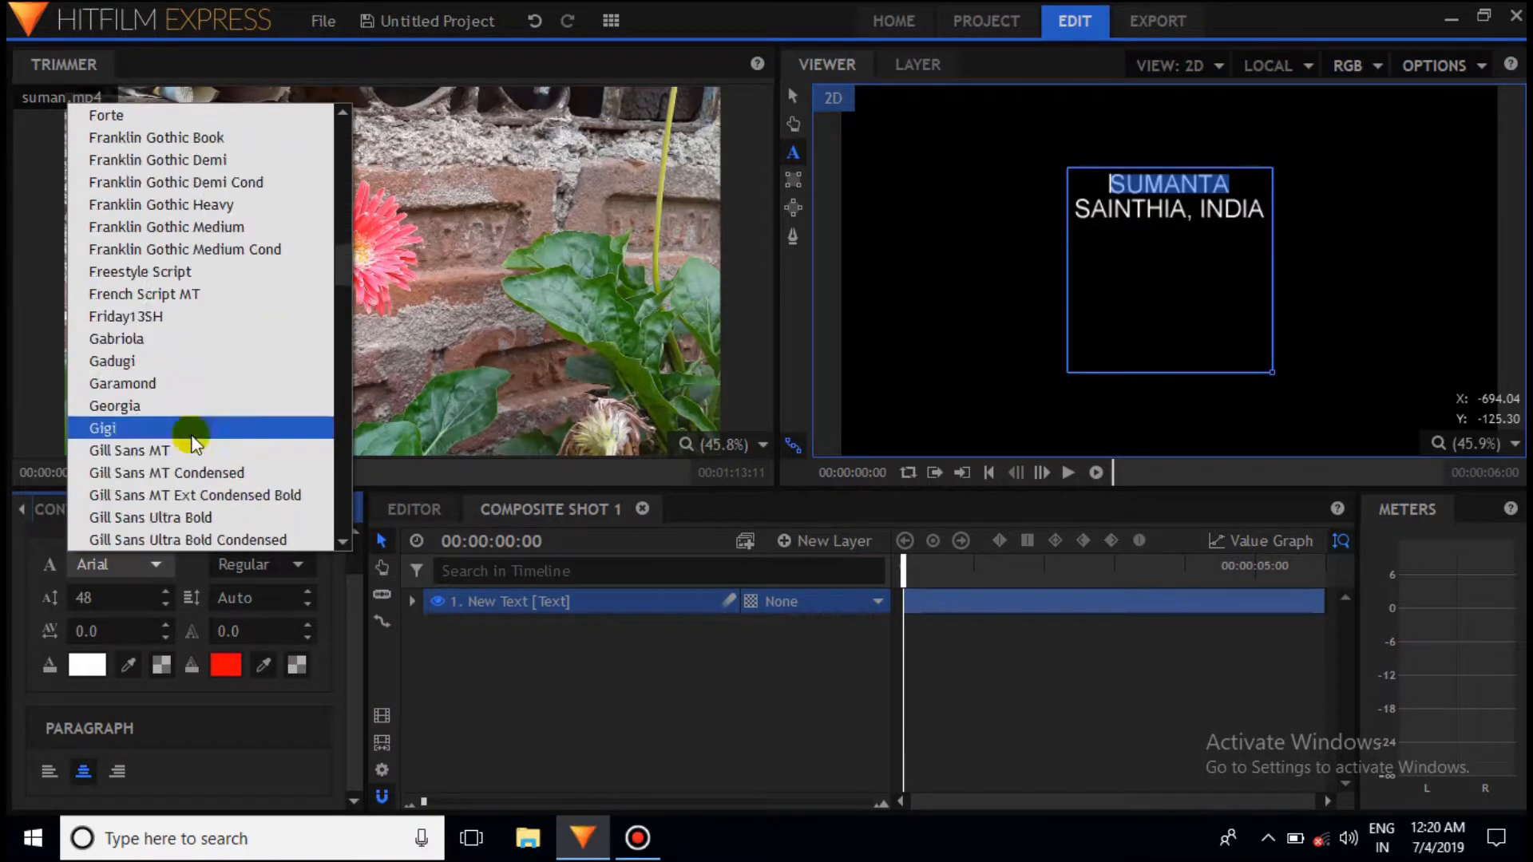
{"action": "scroll", "coordinate": [254, 422], "scroll_direction": "up", "scroll_amount": 11}
{"action": "scroll", "coordinate": [254, 419], "scroll_direction": "down", "scroll_amount": 1}
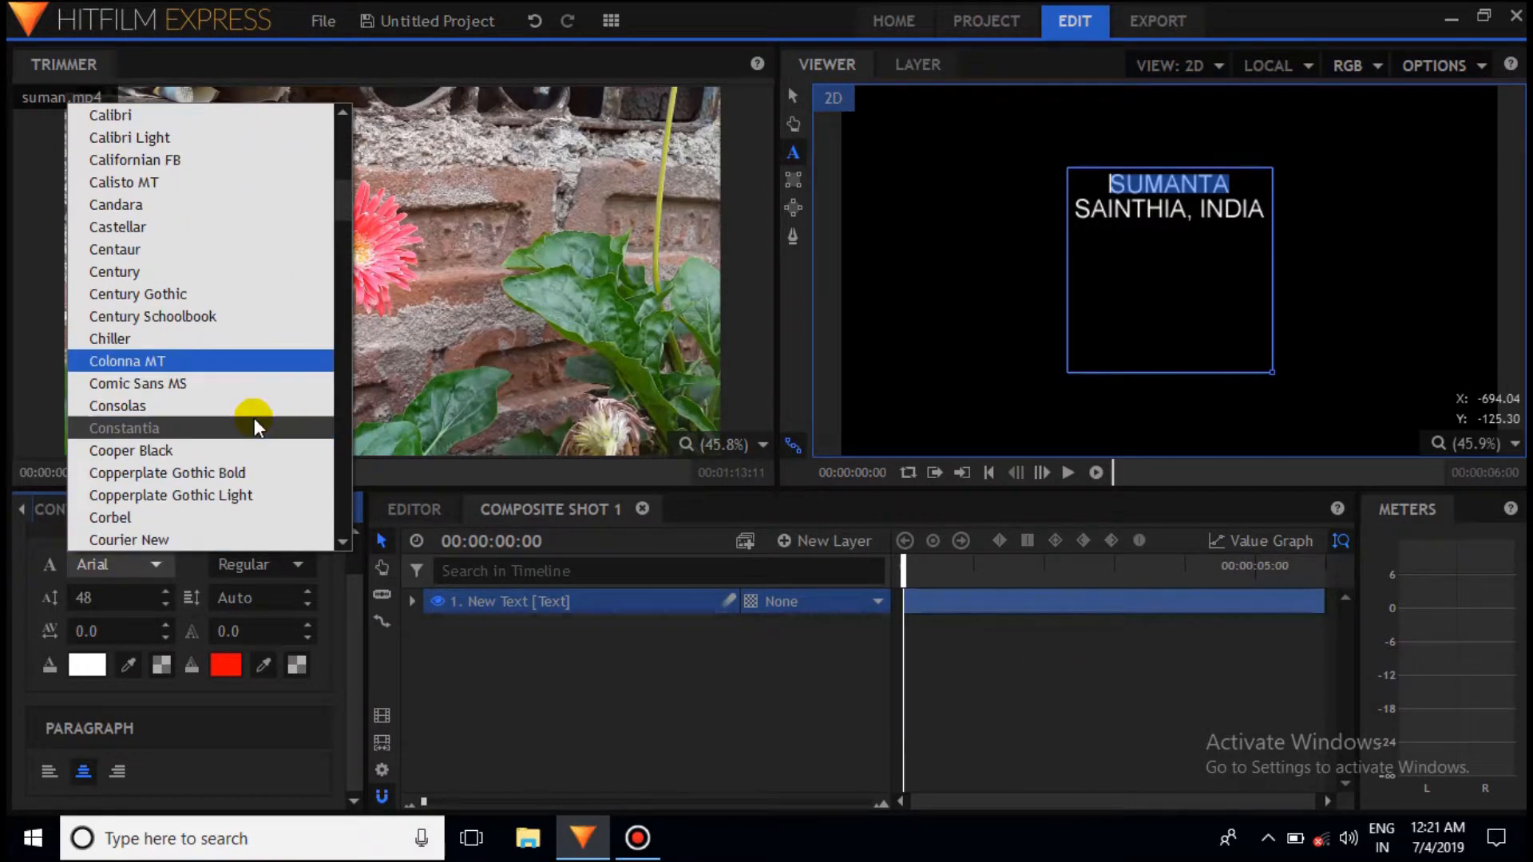
{"action": "left_click", "coordinate": [263, 463]}
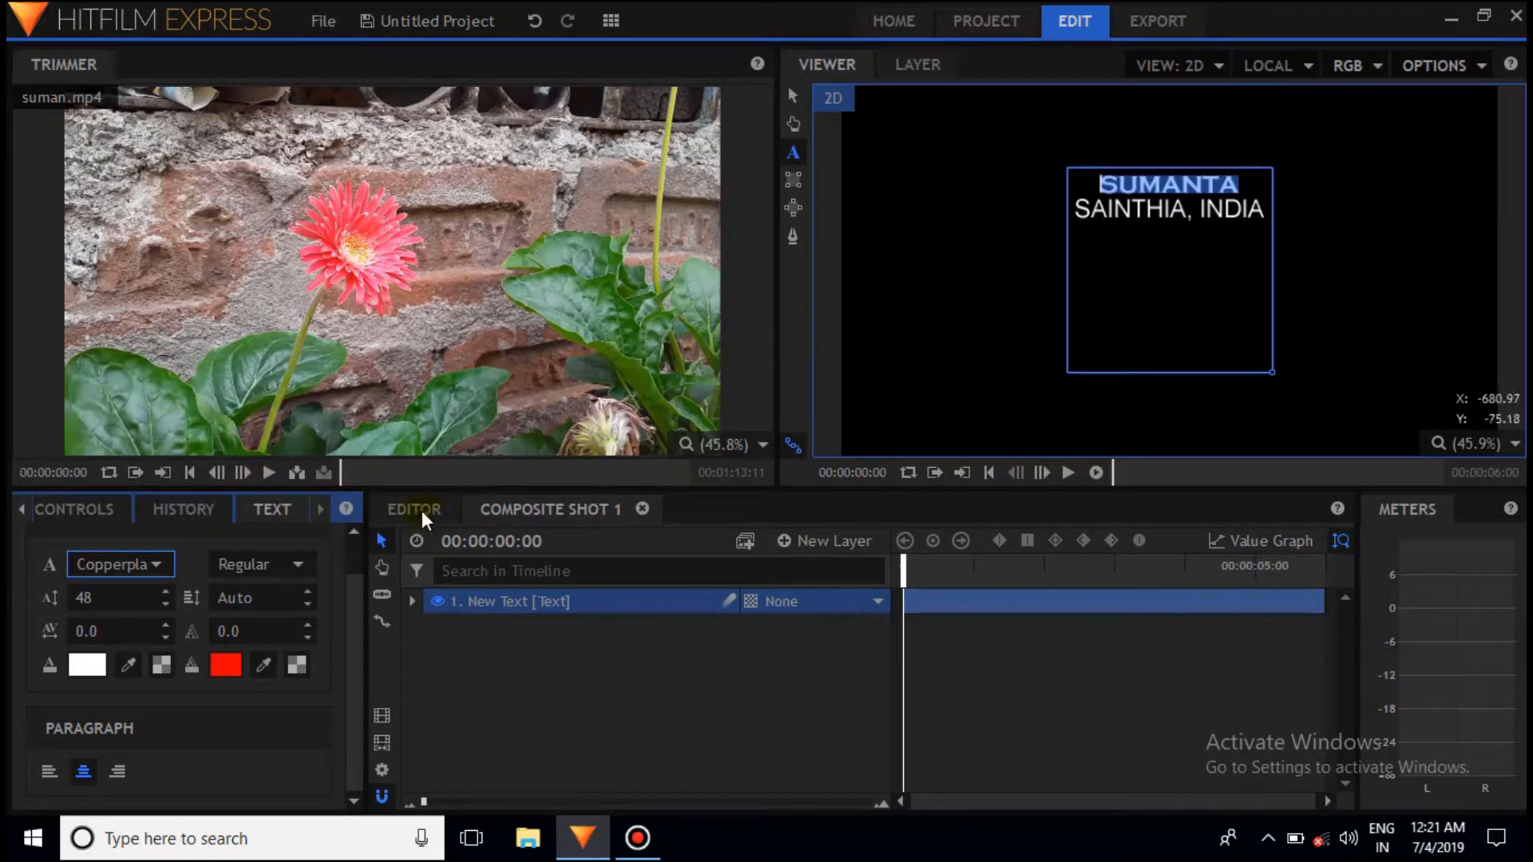
Format the name line with a font size of 64, character spacing of 3.0 and a red fill colour.
{"action": "left_click_drag", "start_coordinate": [100, 607], "coordinate": [132, 607]}
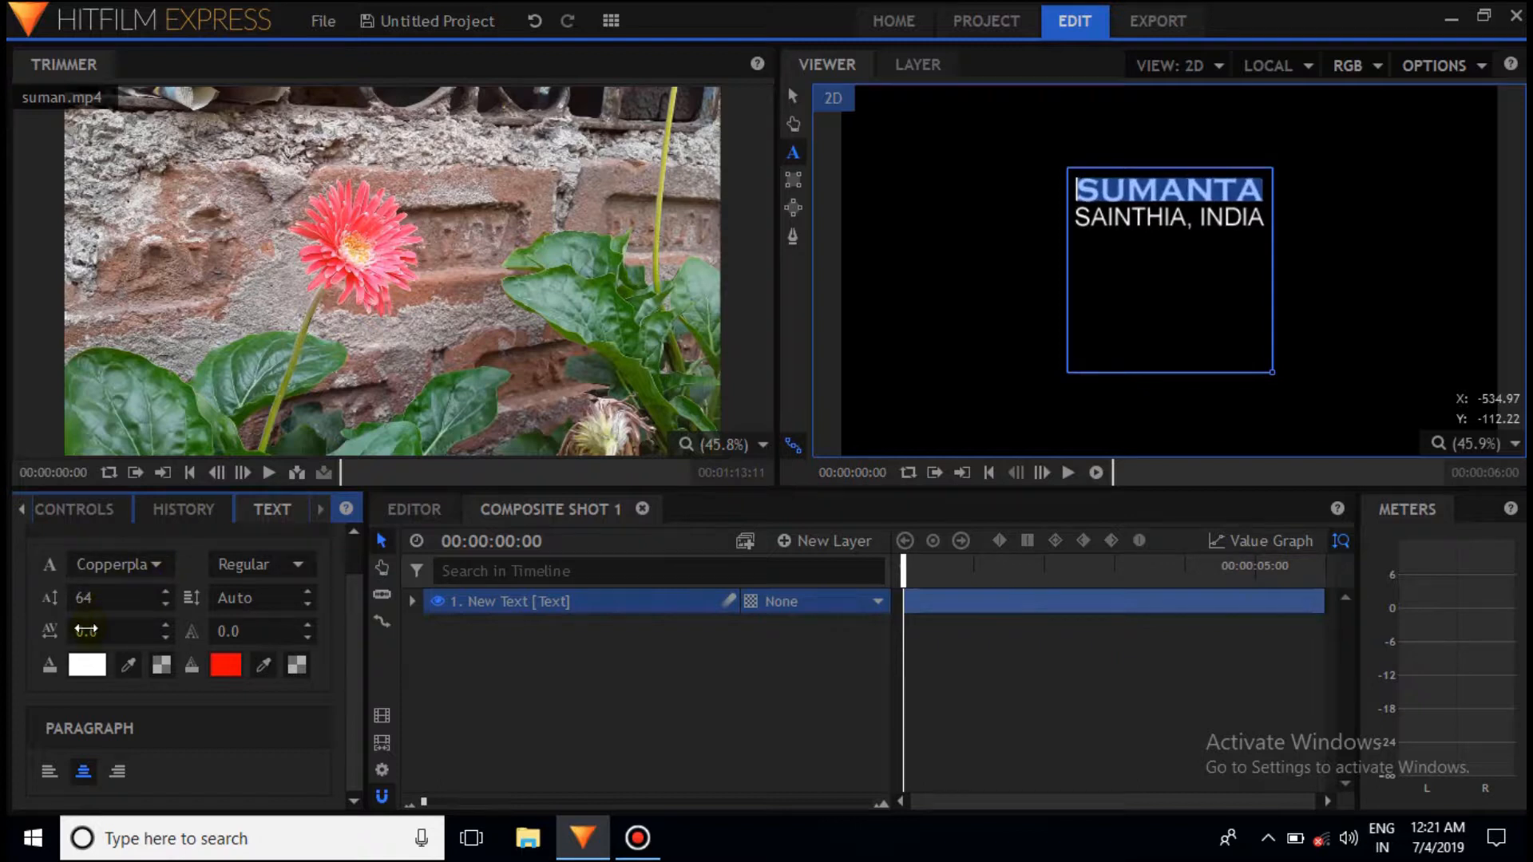
{"action": "mouse_move", "coordinate": [99, 631]}
{"action": "left_mouse_down"}
{"action": "mouse_move", "coordinate": [120, 631]}
{"action": "mouse_move", "coordinate": [102, 631]}
{"action": "left_mouse_up"}
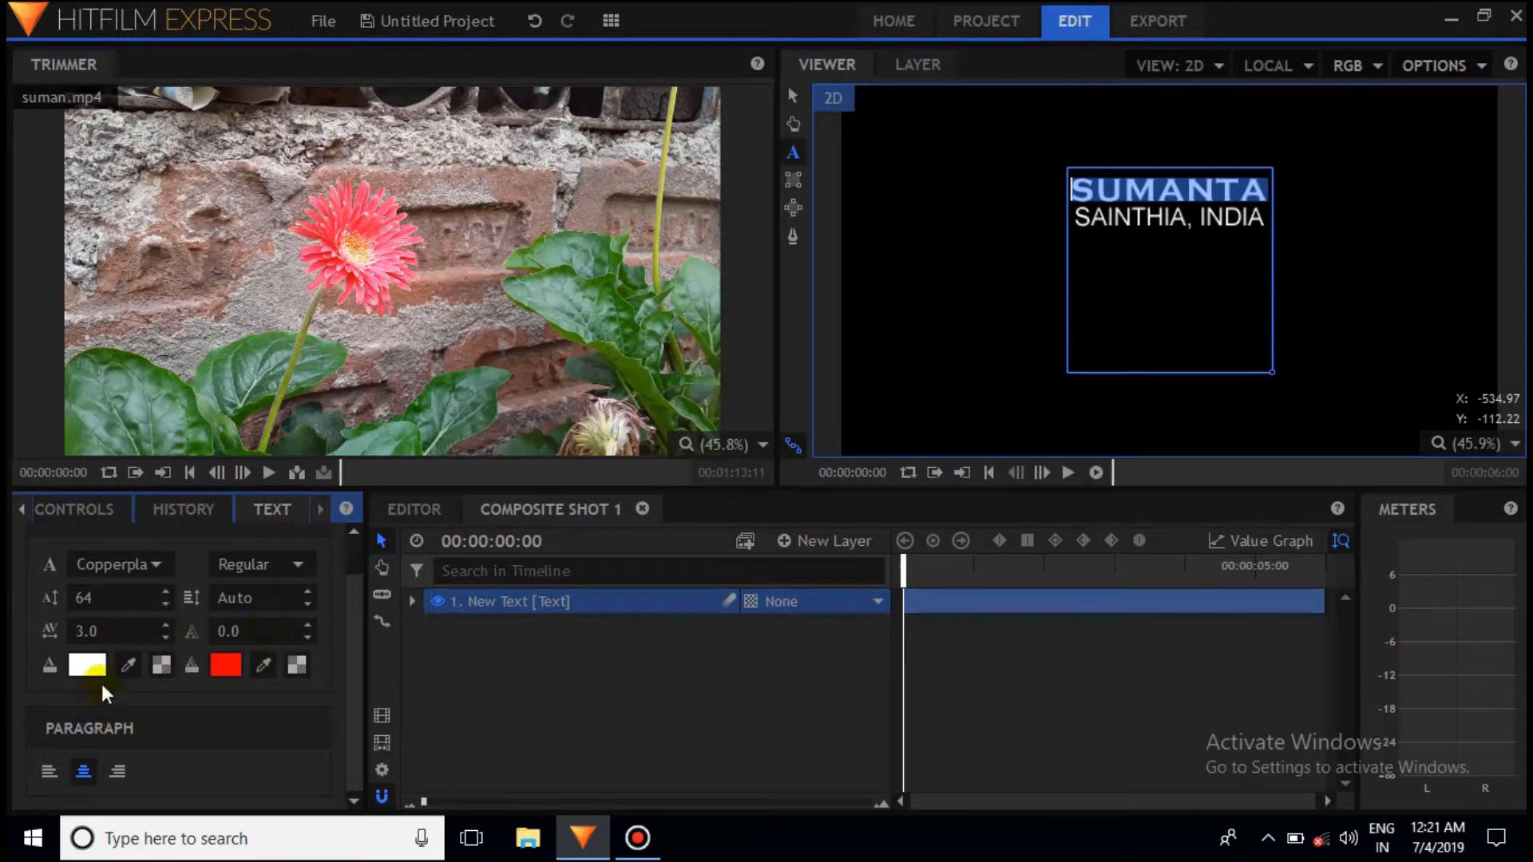
{"action": "left_click", "coordinate": [88, 665]}
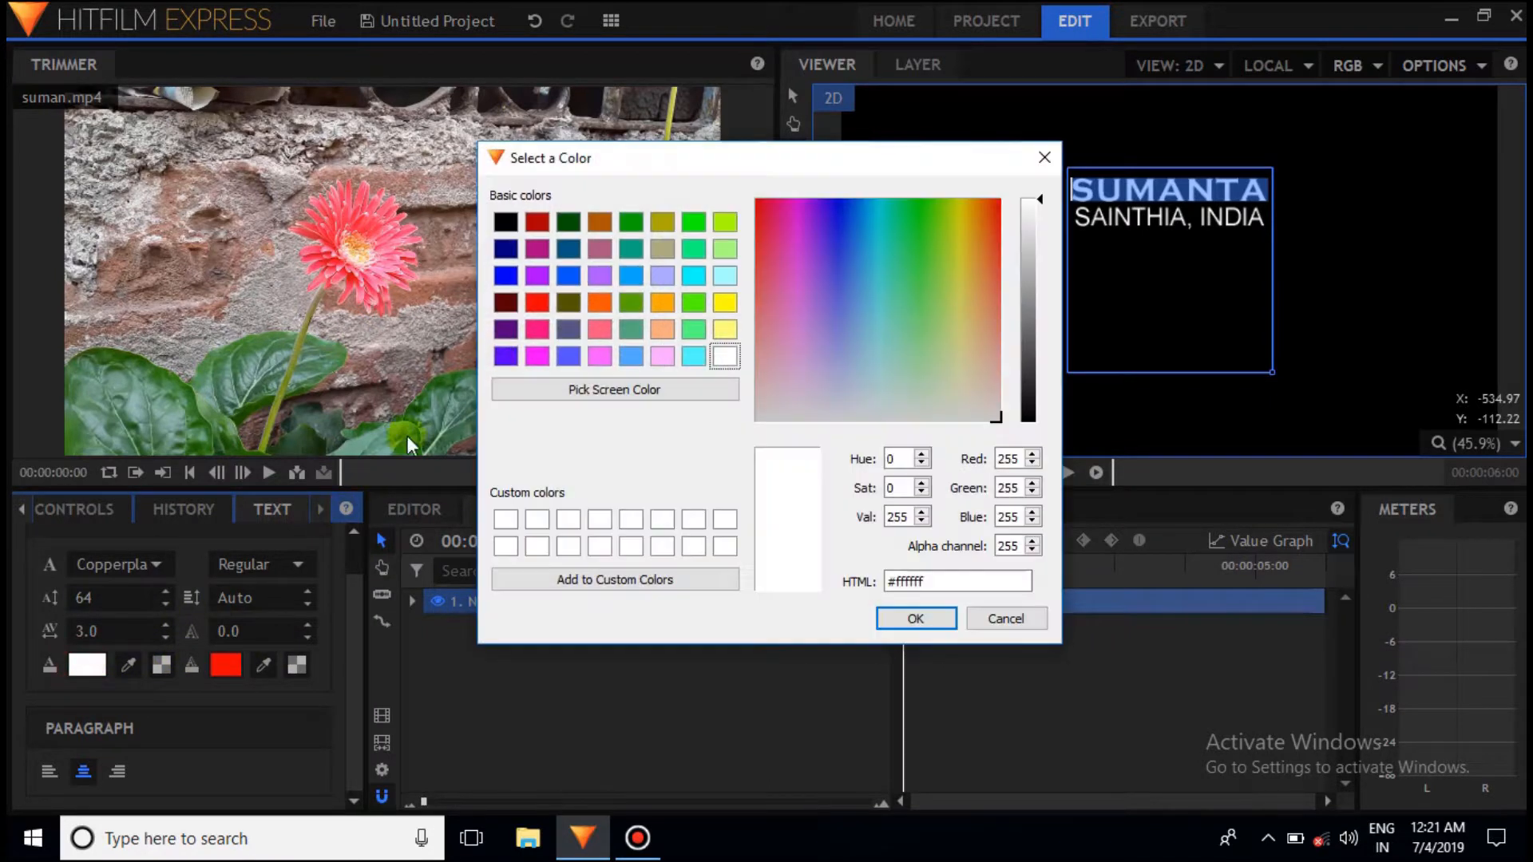
{"action": "left_click", "coordinate": [536, 304]}
{"action": "left_click", "coordinate": [915, 618]}
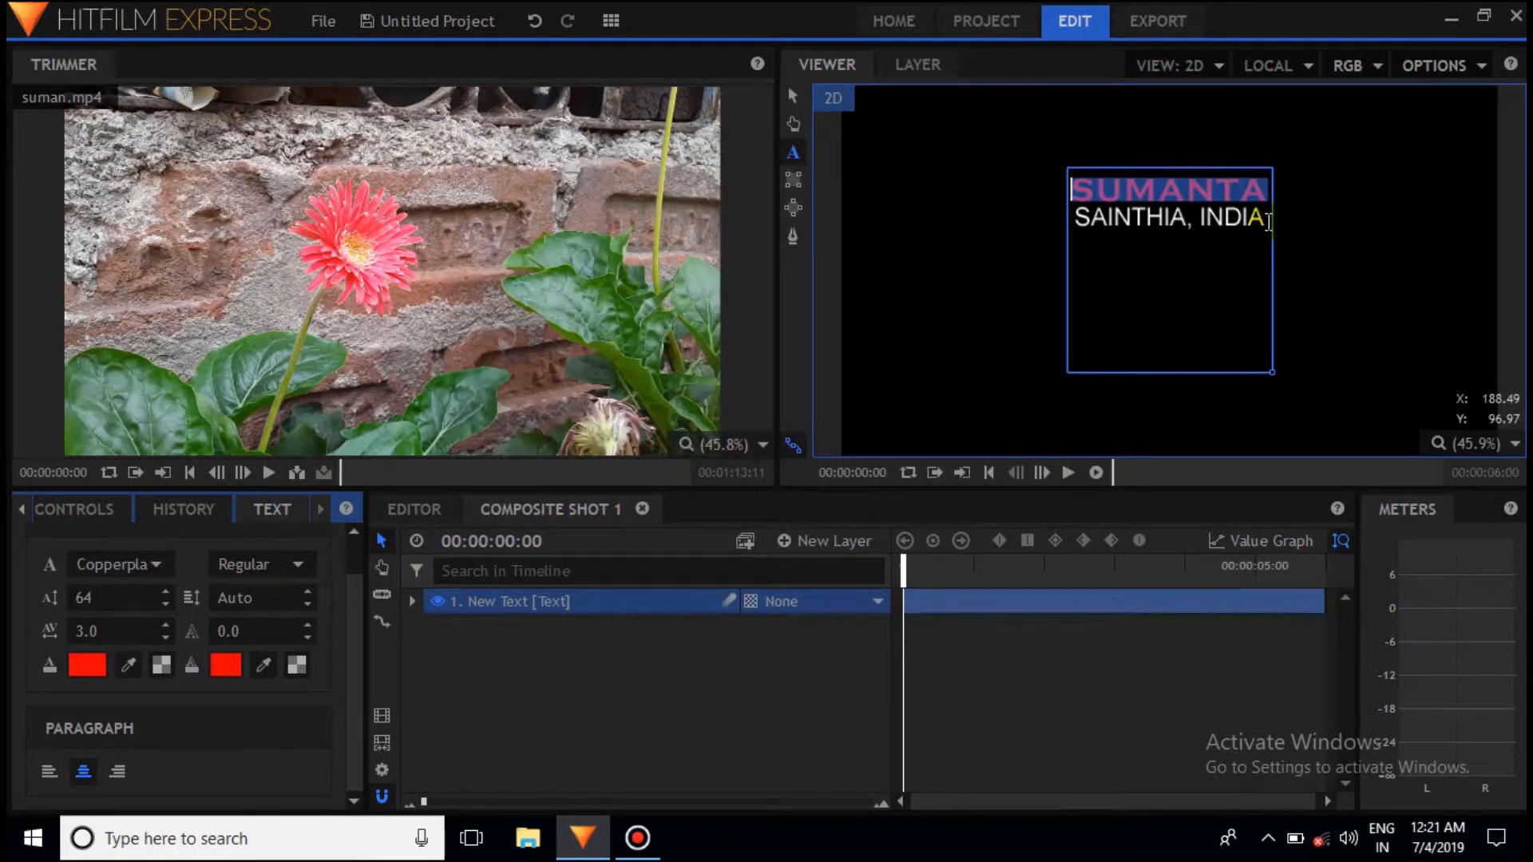
Set the font of the location on the second text line to Midnight Drive.
{"action": "left_click_drag", "start_coordinate": [1269, 220], "coordinate": [1073, 221]}
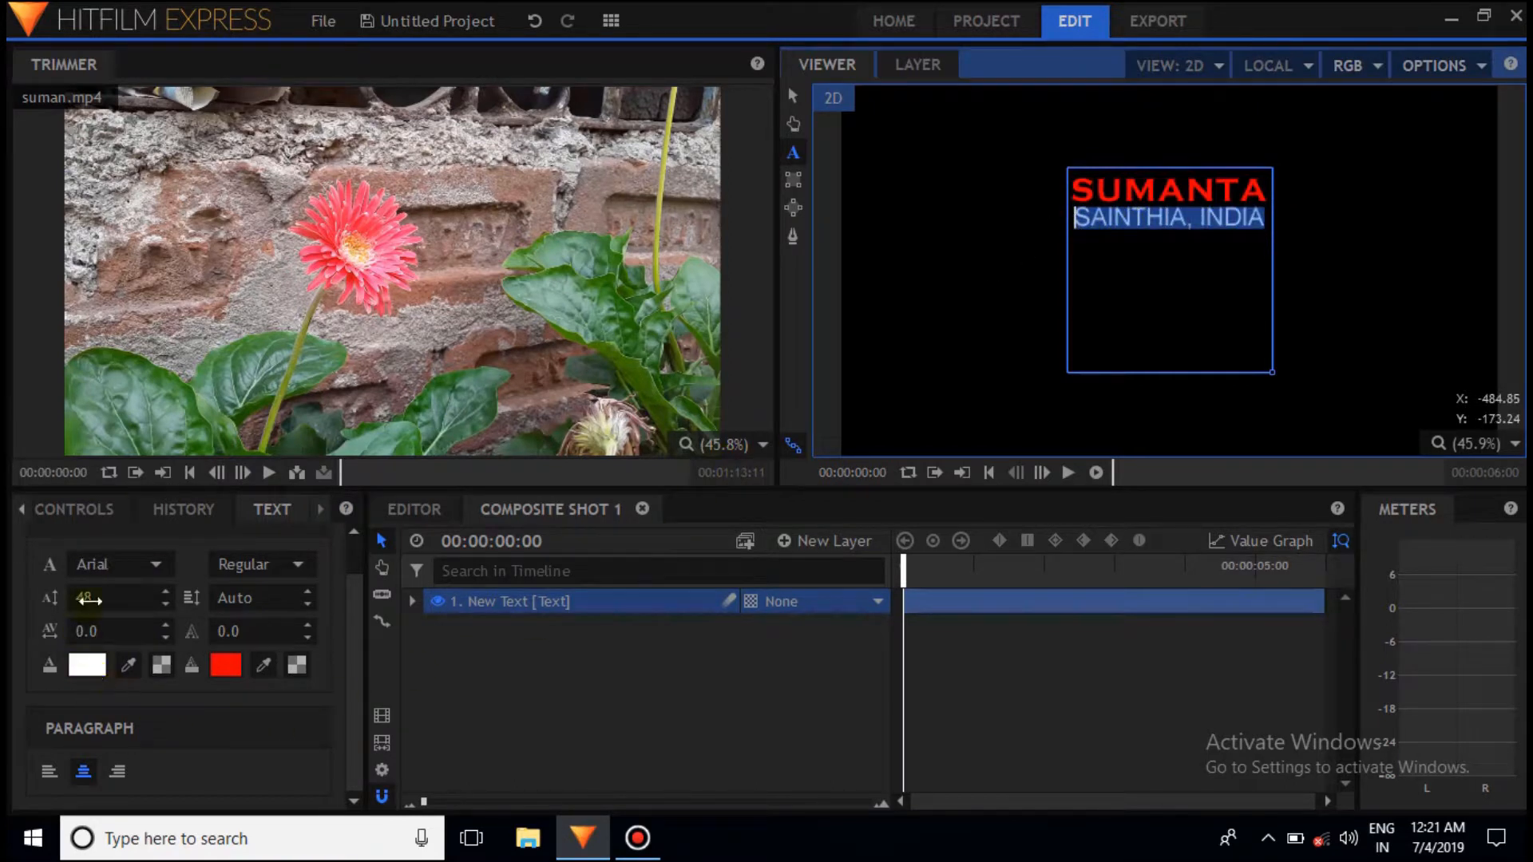
{"action": "left_click", "coordinate": [106, 569]}
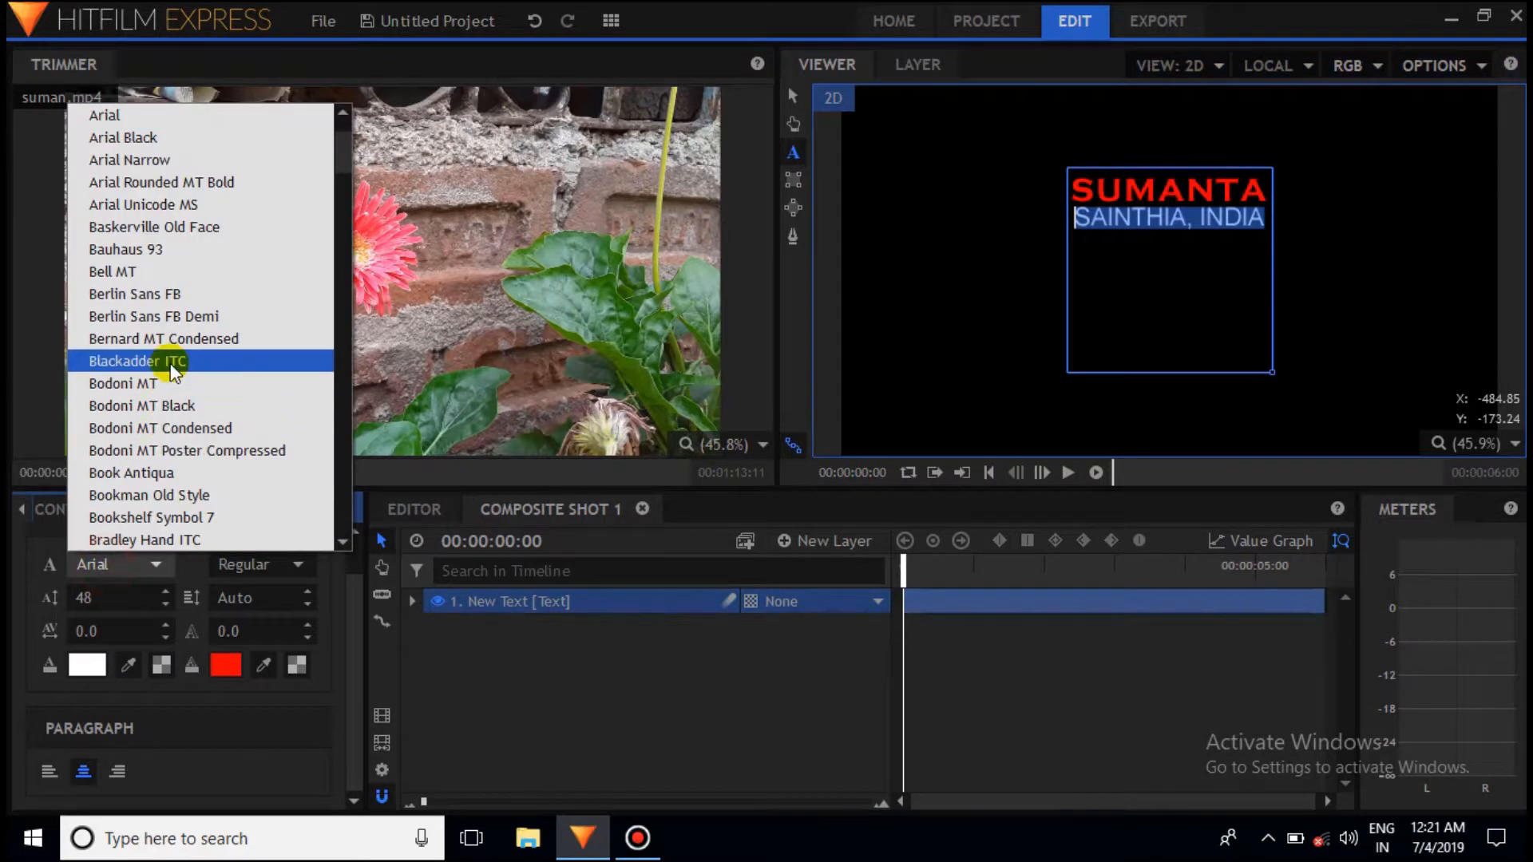
{"action": "scroll", "coordinate": [178, 371], "scroll_direction": "down", "scroll_amount": 4}
{"action": "scroll", "coordinate": [182, 372], "scroll_direction": "down", "scroll_amount": 1}
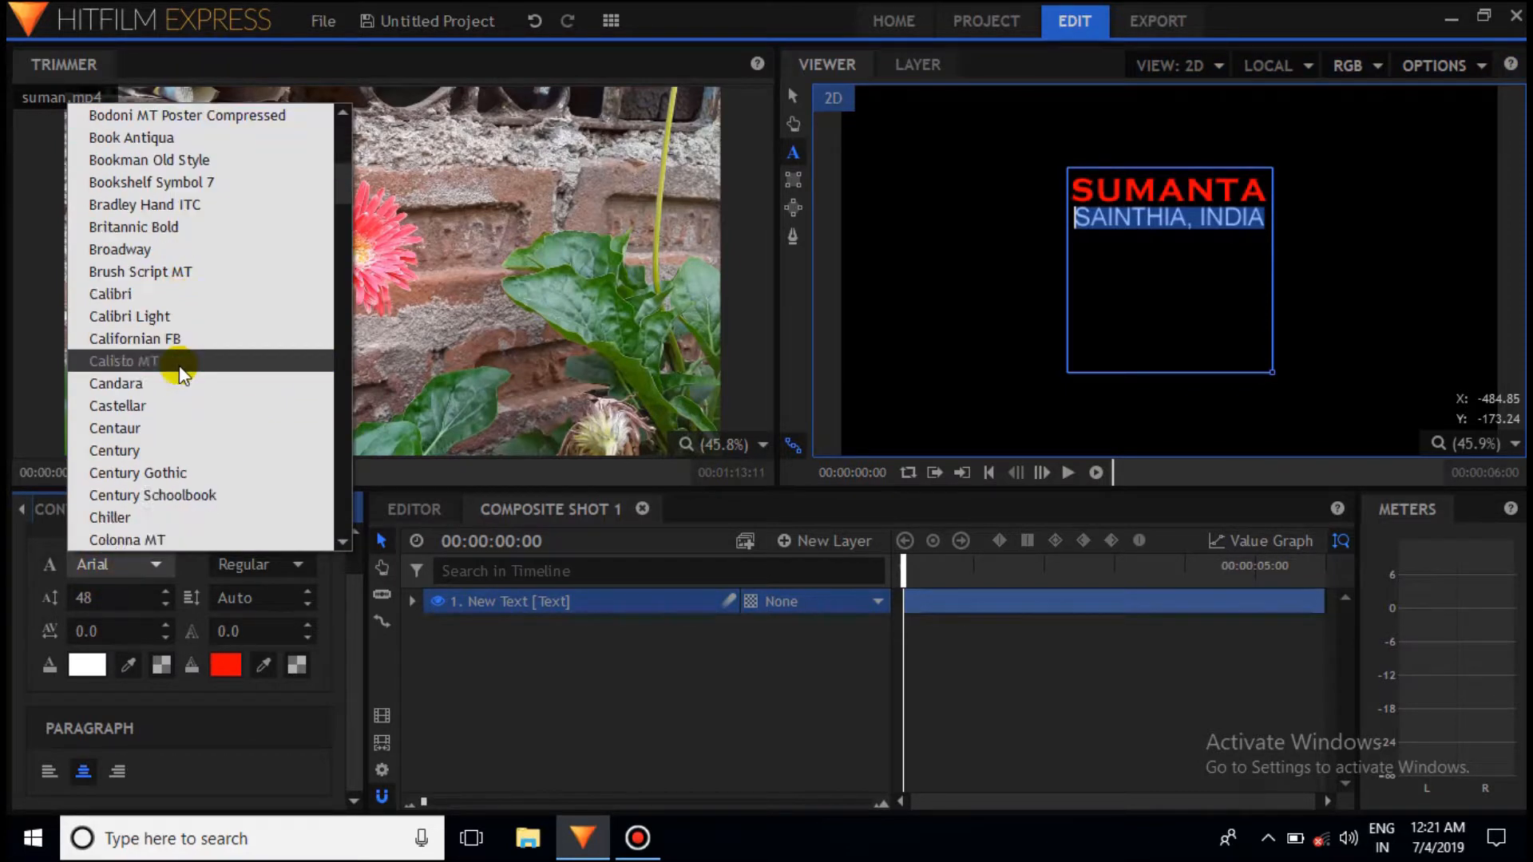
{"action": "scroll", "coordinate": [182, 372], "scroll_direction": "up", "scroll_amount": 2}
{"action": "scroll", "coordinate": [184, 372], "scroll_direction": "down", "scroll_amount": 20}
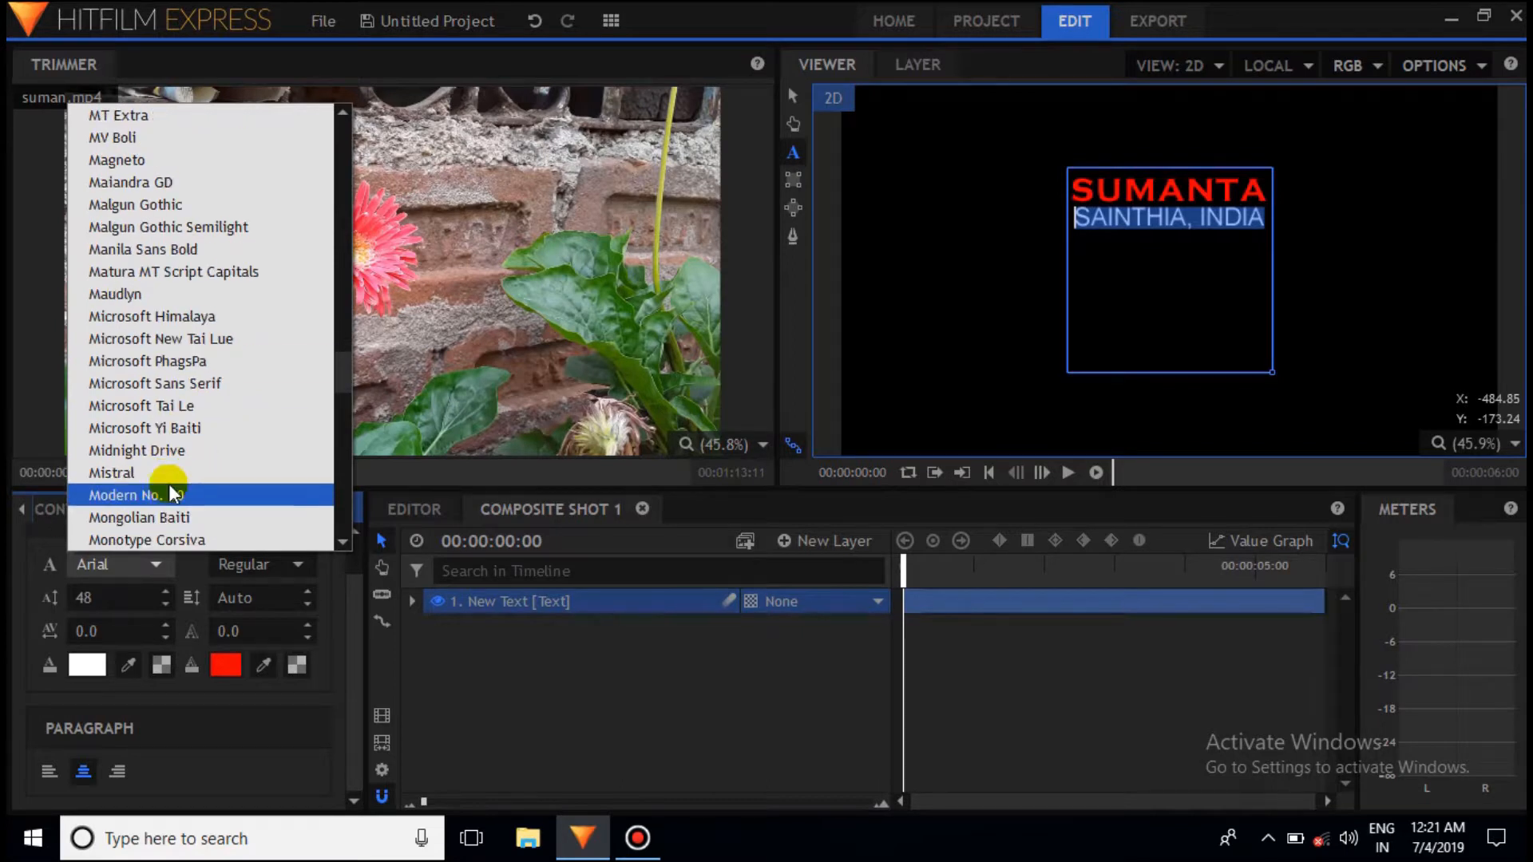
{"action": "left_click", "coordinate": [168, 451]}
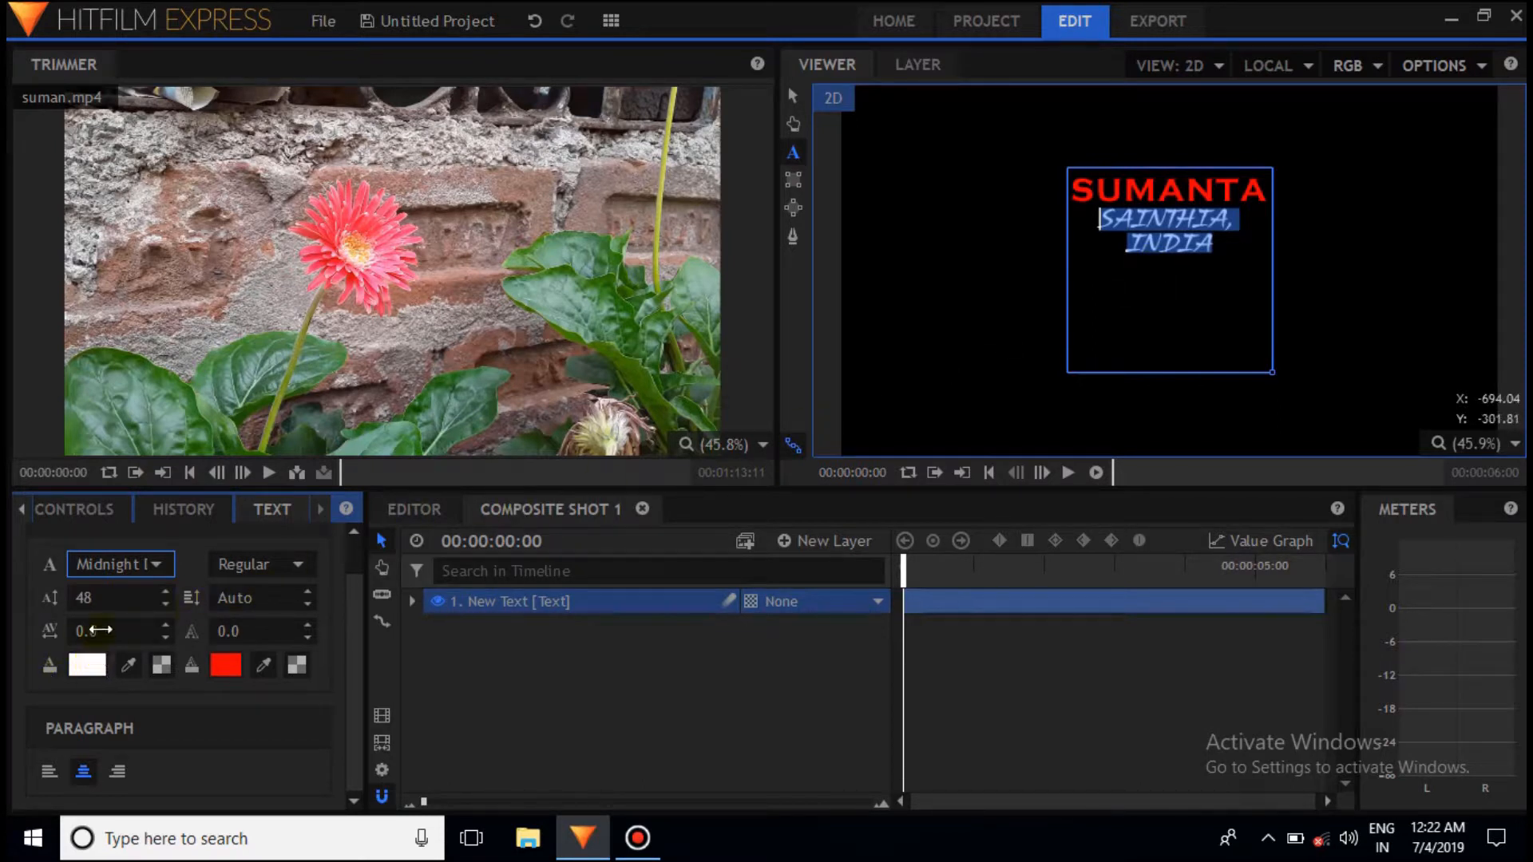
Format the location line with a font size of 49, character spacing of 9.0 and a dark red #820000 fill colour.
{"action": "left_click_drag", "start_coordinate": [107, 599], "coordinate": [109, 599]}
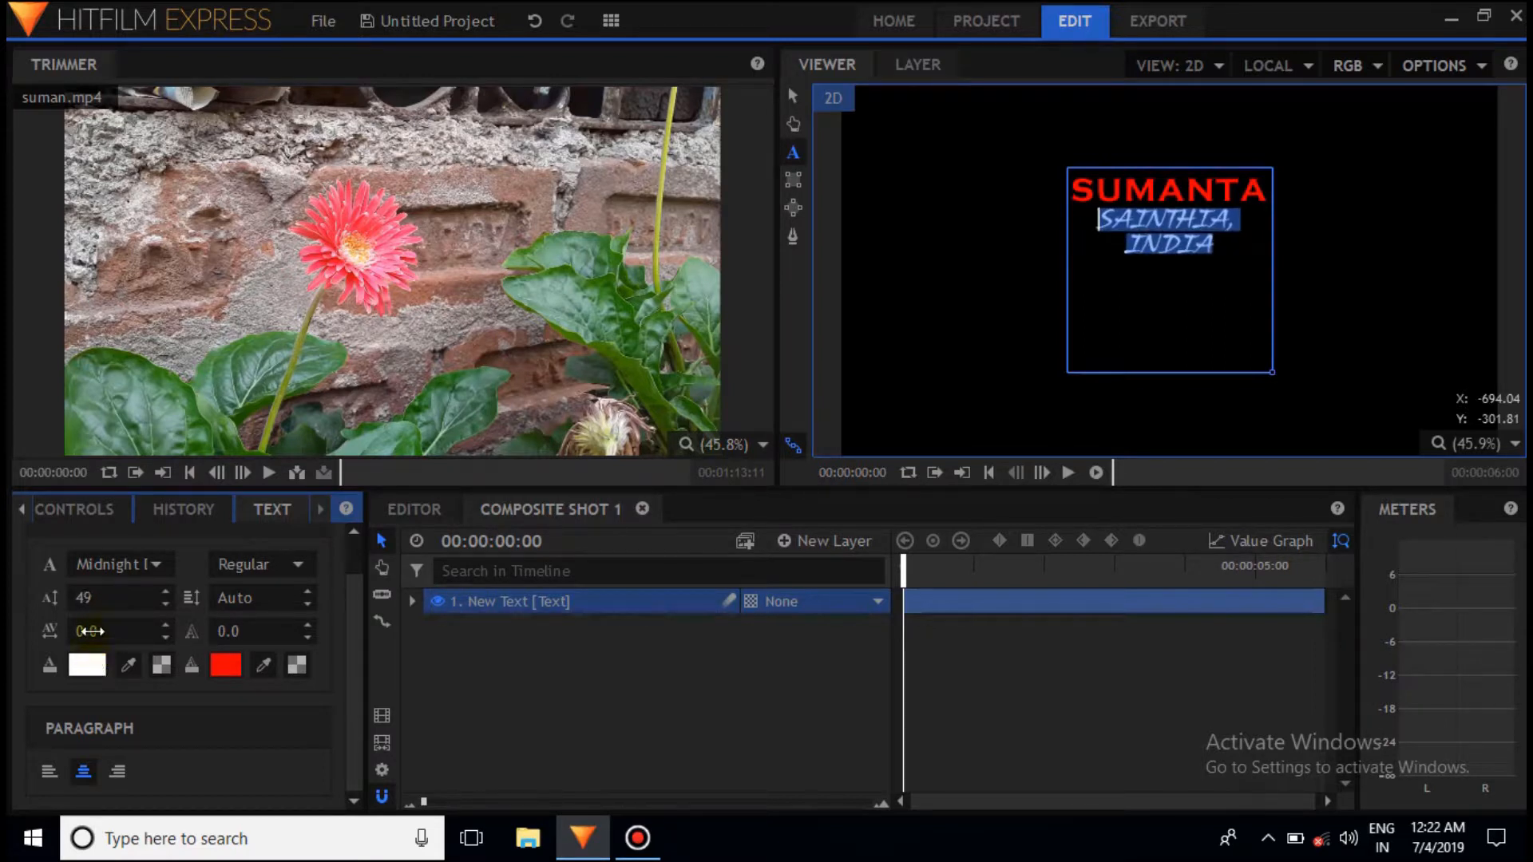
{"action": "mouse_move", "coordinate": [88, 632]}
{"action": "left_mouse_down"}
{"action": "mouse_move", "coordinate": [112, 632]}
{"action": "mouse_move", "coordinate": [81, 632]}
{"action": "left_mouse_up"}
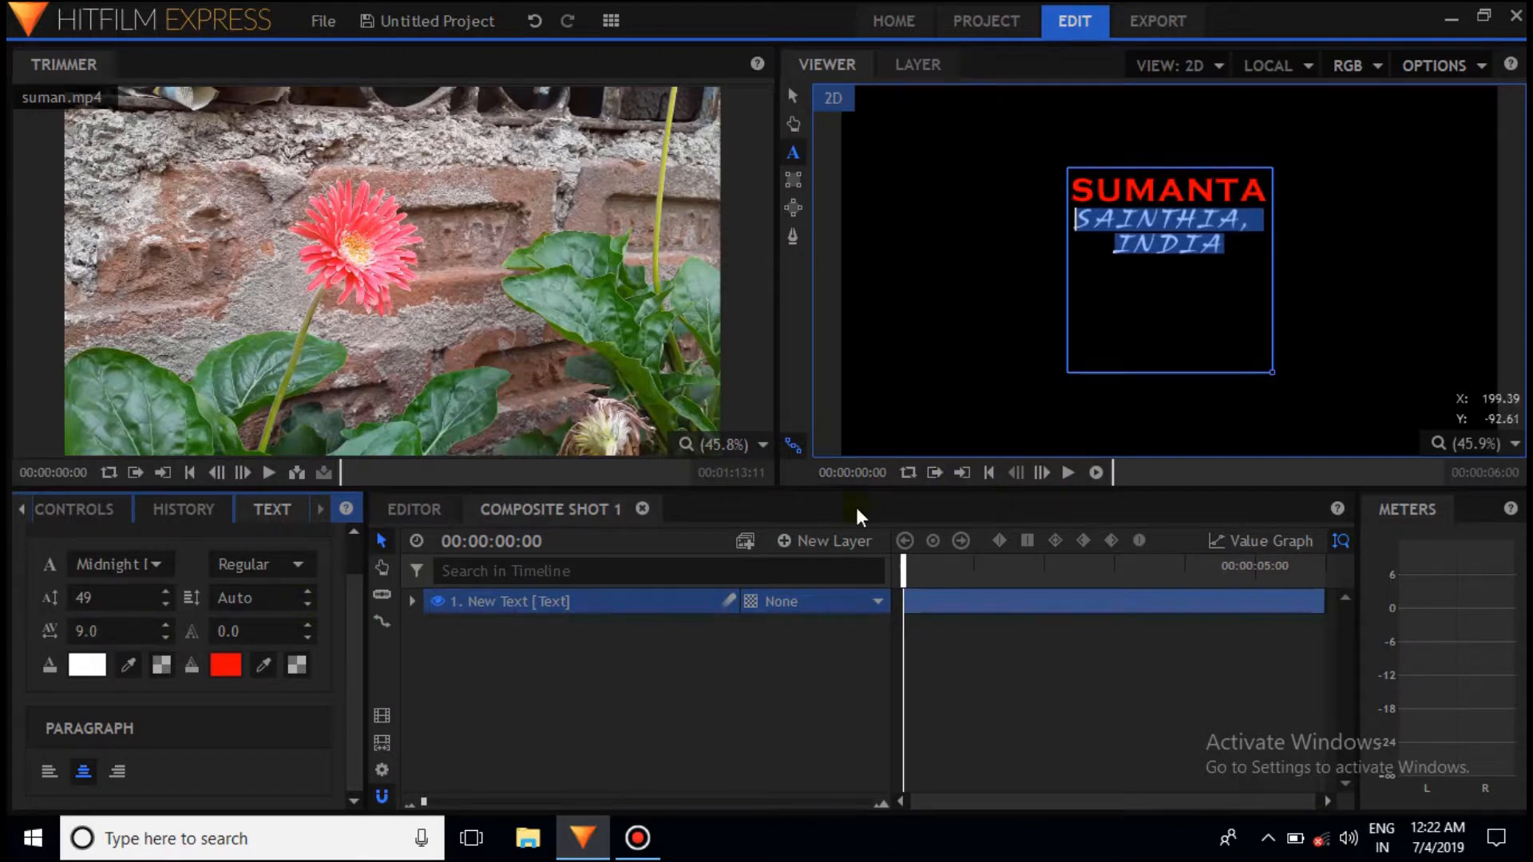
{"action": "left_click", "coordinate": [87, 664]}
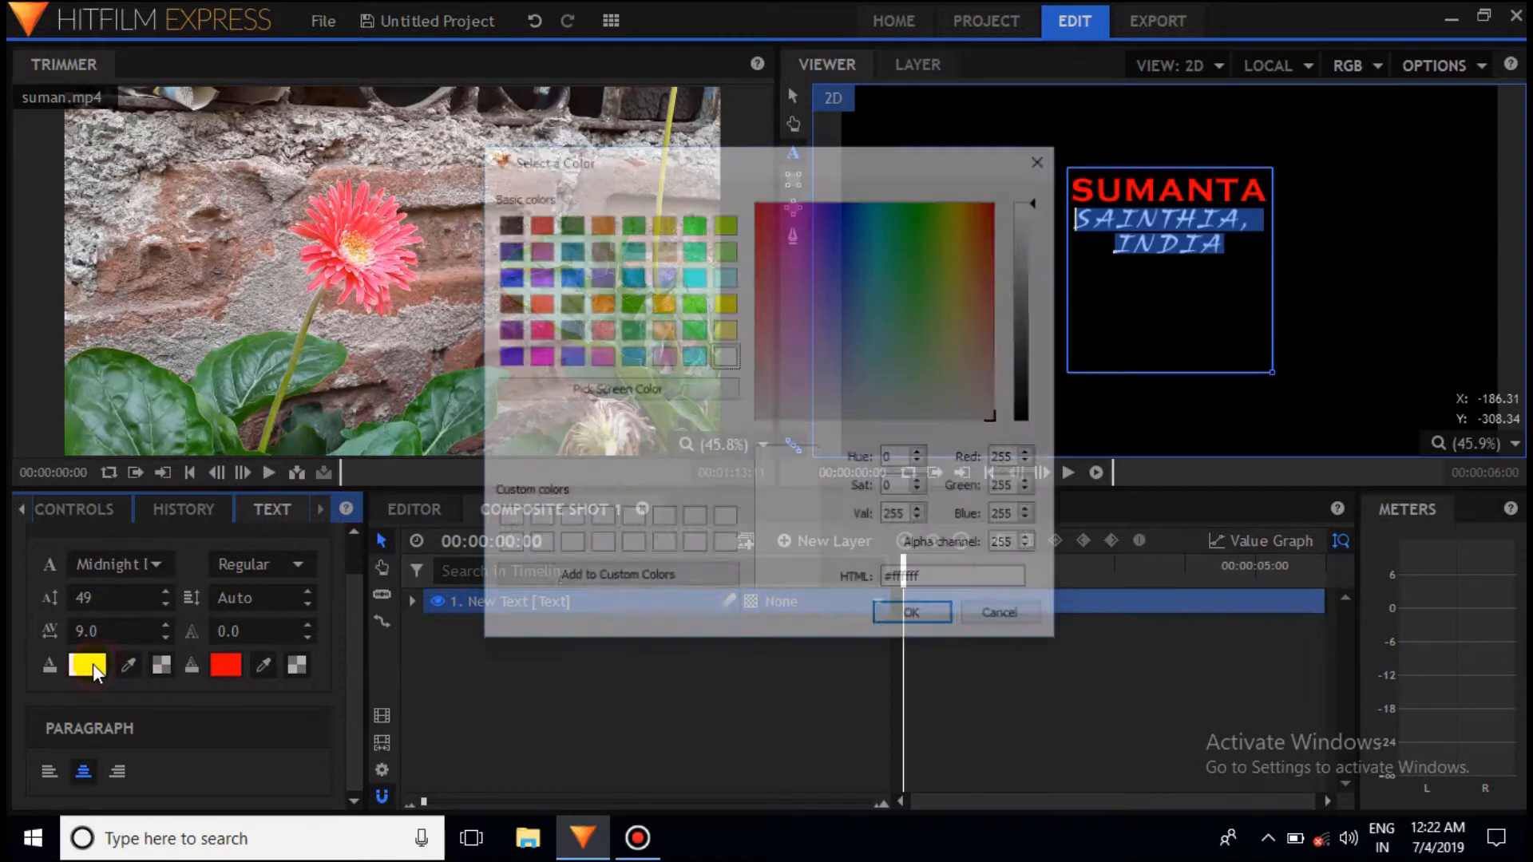
{"action": "left_click", "coordinate": [538, 304]}
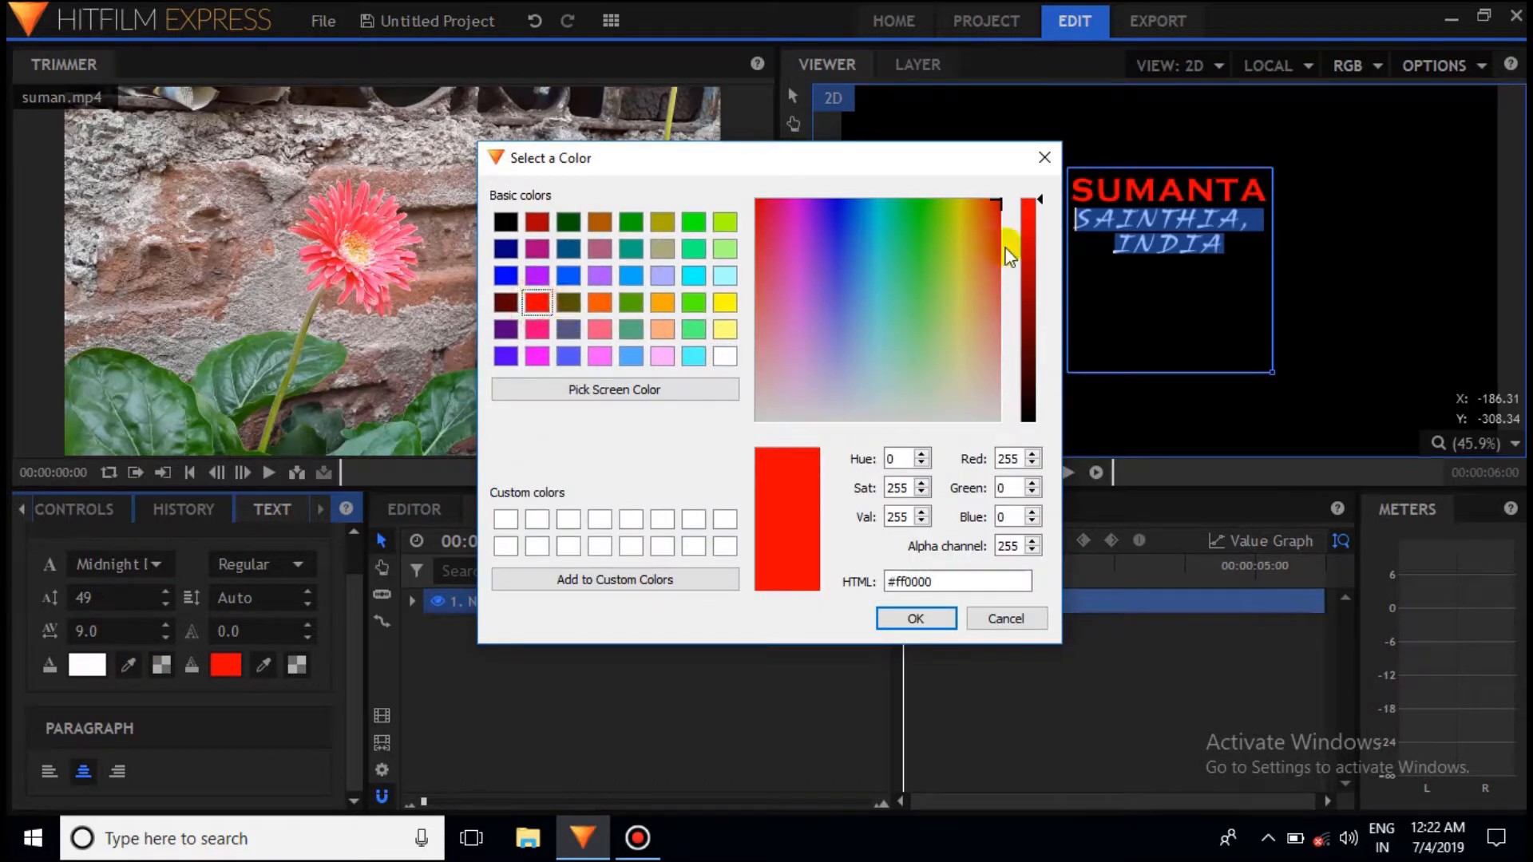
{"action": "left_click_drag", "start_coordinate": [1038, 224], "coordinate": [1031, 308]}
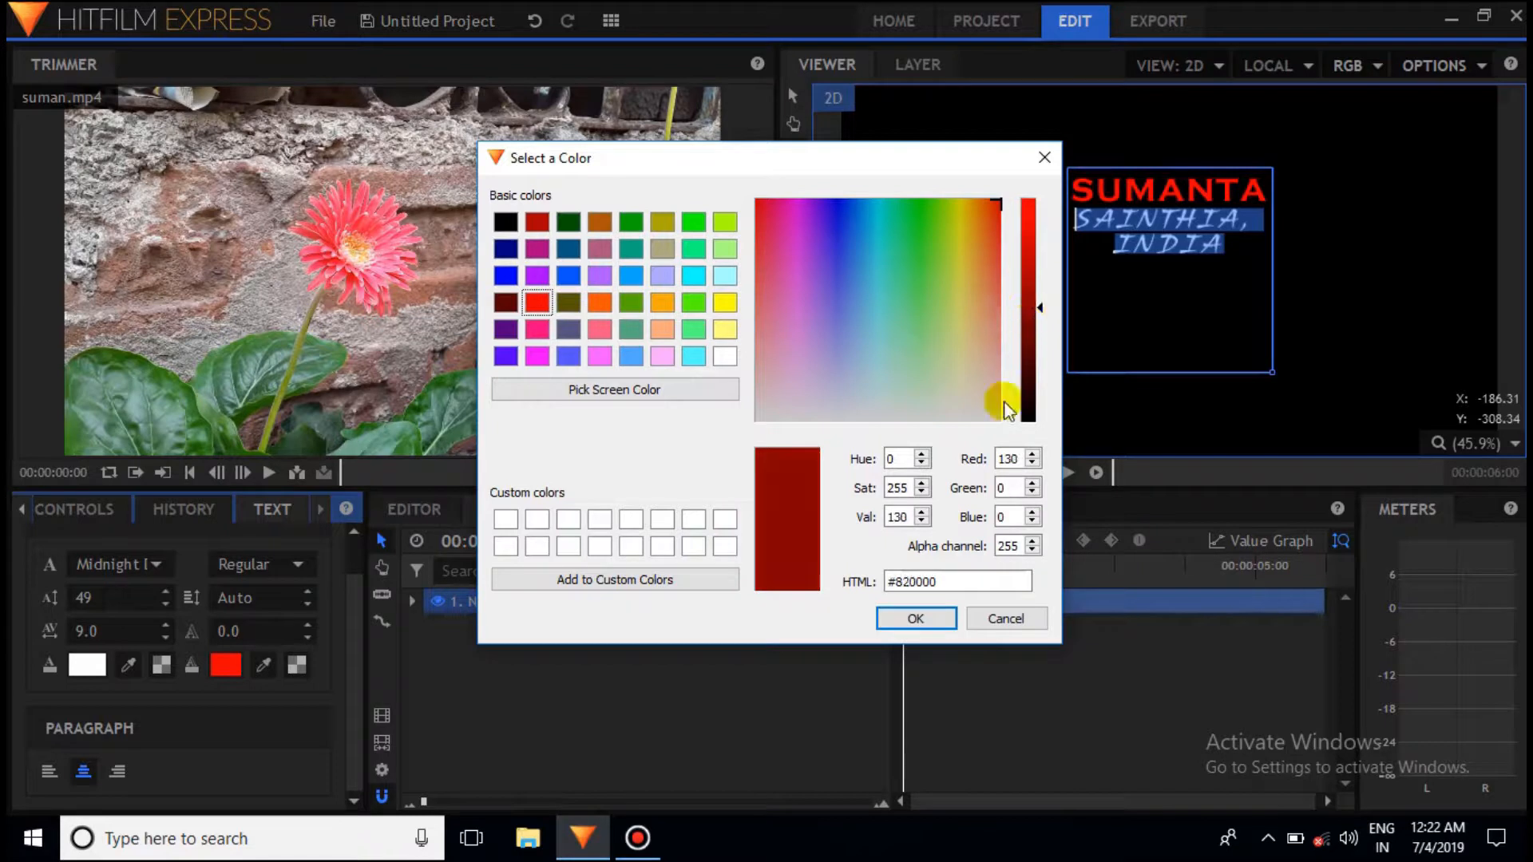
{"action": "left_click", "coordinate": [936, 619]}
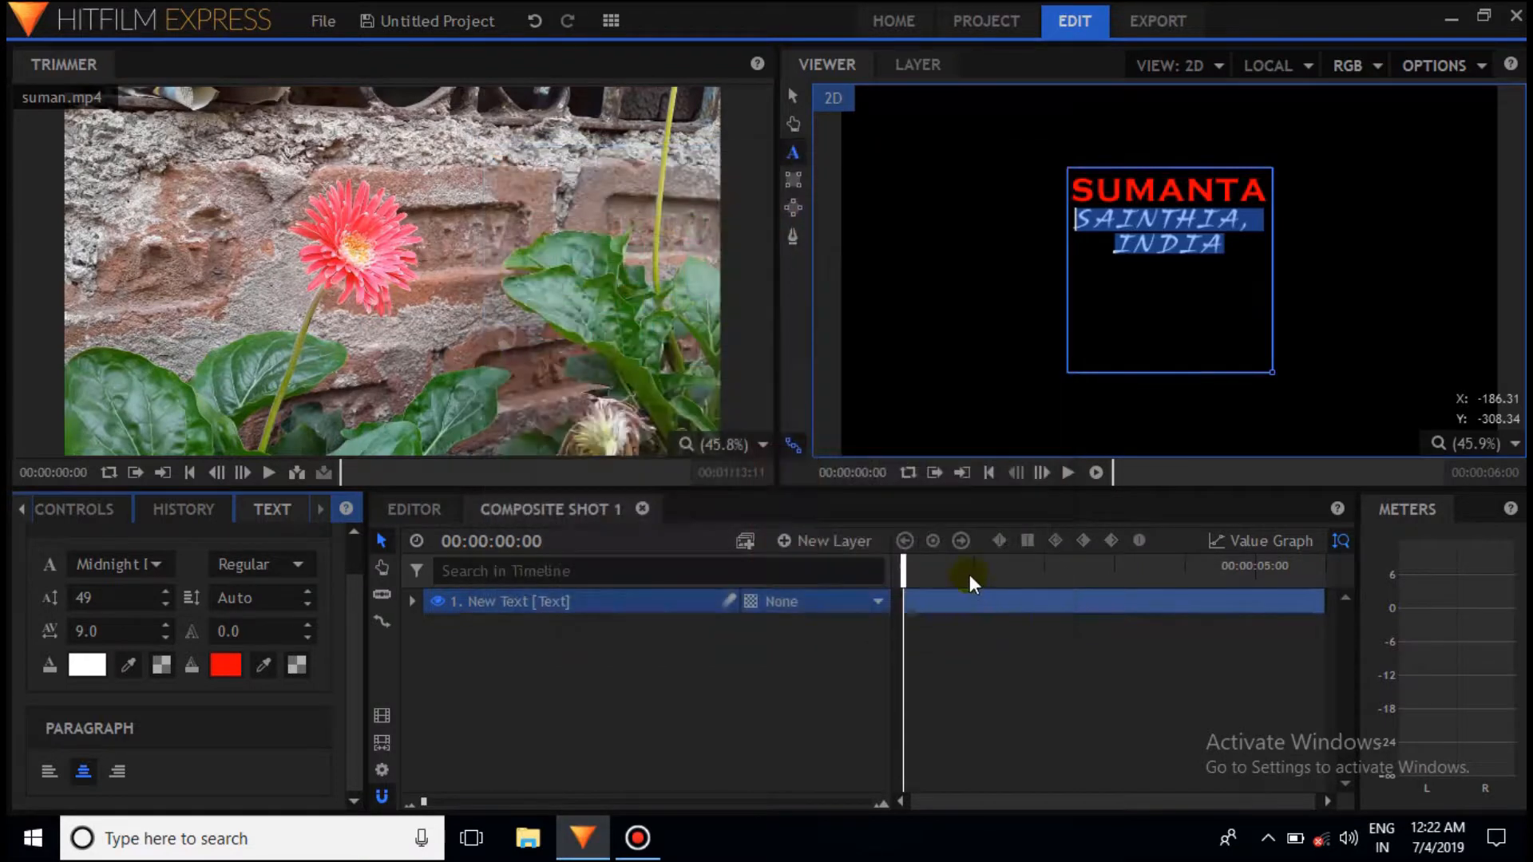
Move the text box into the lower-left corner of the frame and draw a rectangular mask around the text.
{"action": "left_click", "coordinate": [793, 97]}
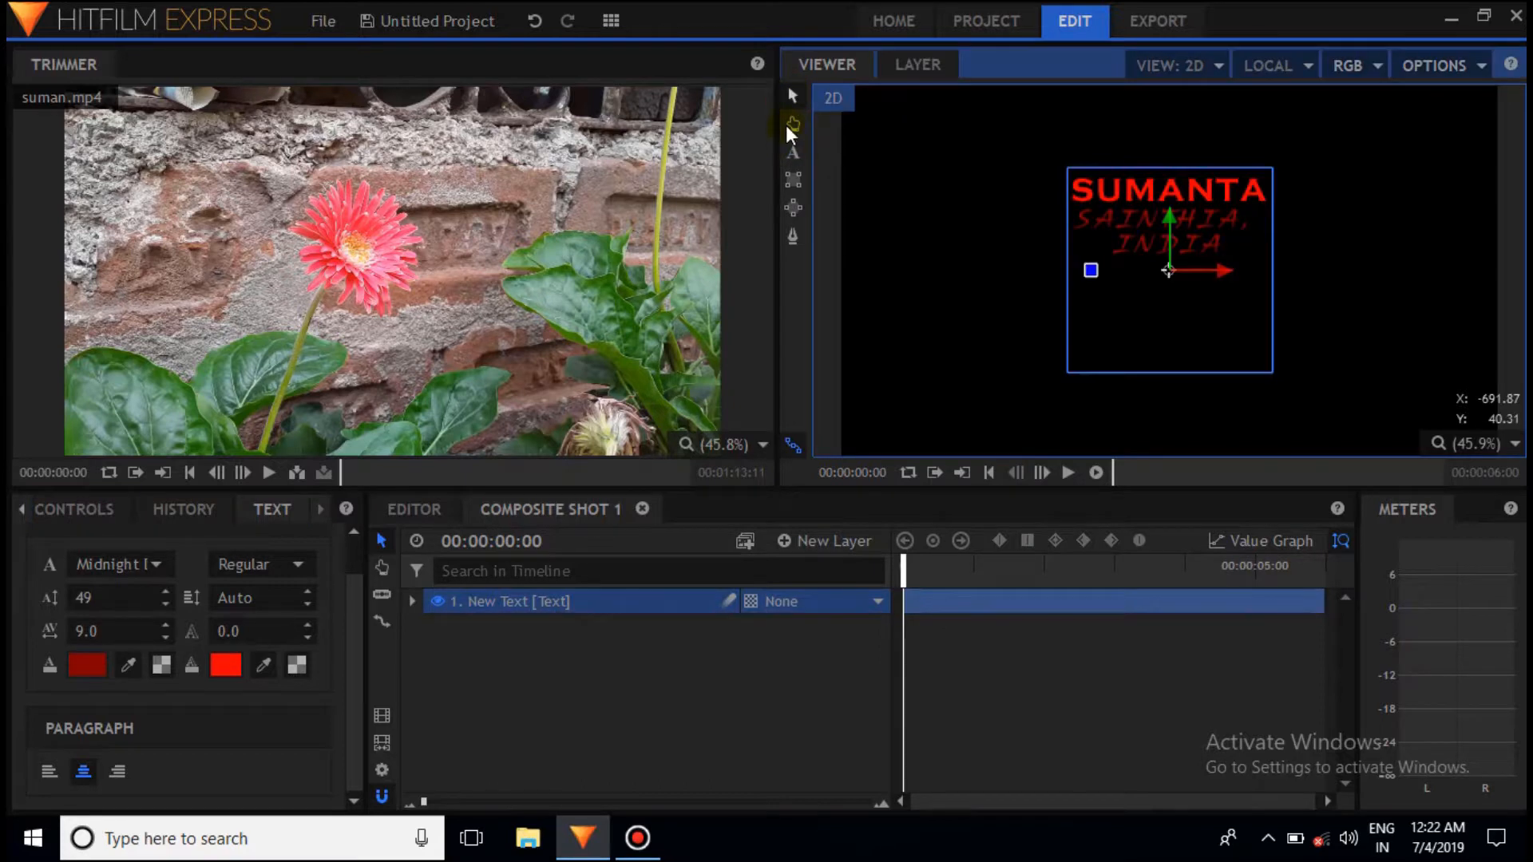
{"action": "left_click", "coordinate": [1228, 190]}
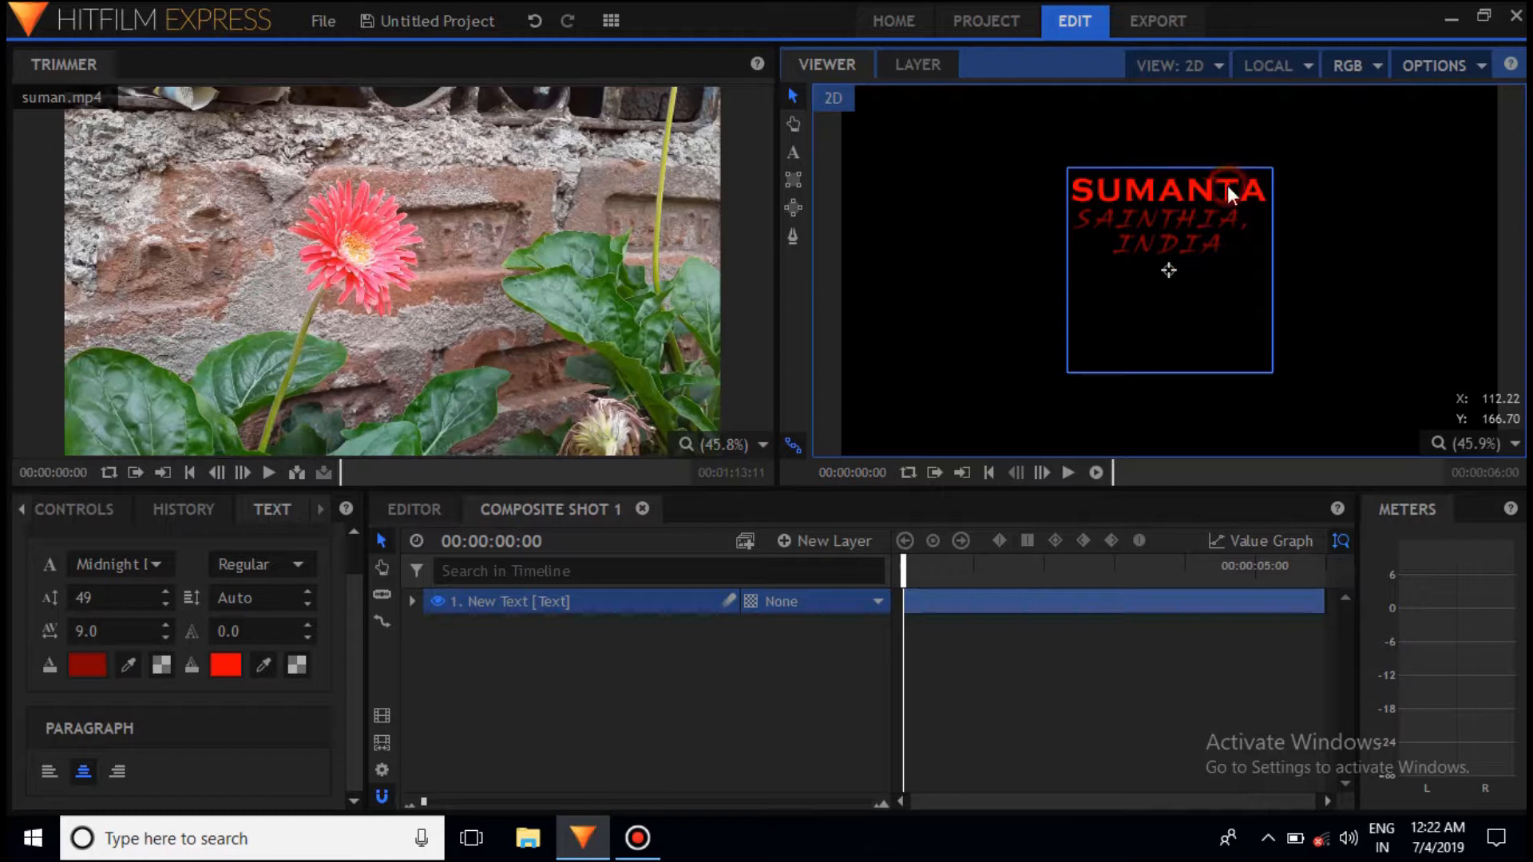
{"action": "left_click_drag", "start_coordinate": [1228, 190], "coordinate": [1013, 352]}
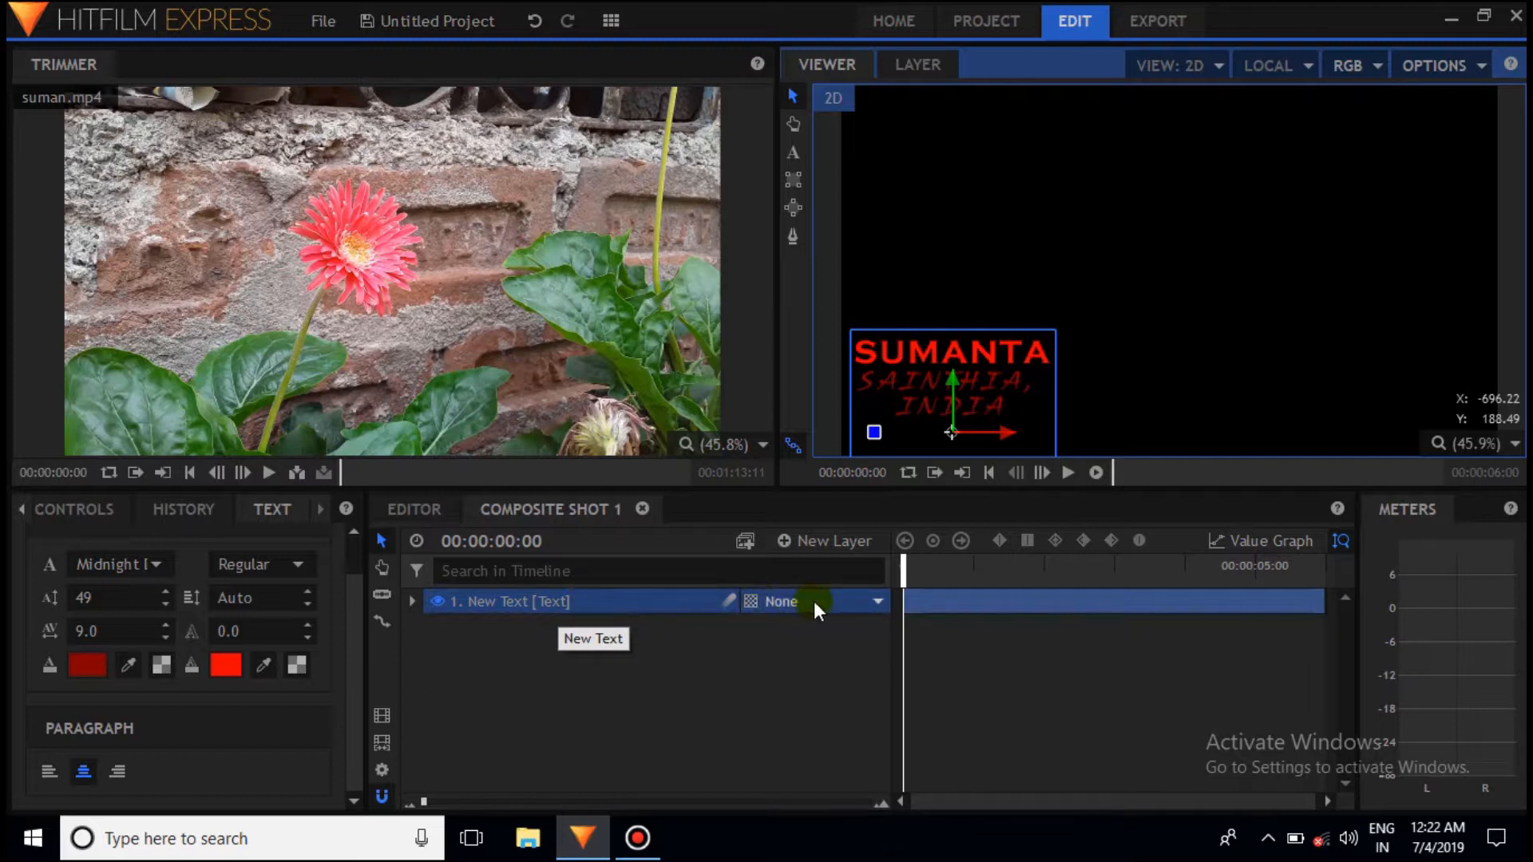
{"action": "left_click", "coordinate": [792, 180]}
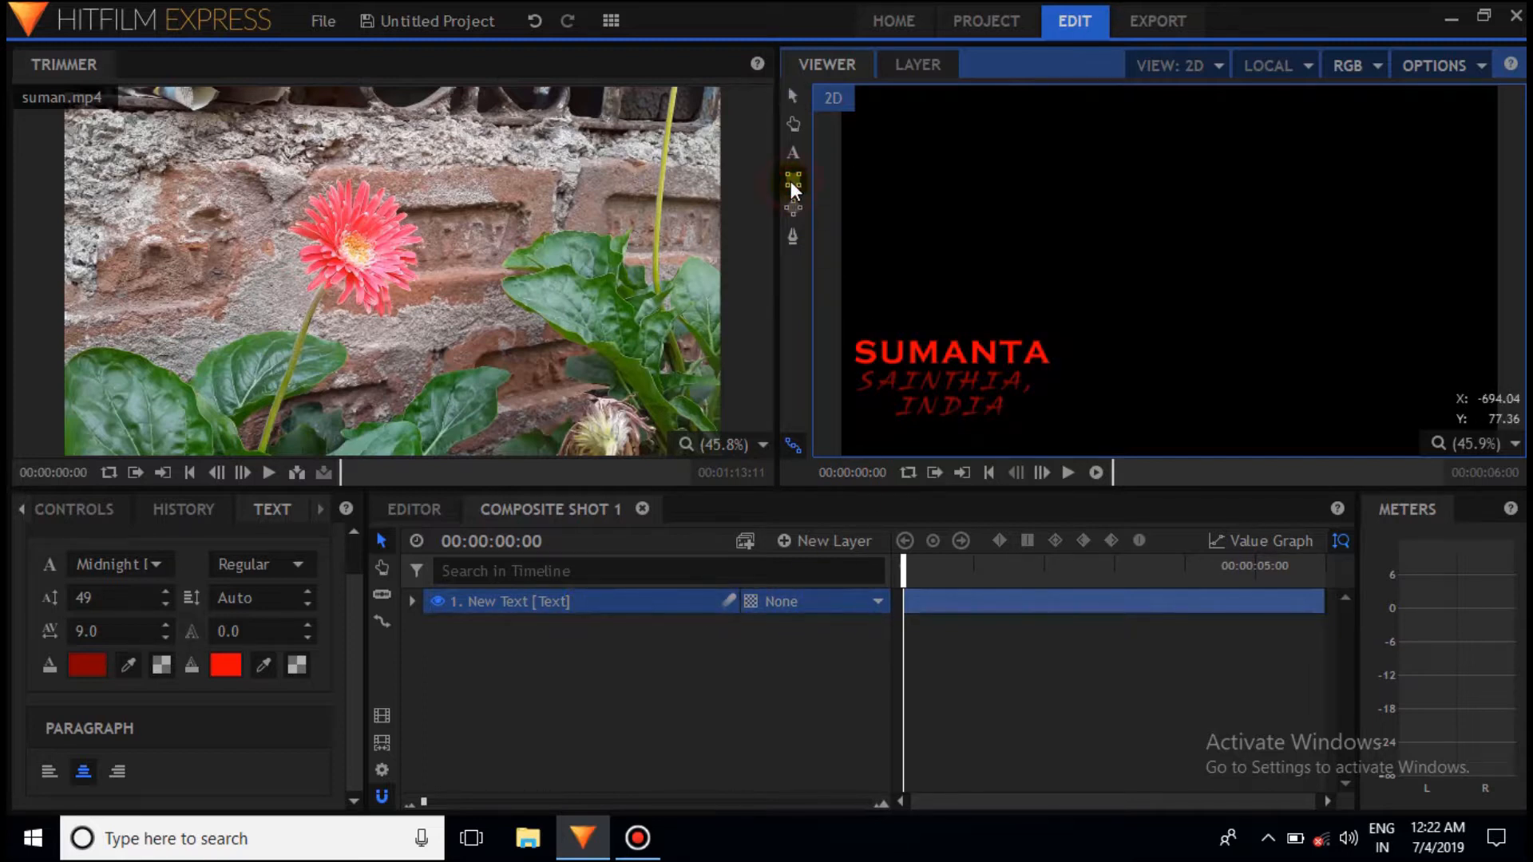
{"action": "left_click_drag", "start_coordinate": [849, 318], "coordinate": [1060, 436]}
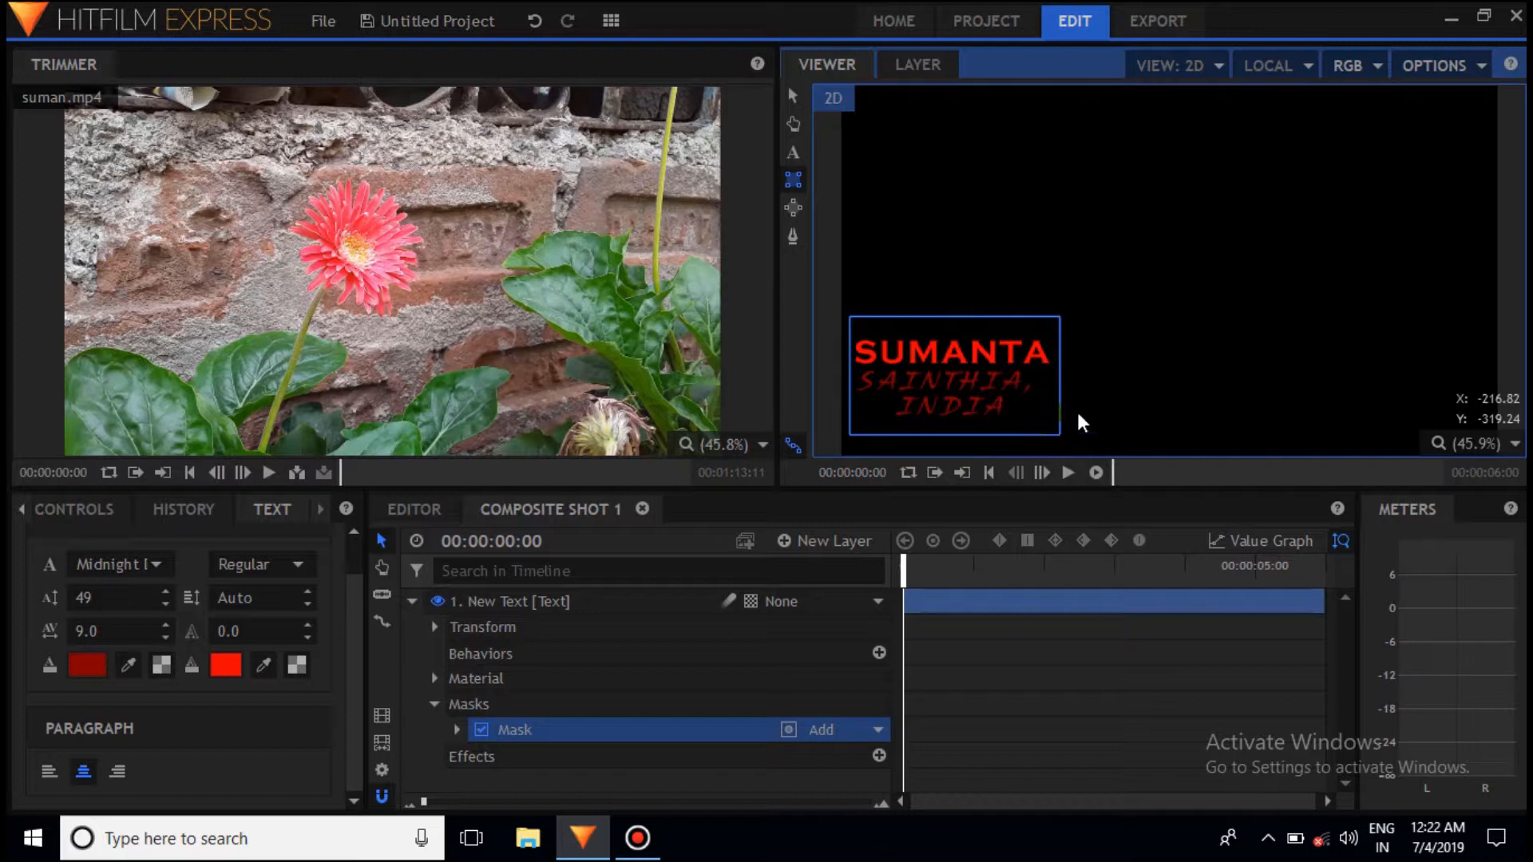
Add a keyframe for the mask's Path at 3 seconds, with the mask still enclosing the whole text.
{"action": "left_click", "coordinate": [793, 238]}
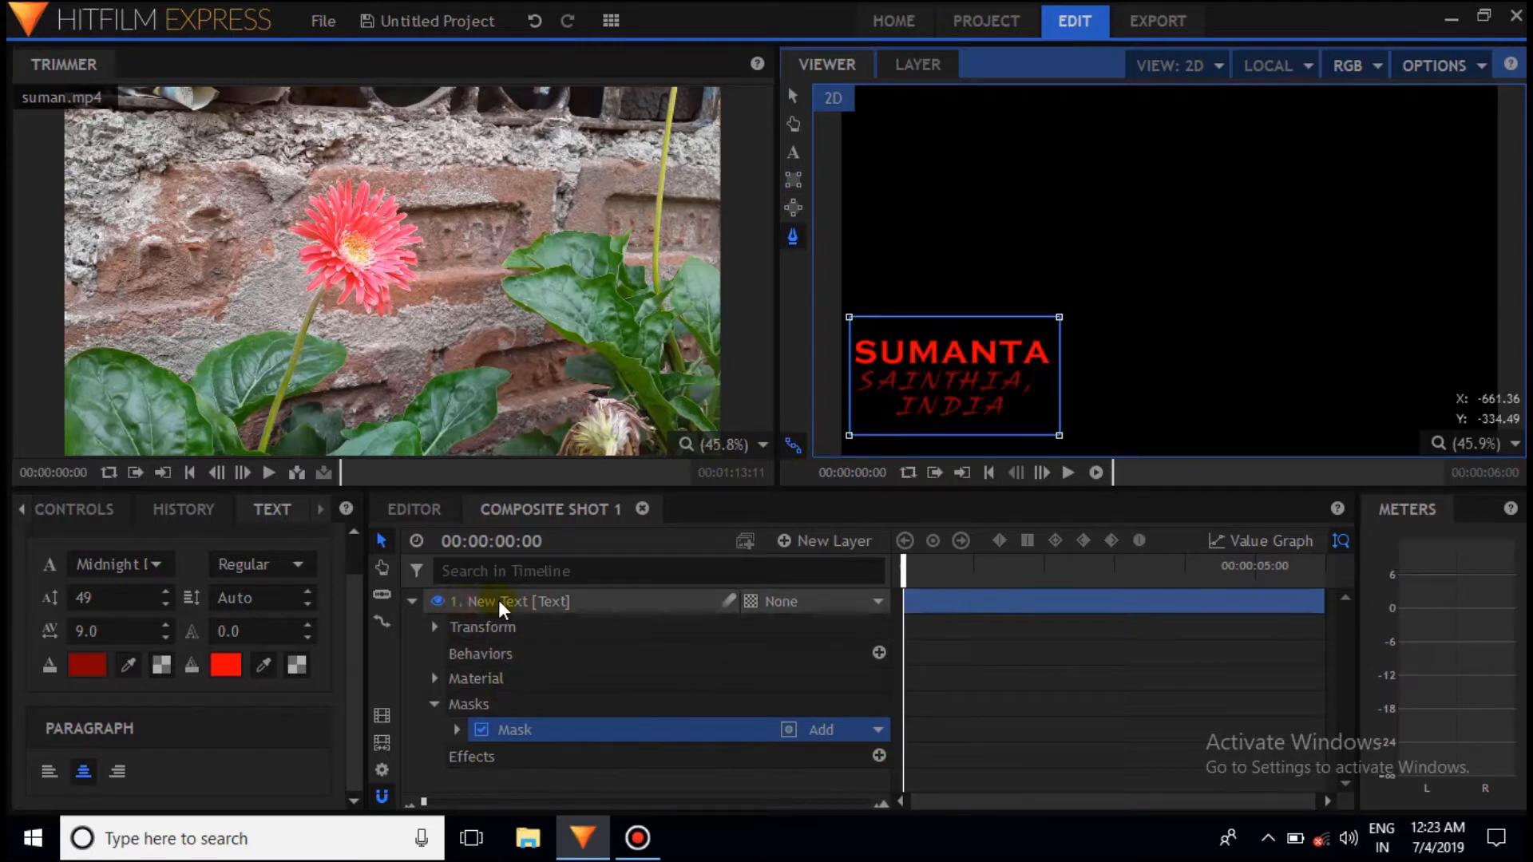
{"action": "left_click", "coordinate": [457, 728]}
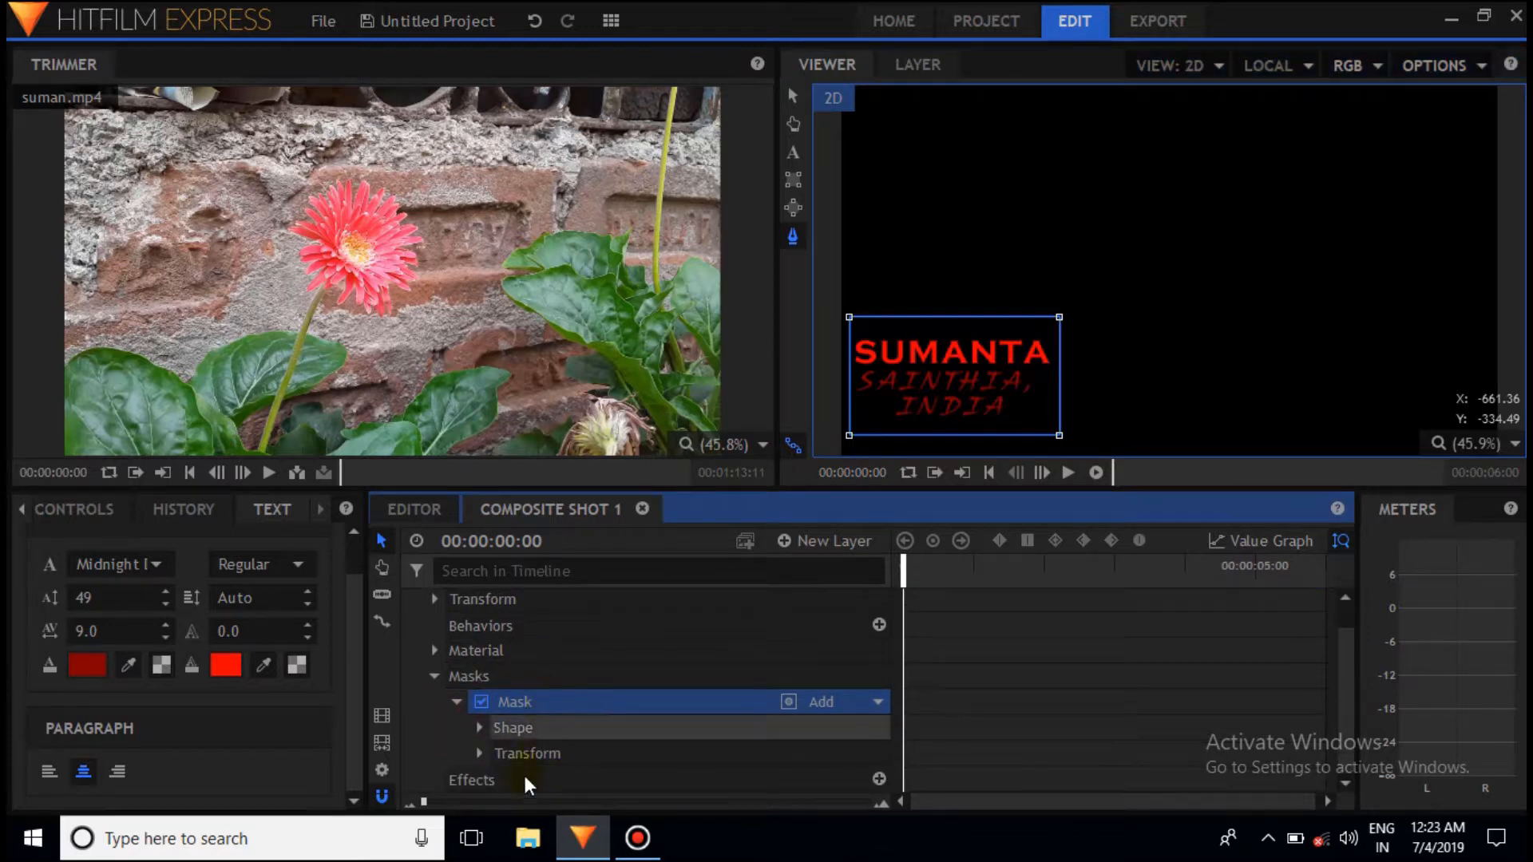
{"action": "left_click", "coordinate": [477, 753]}
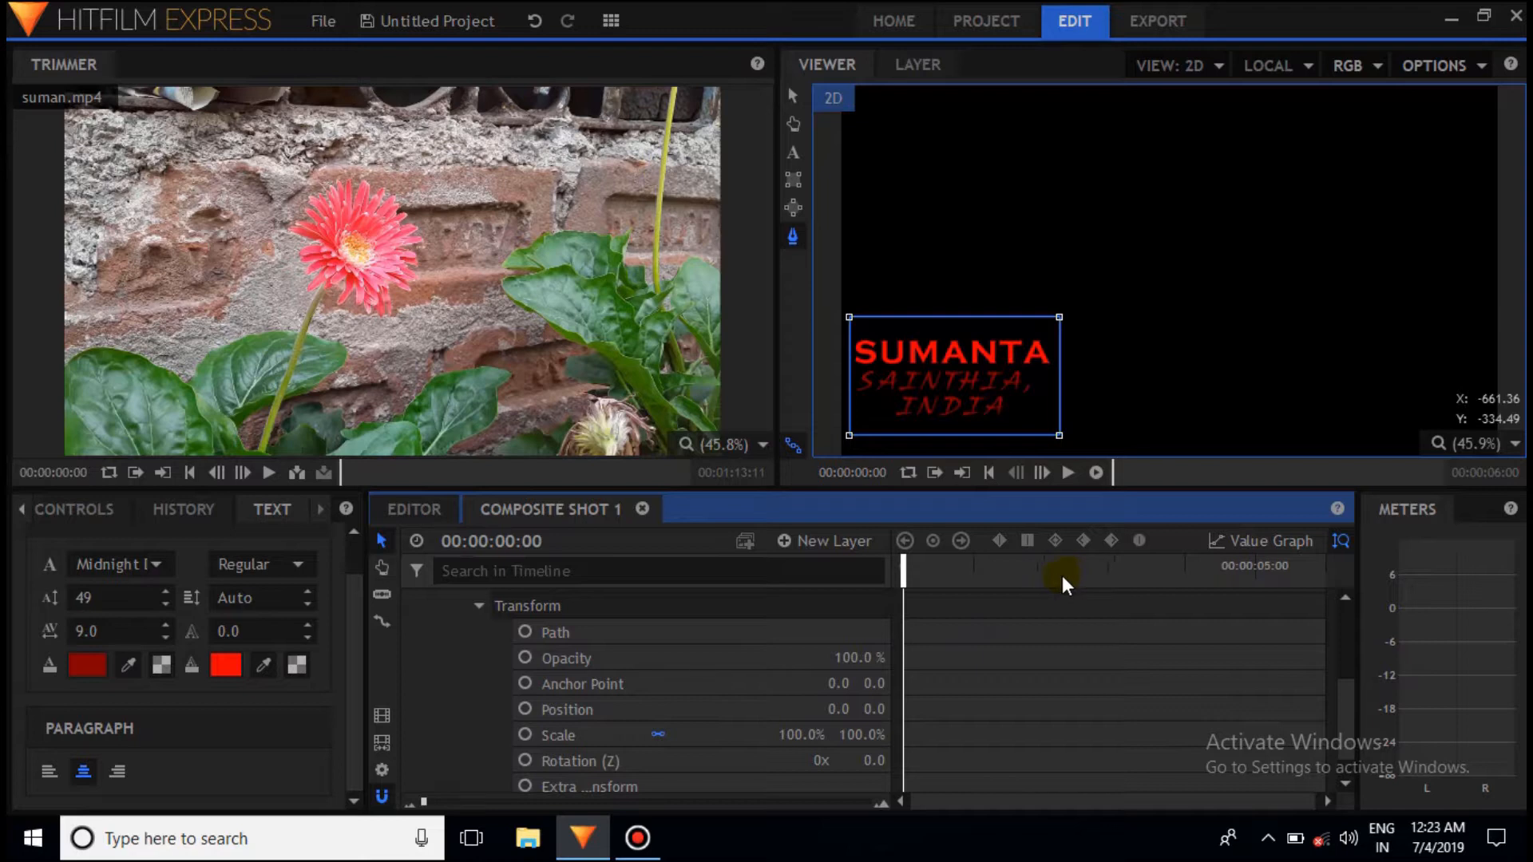
{"action": "left_click", "coordinate": [1114, 563]}
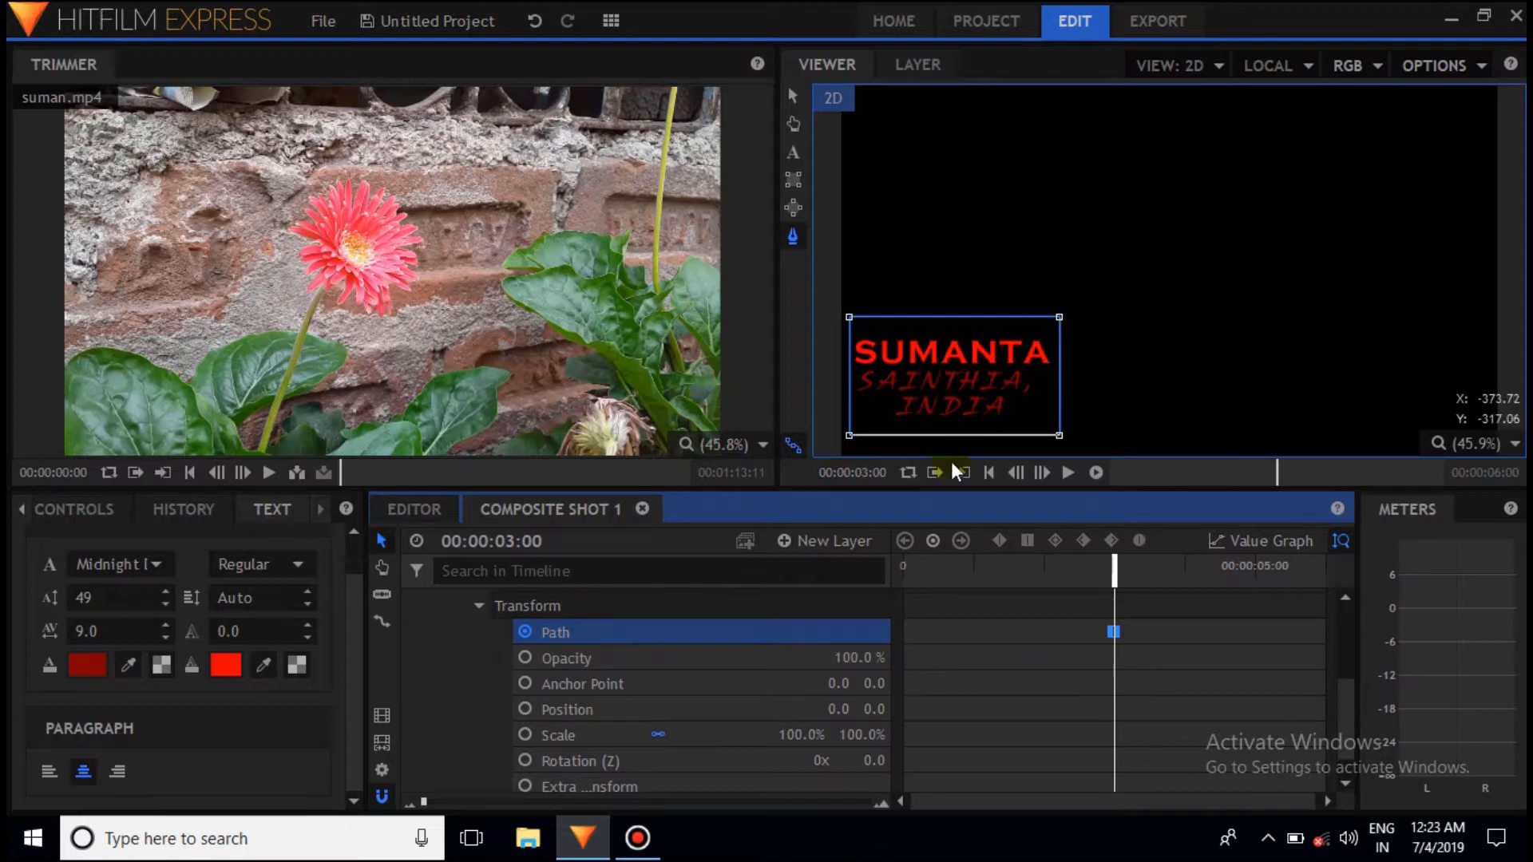
At 00:00:00:00, collapse the mask by moving its two right corner points onto its left edge.
{"action": "left_click_drag", "start_coordinate": [919, 573], "coordinate": [904, 574]}
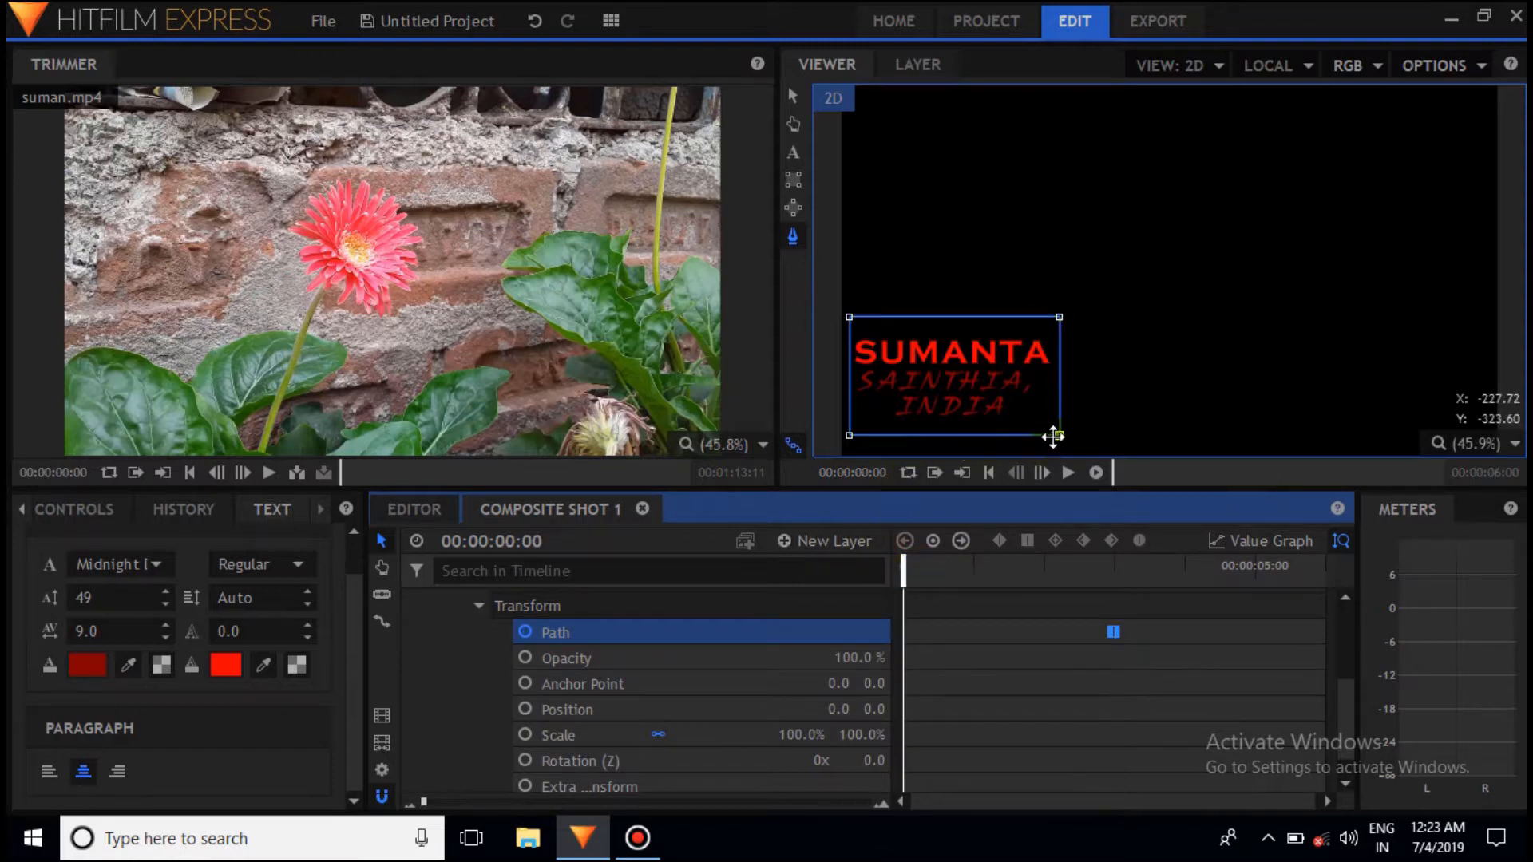
{"action": "left_click_drag", "start_coordinate": [1060, 436], "coordinate": [852, 436]}
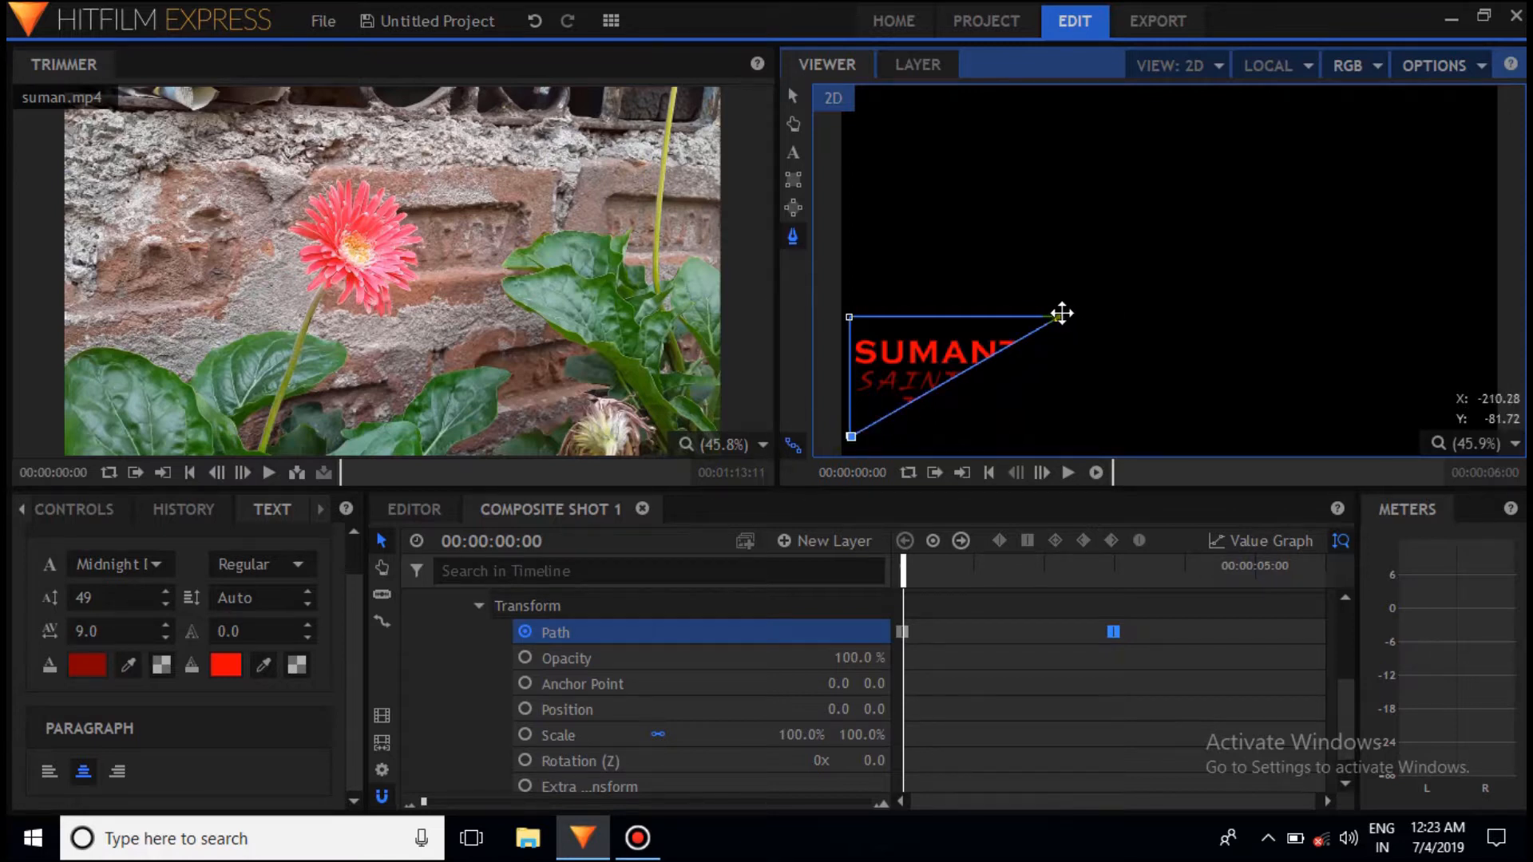
{"action": "left_click_drag", "start_coordinate": [1058, 317], "coordinate": [850, 315]}
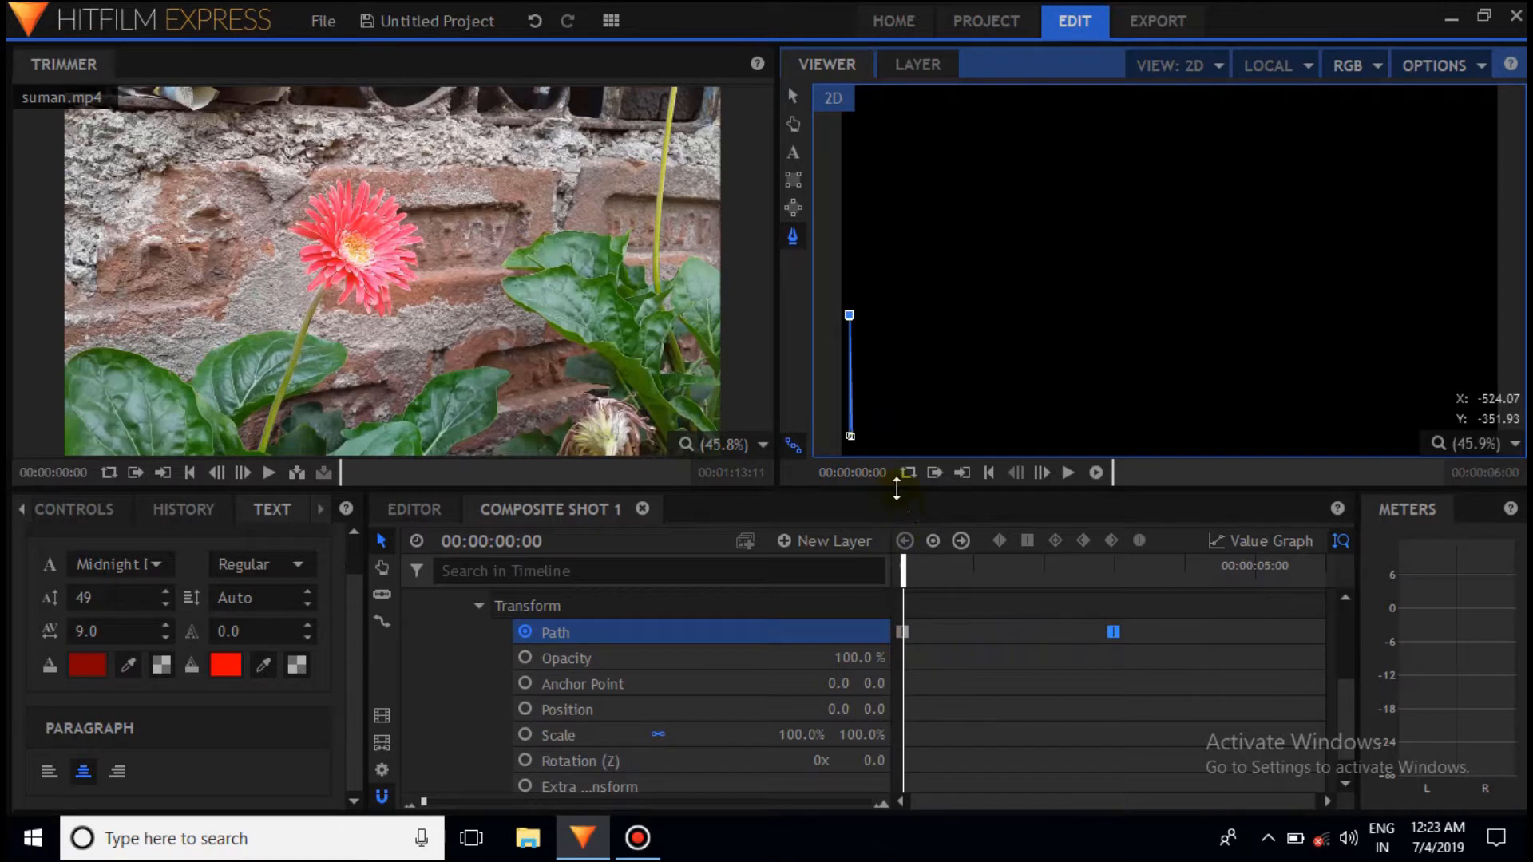
Fold up the text layer's properties and play the composite shot to check the mask reveal animation.
{"action": "left_click", "coordinate": [480, 608]}
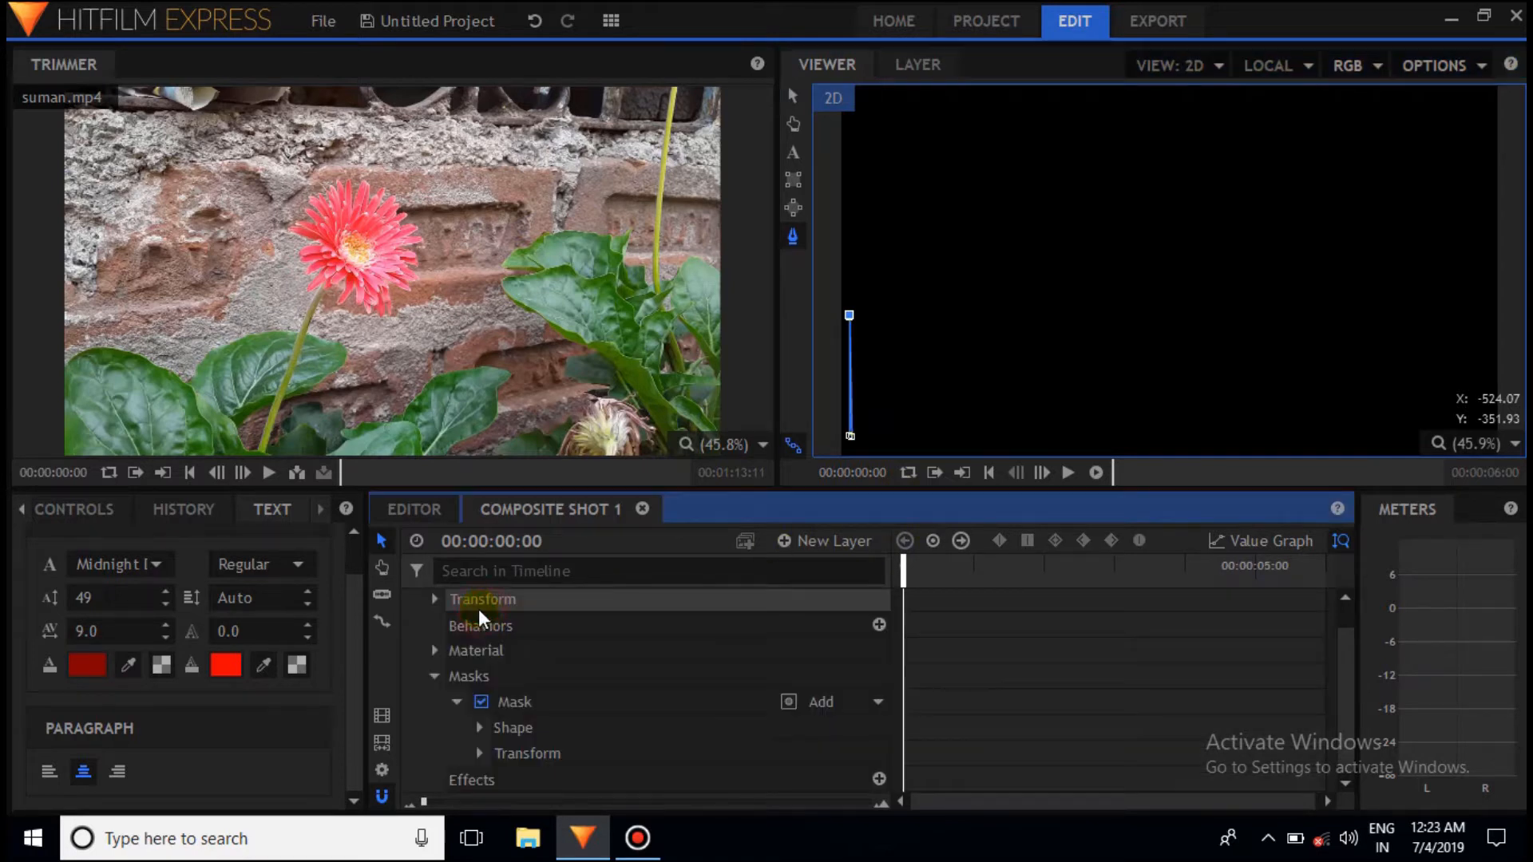
{"action": "left_click", "coordinate": [436, 601]}
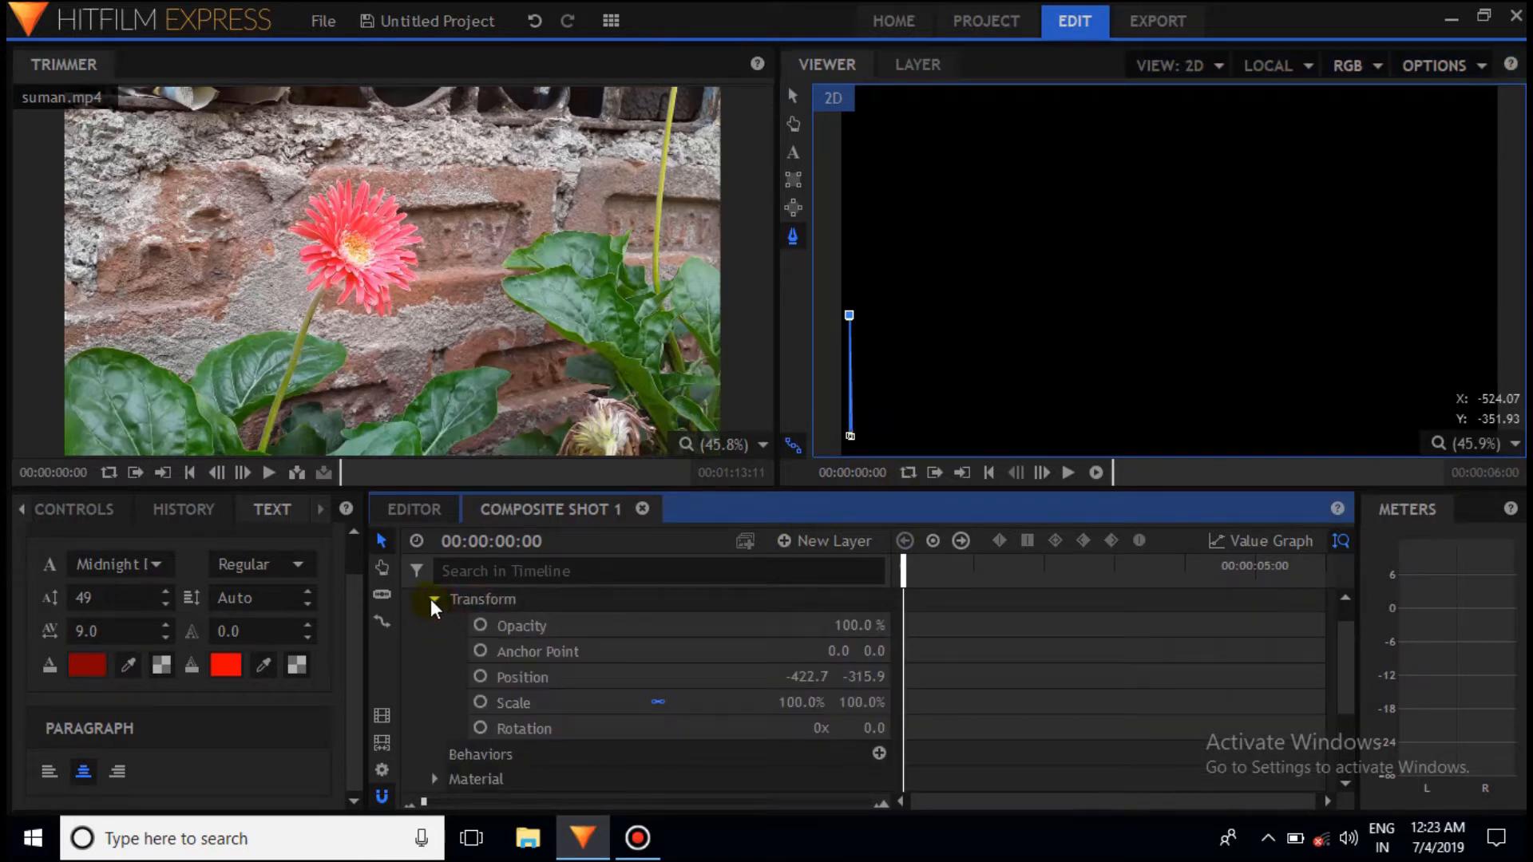
{"action": "left_click", "coordinate": [433, 600]}
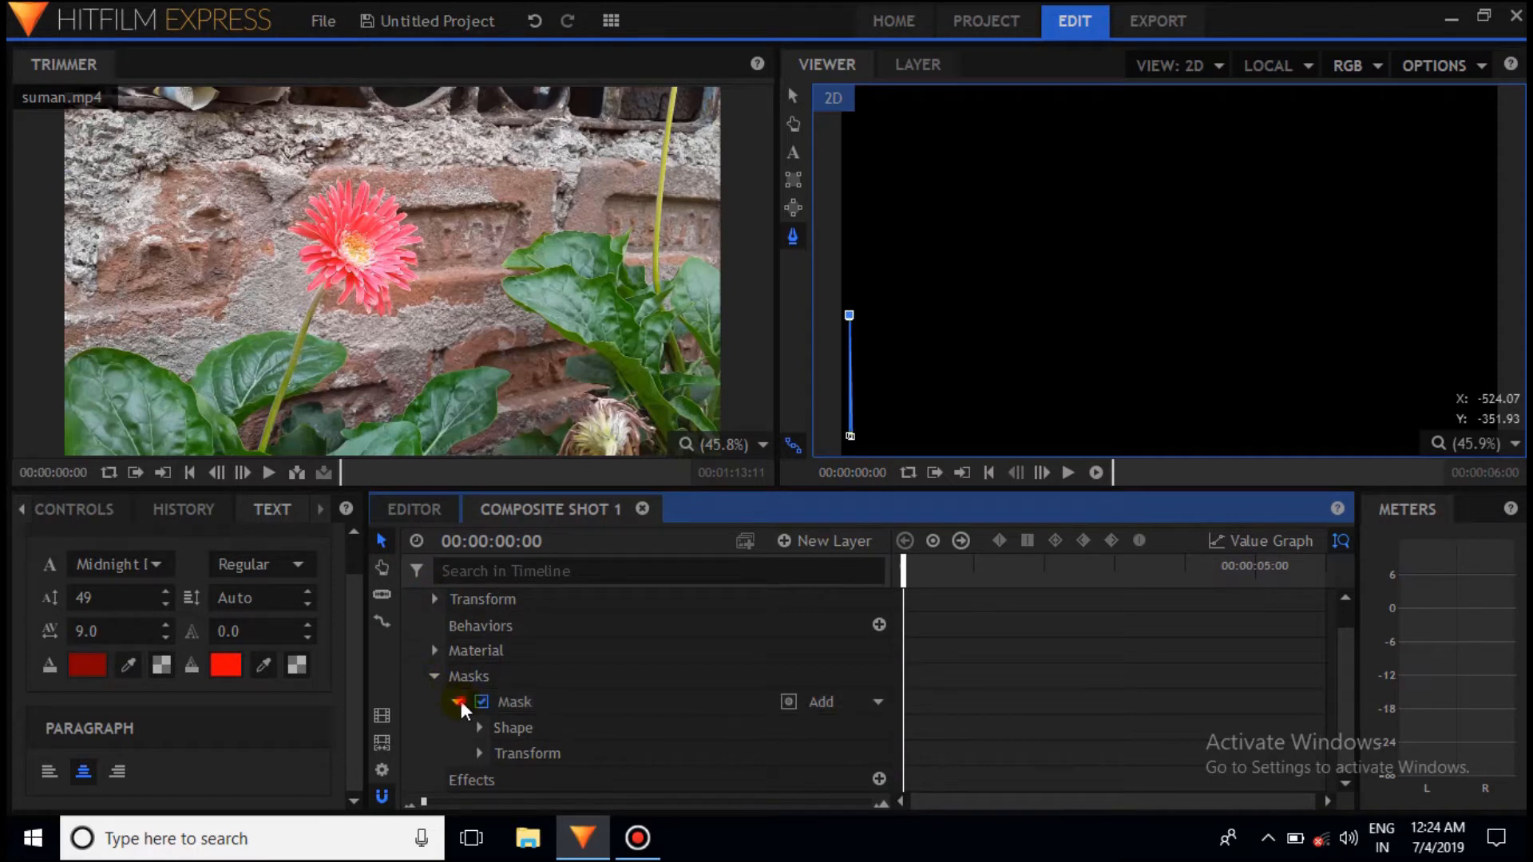
{"action": "left_click", "coordinate": [457, 702]}
{"action": "left_click", "coordinate": [415, 602]}
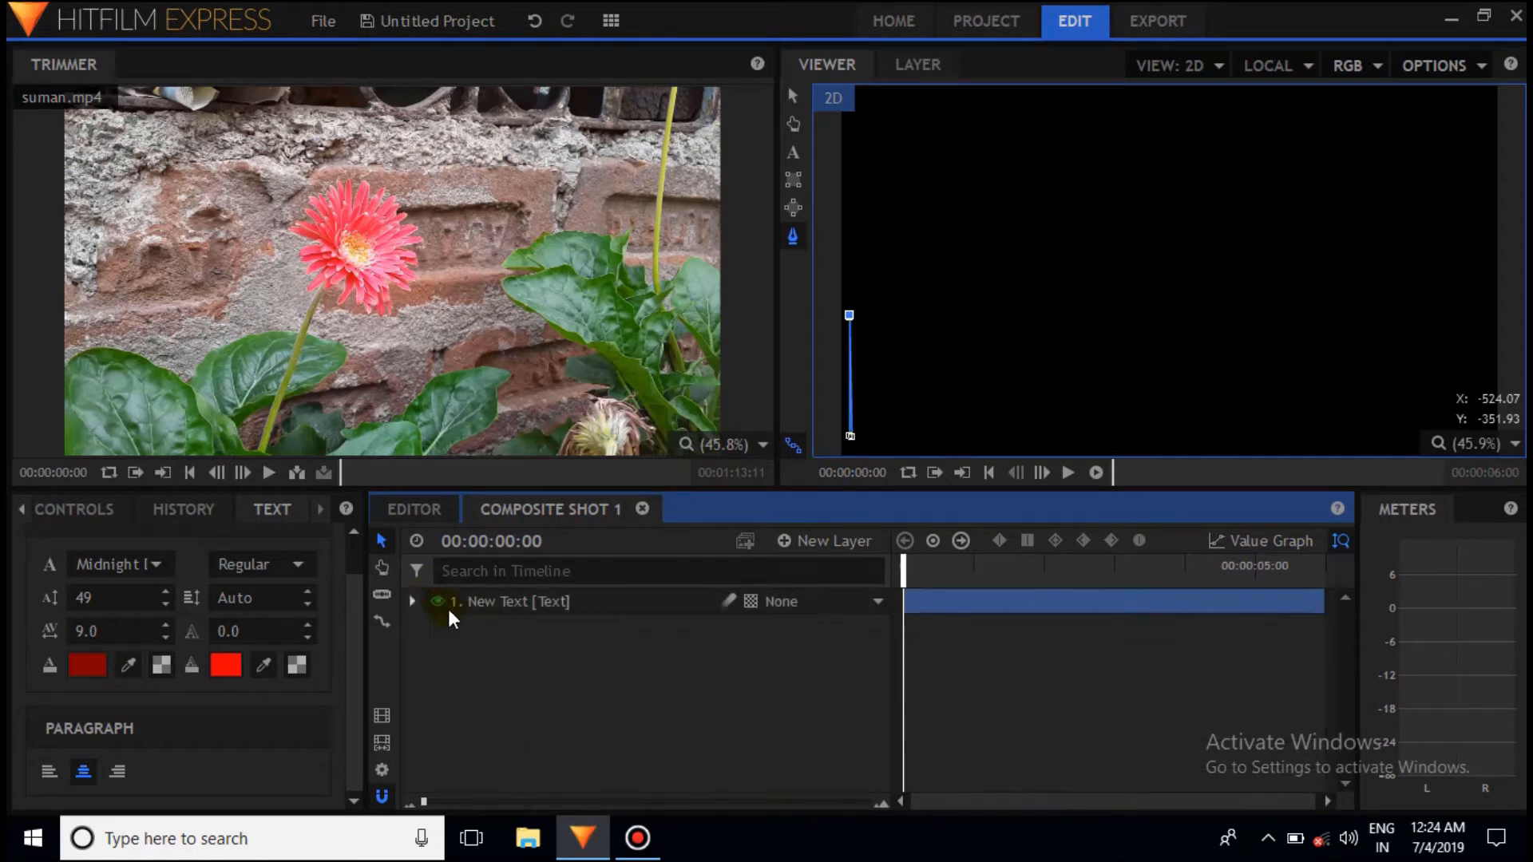
{"action": "left_click", "coordinate": [591, 601]}
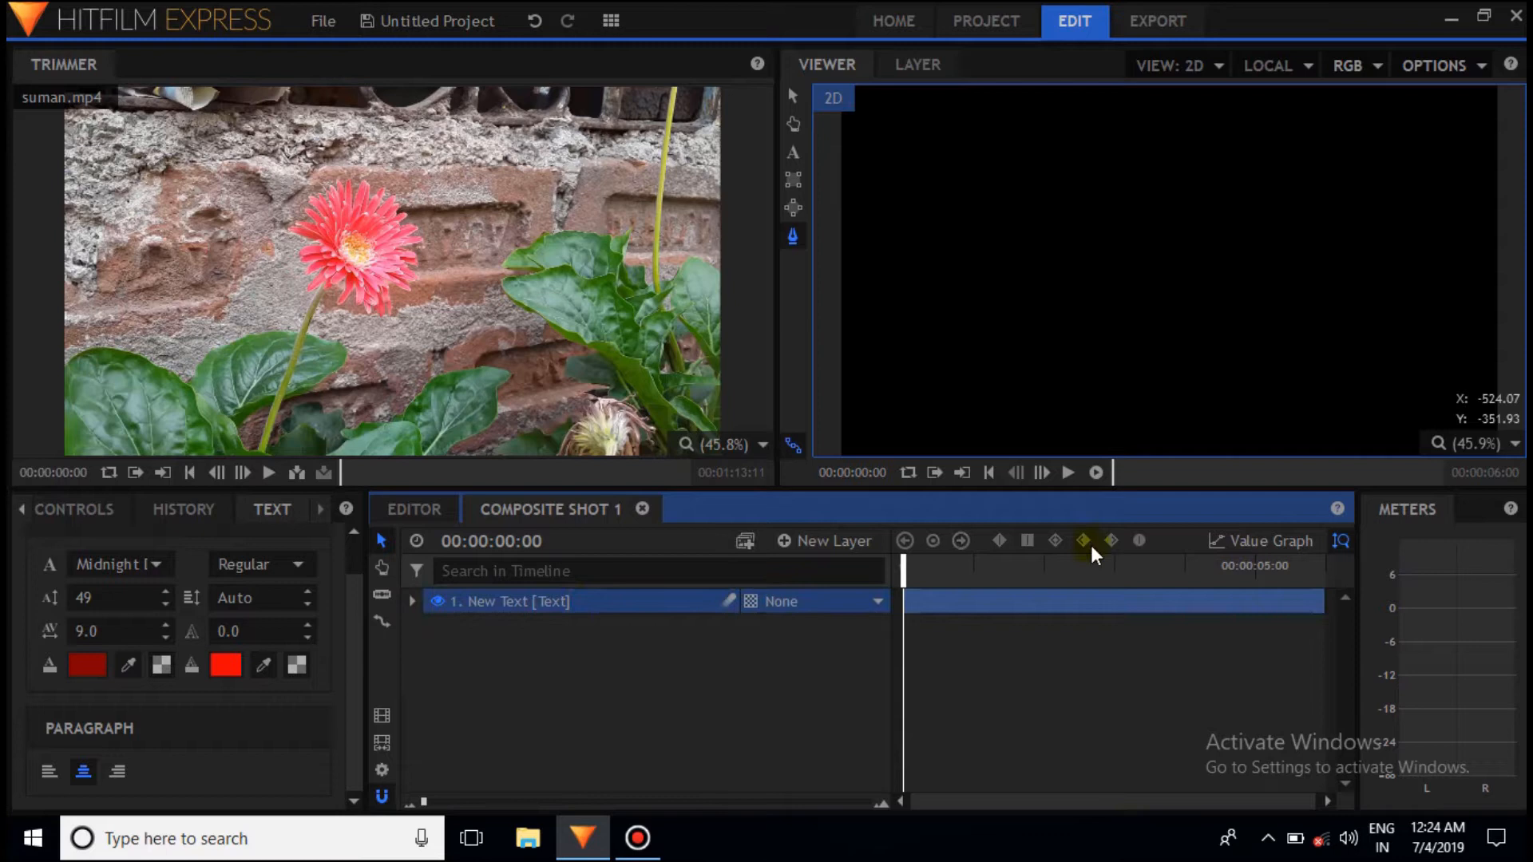
{"action": "left_click", "coordinate": [1069, 473]}
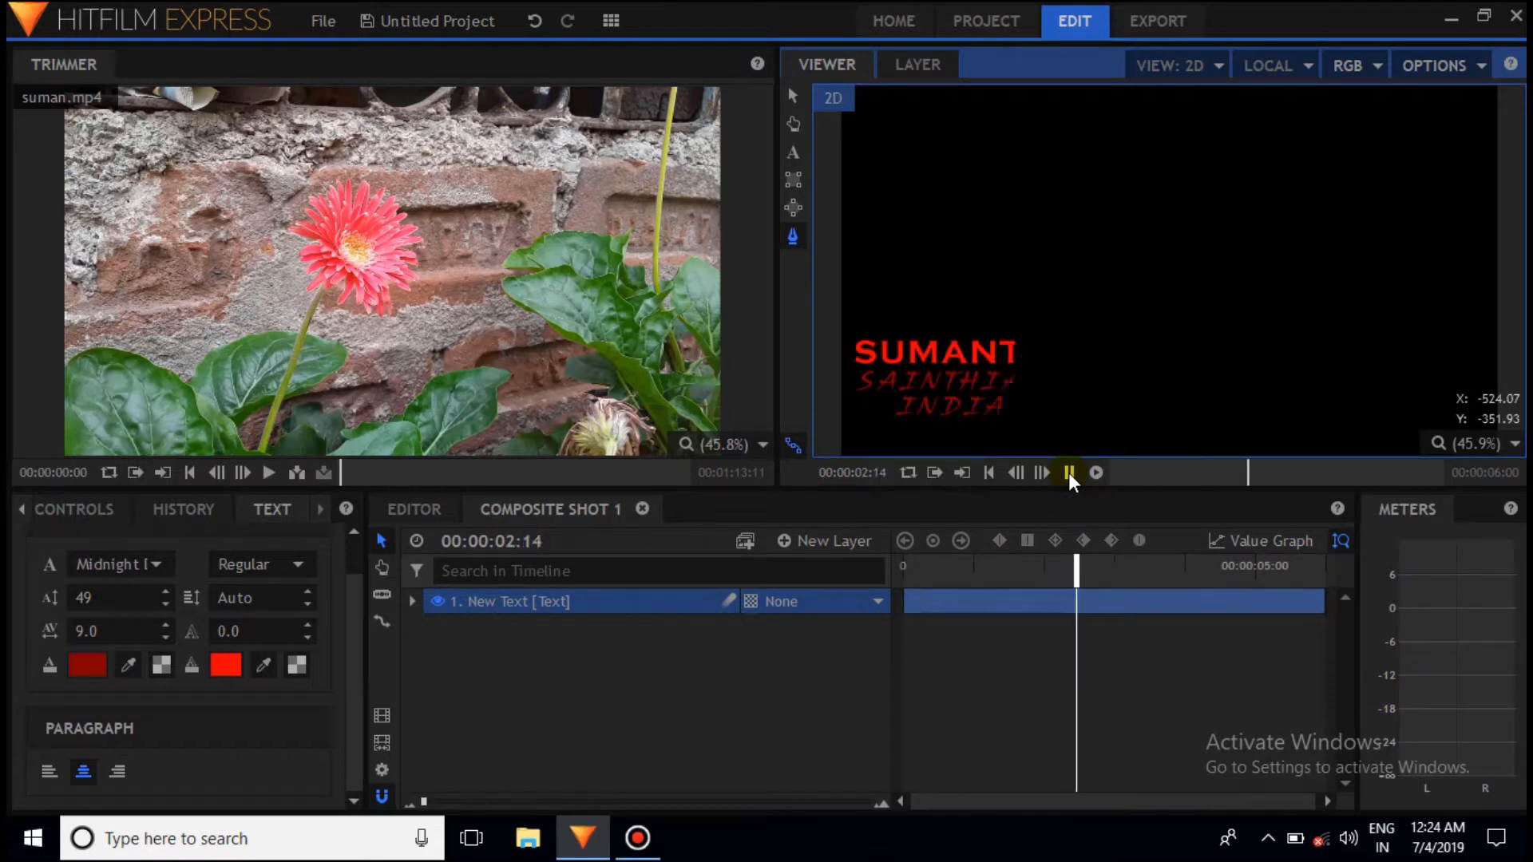
{"action": "left_click", "coordinate": [1069, 473]}
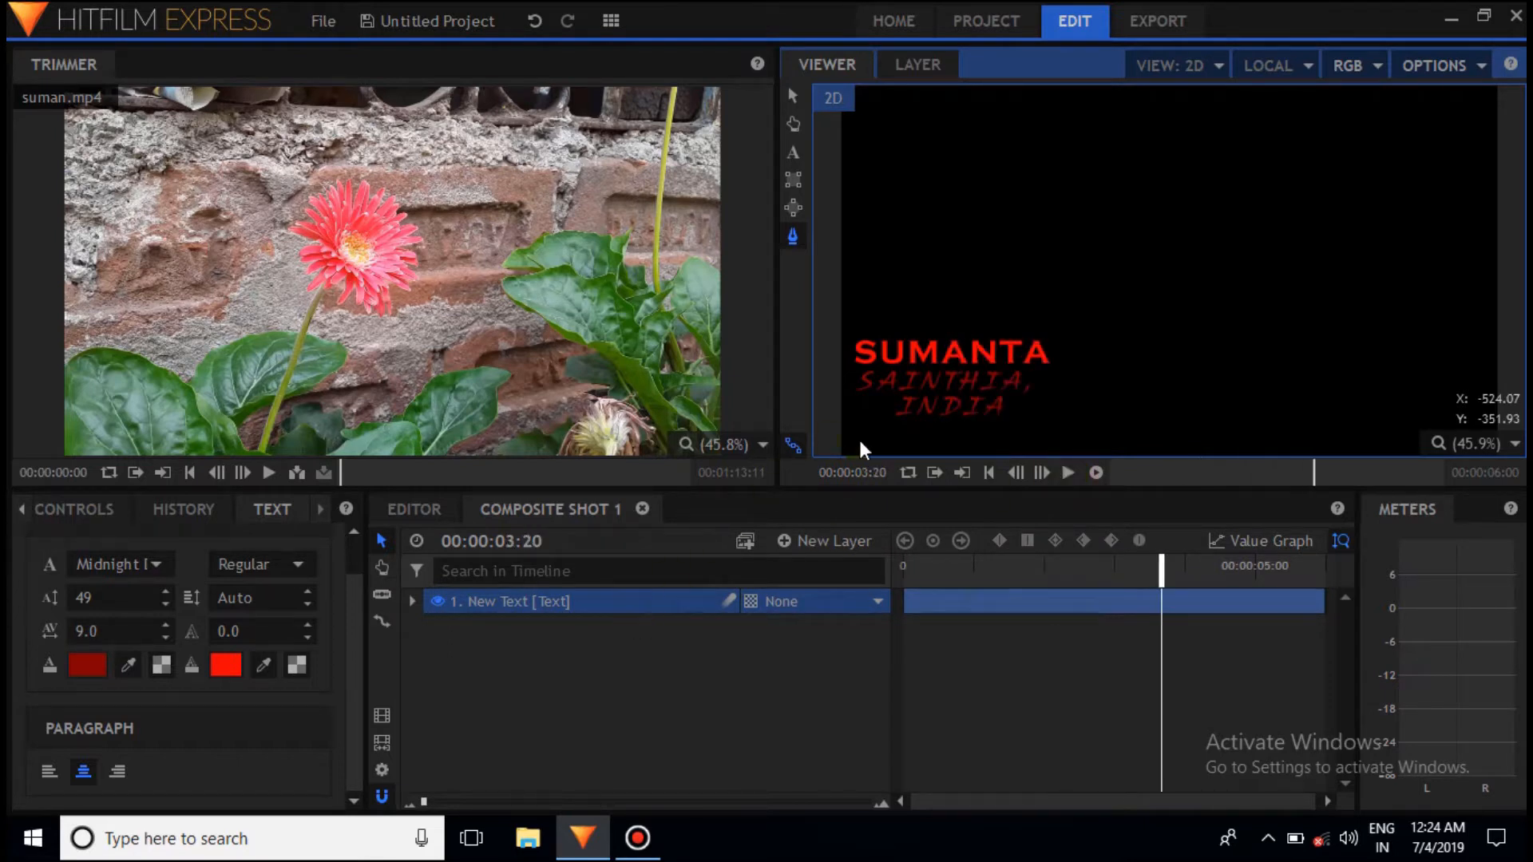
Place Composite Shot 1 on a new video track above suman.mp4 in the editor timeline, starting at about 26 seconds.
{"action": "left_click", "coordinate": [434, 510]}
{"action": "left_click", "coordinate": [22, 509]}
{"action": "left_click", "coordinate": [21, 508]}
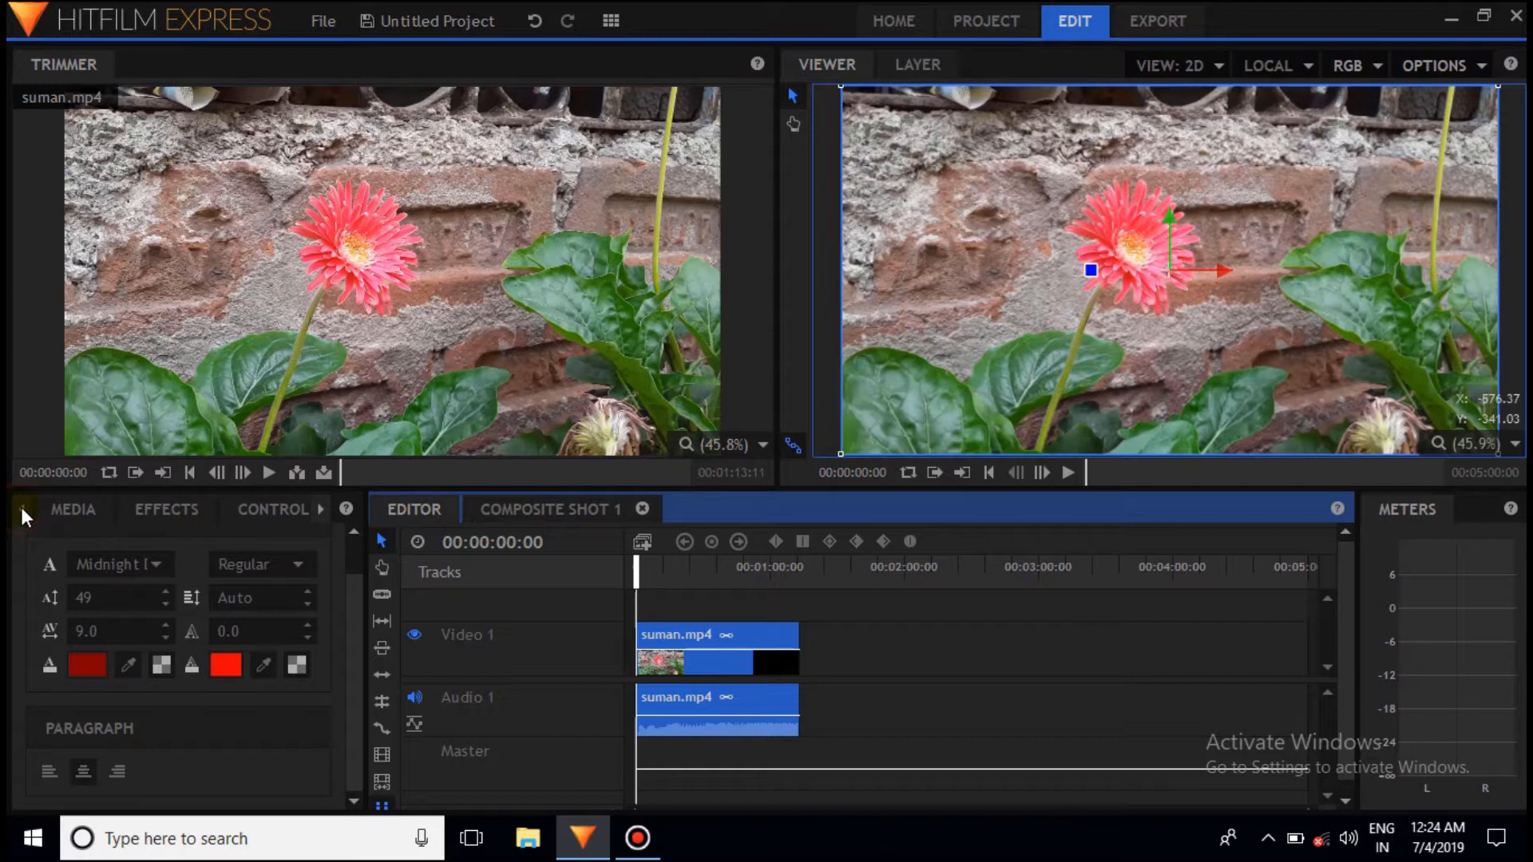
{"action": "left_click", "coordinate": [77, 512]}
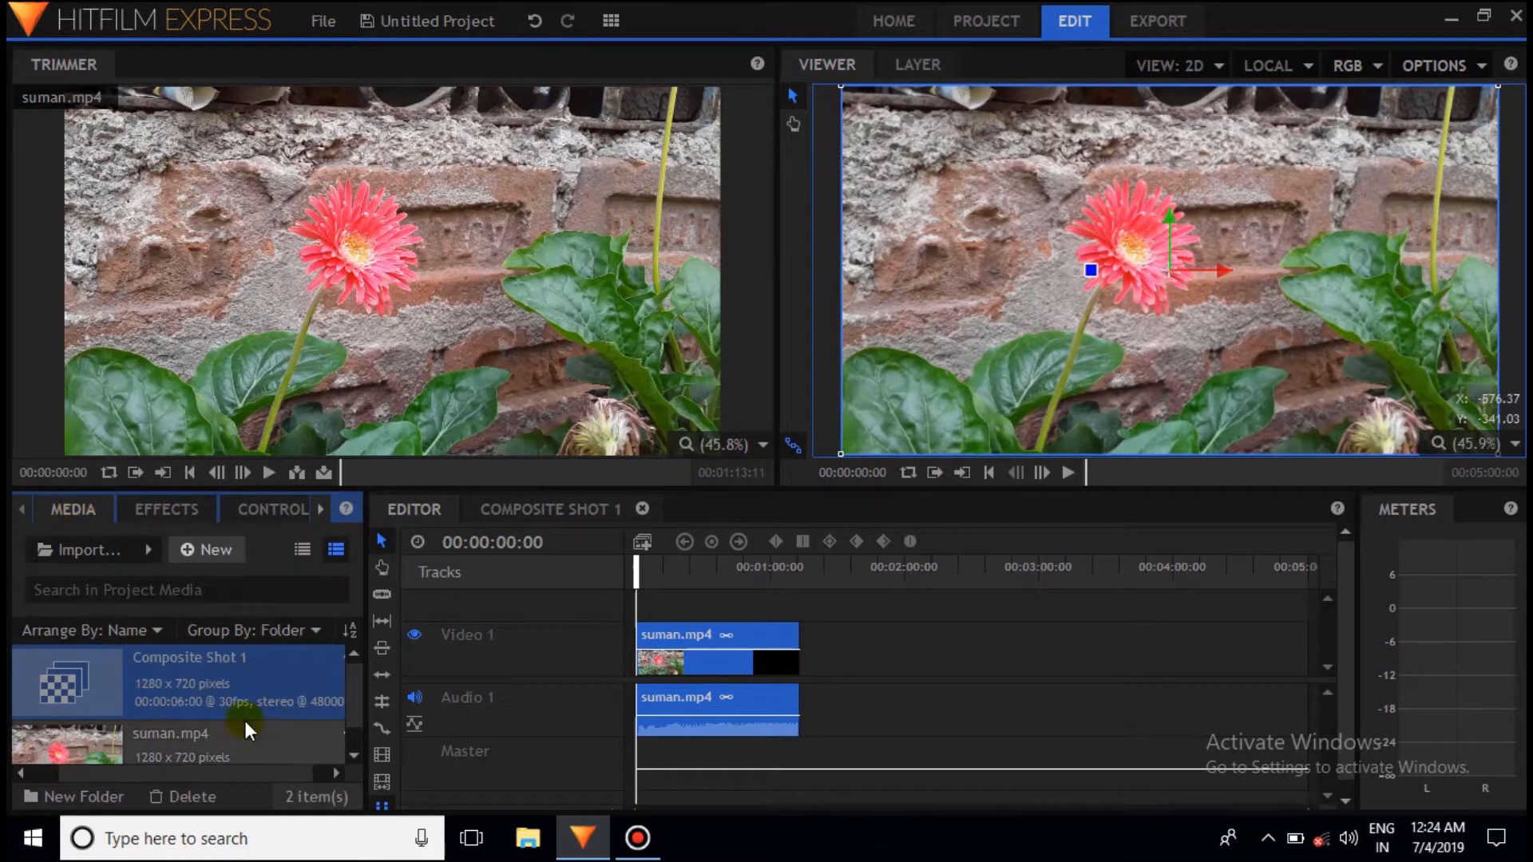
{"action": "left_click", "coordinate": [174, 676]}
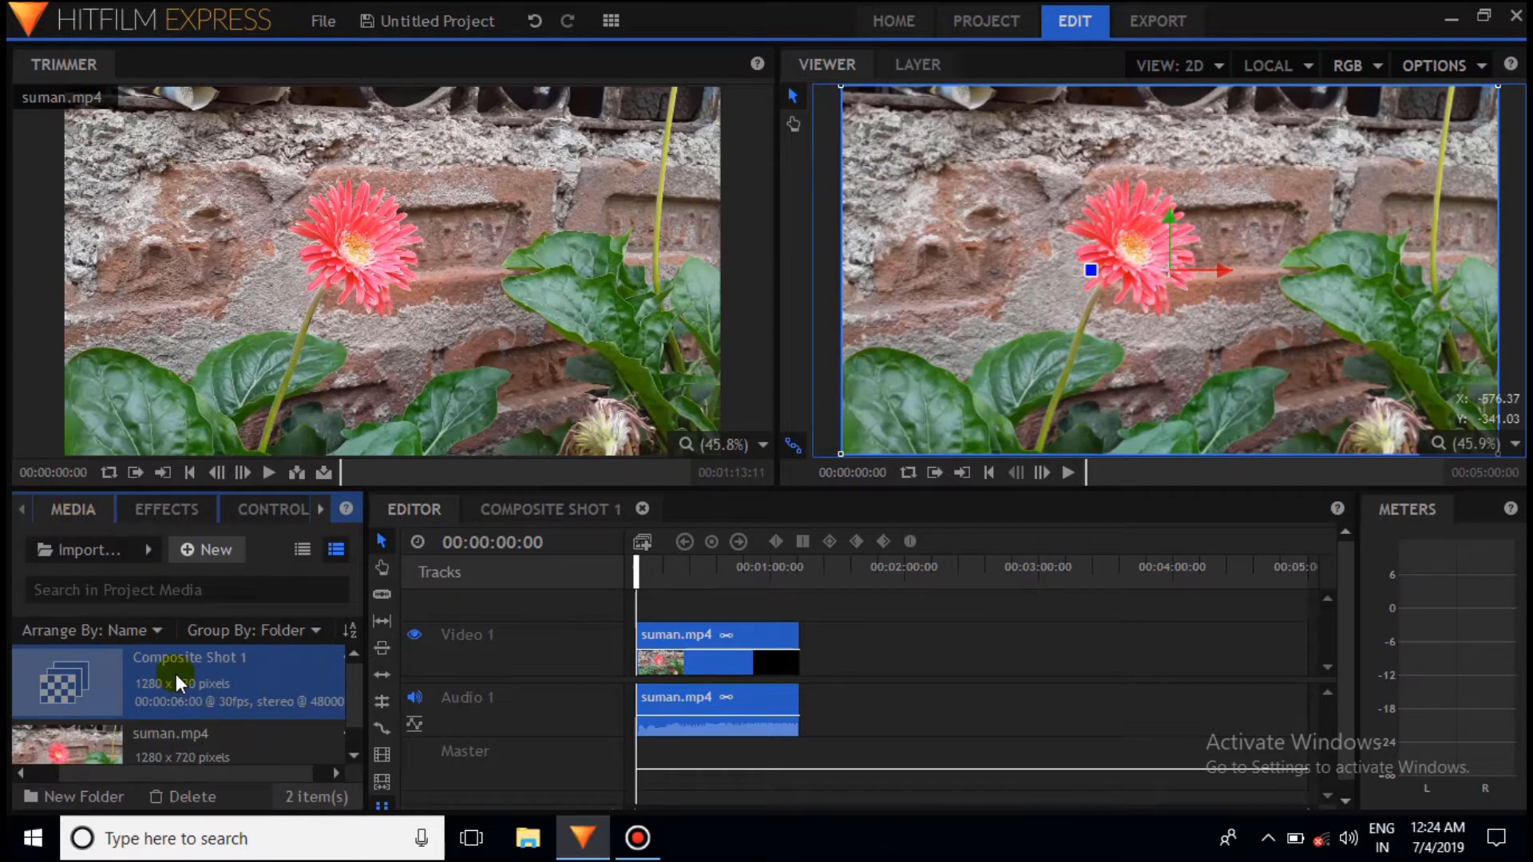
{"action": "left_click_drag", "start_coordinate": [151, 666], "coordinate": [703, 607]}
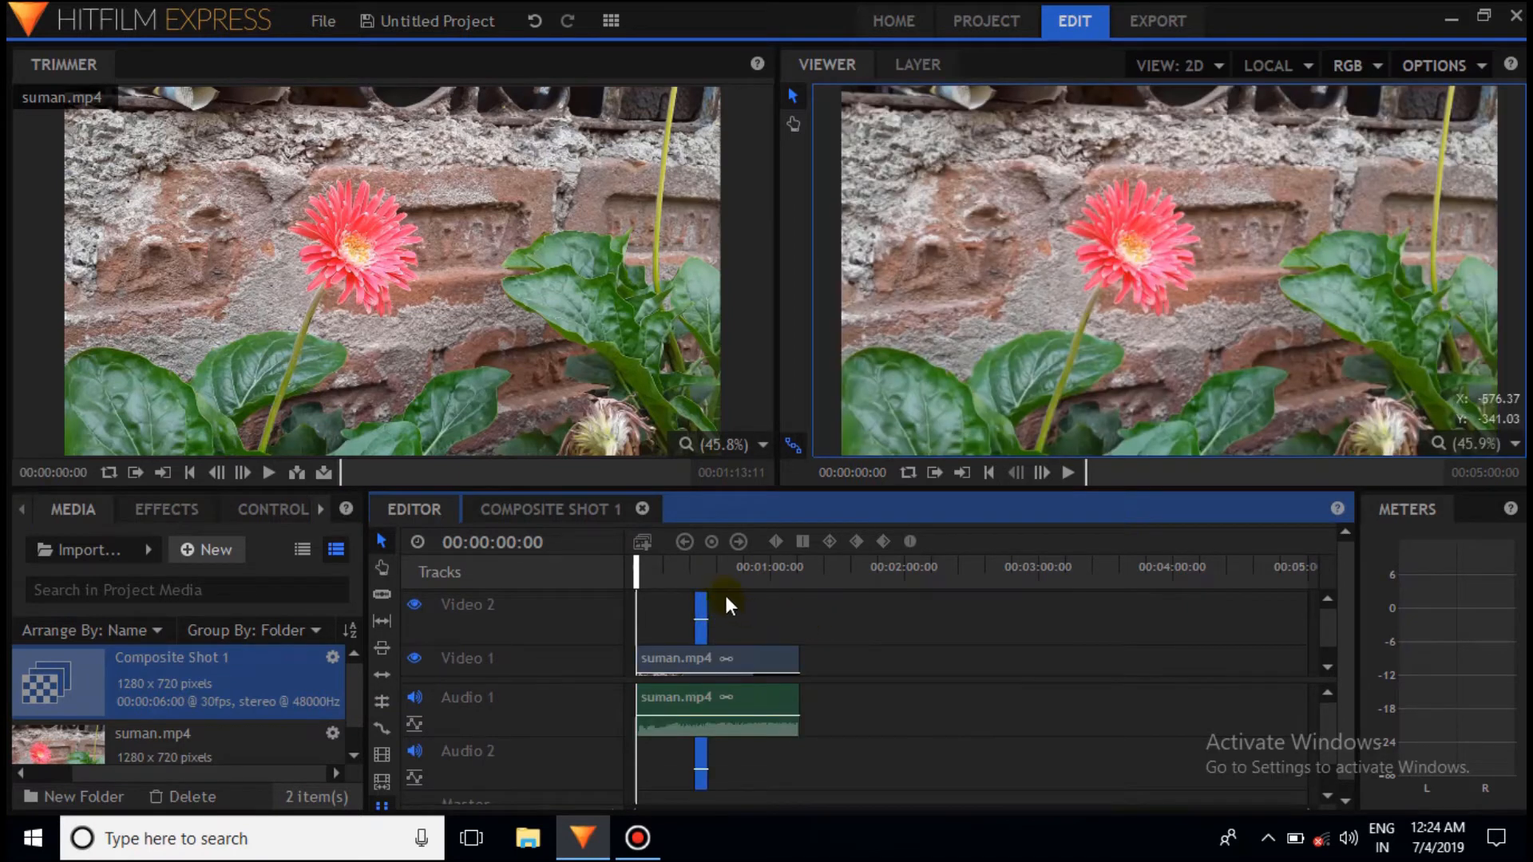
Play the editor timeline around the Composite Shot 1 clip to review the title reveal over the flower video.
{"action": "left_click", "coordinate": [1068, 473]}
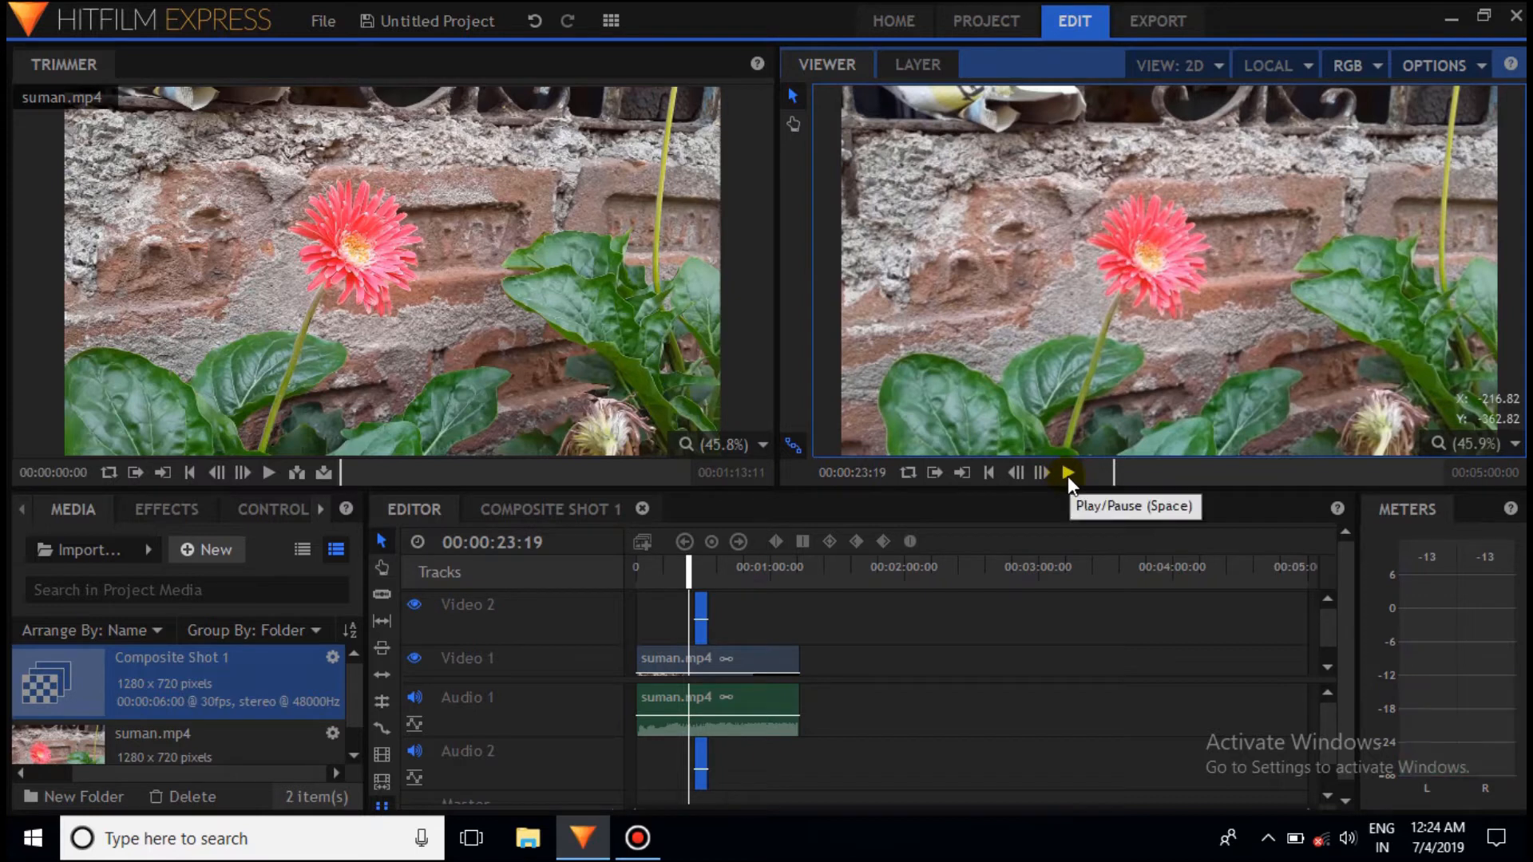
{"action": "left_click", "coordinate": [1069, 472]}
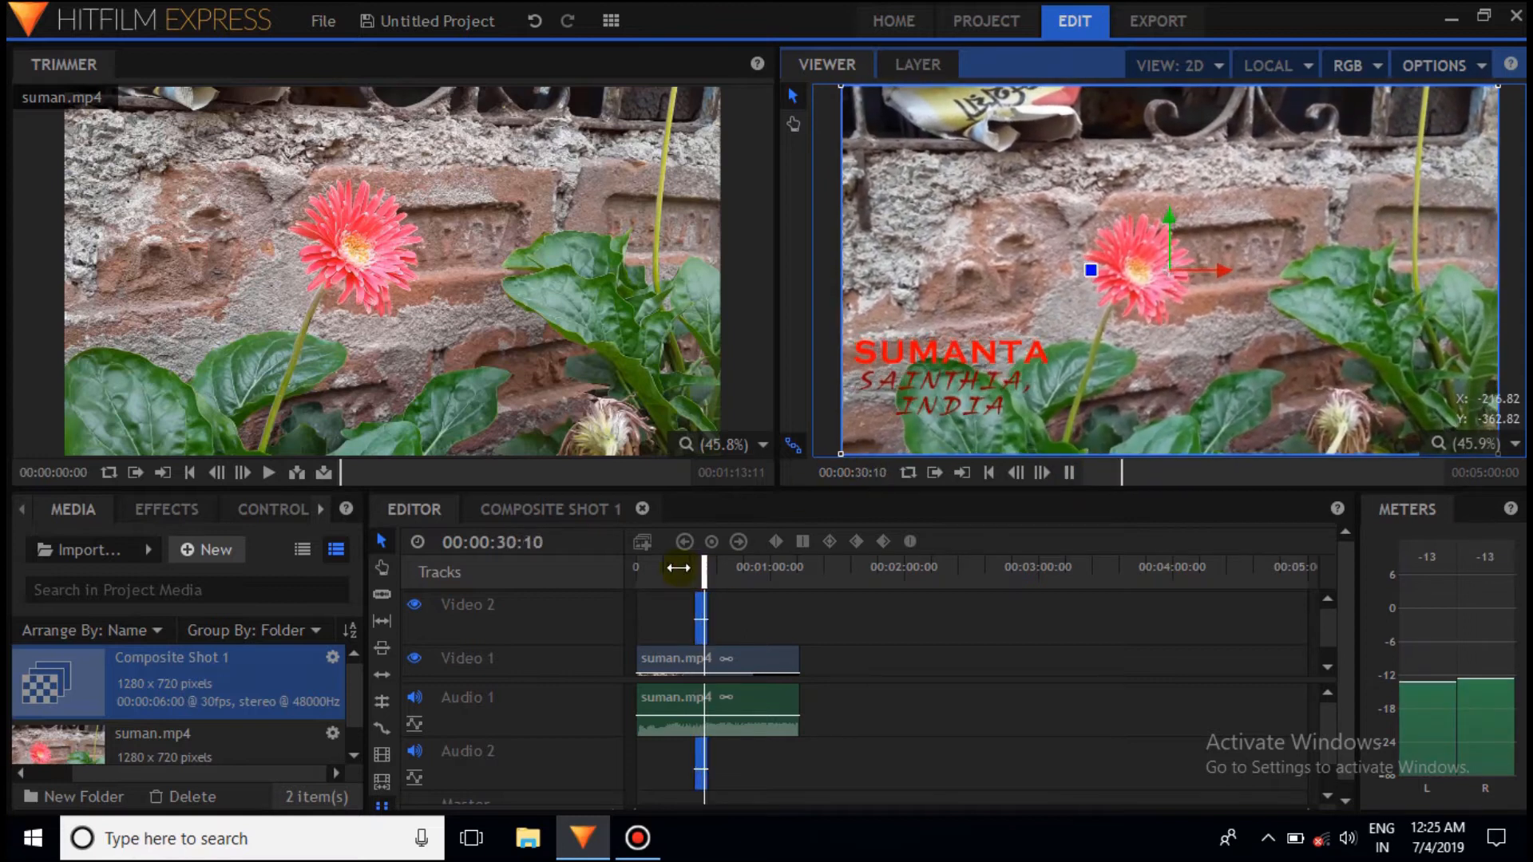
{"action": "left_click_drag", "start_coordinate": [705, 569], "coordinate": [685, 570]}
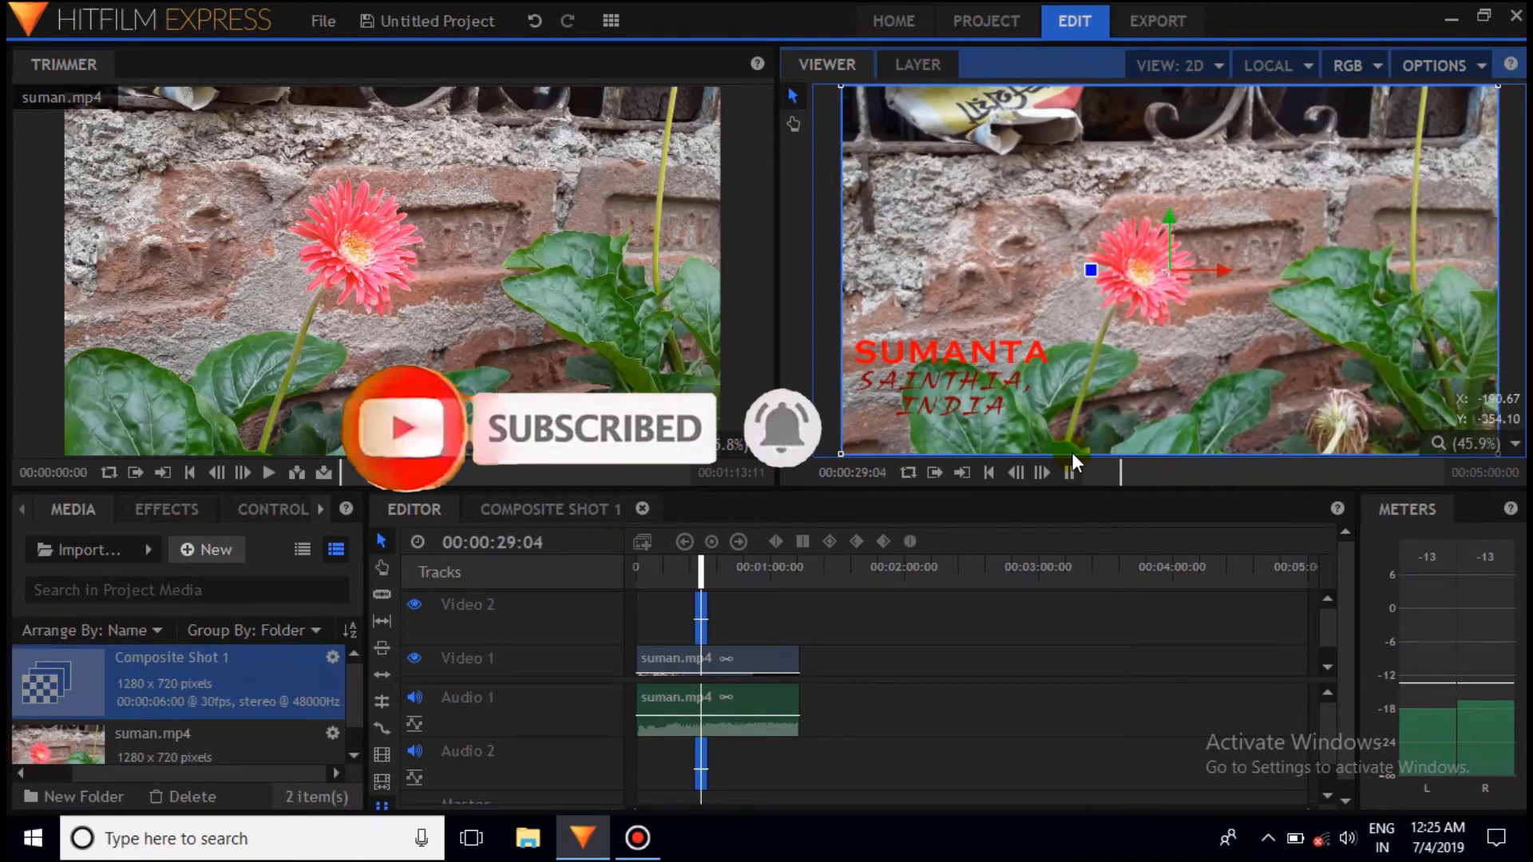
{"action": "left_click", "coordinate": [711, 575]}
{"action": "left_click_drag", "start_coordinate": [710, 574], "coordinate": [693, 574]}
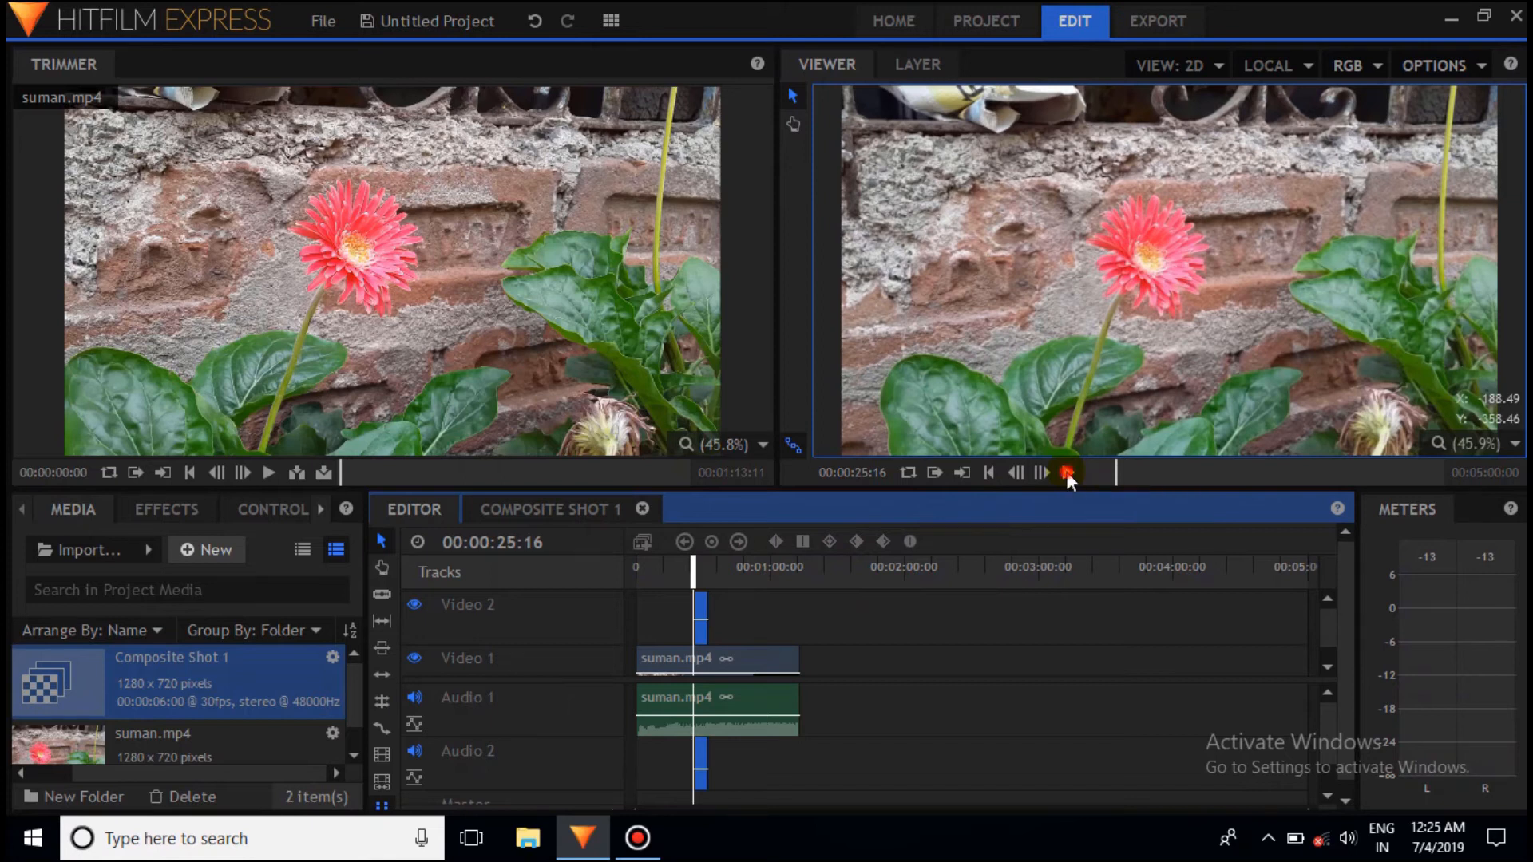
{"action": "left_click", "coordinate": [1068, 475]}
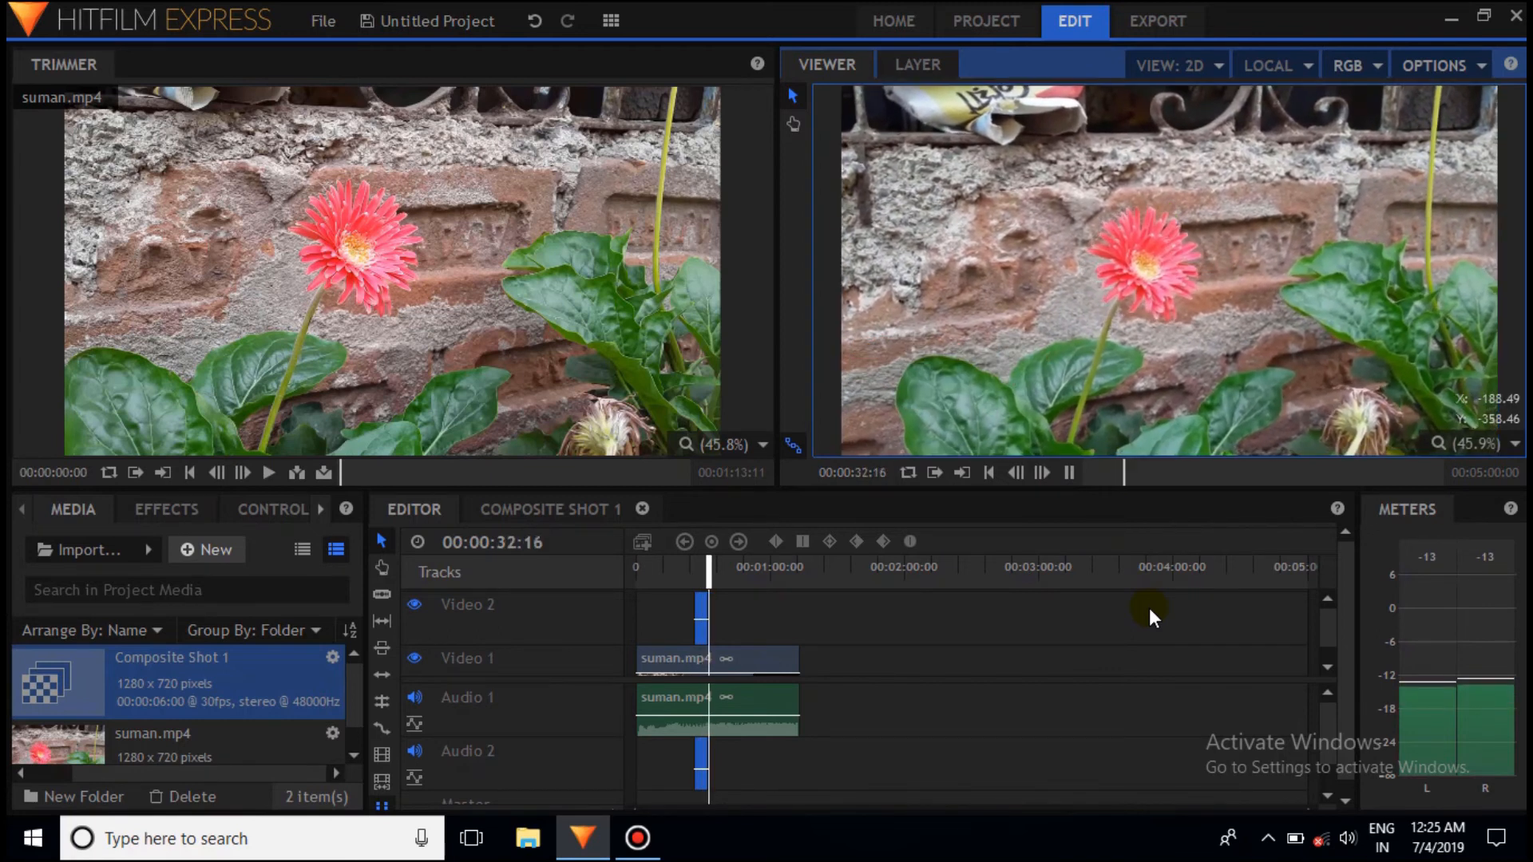
{"action": "left_click", "coordinate": [1070, 472]}
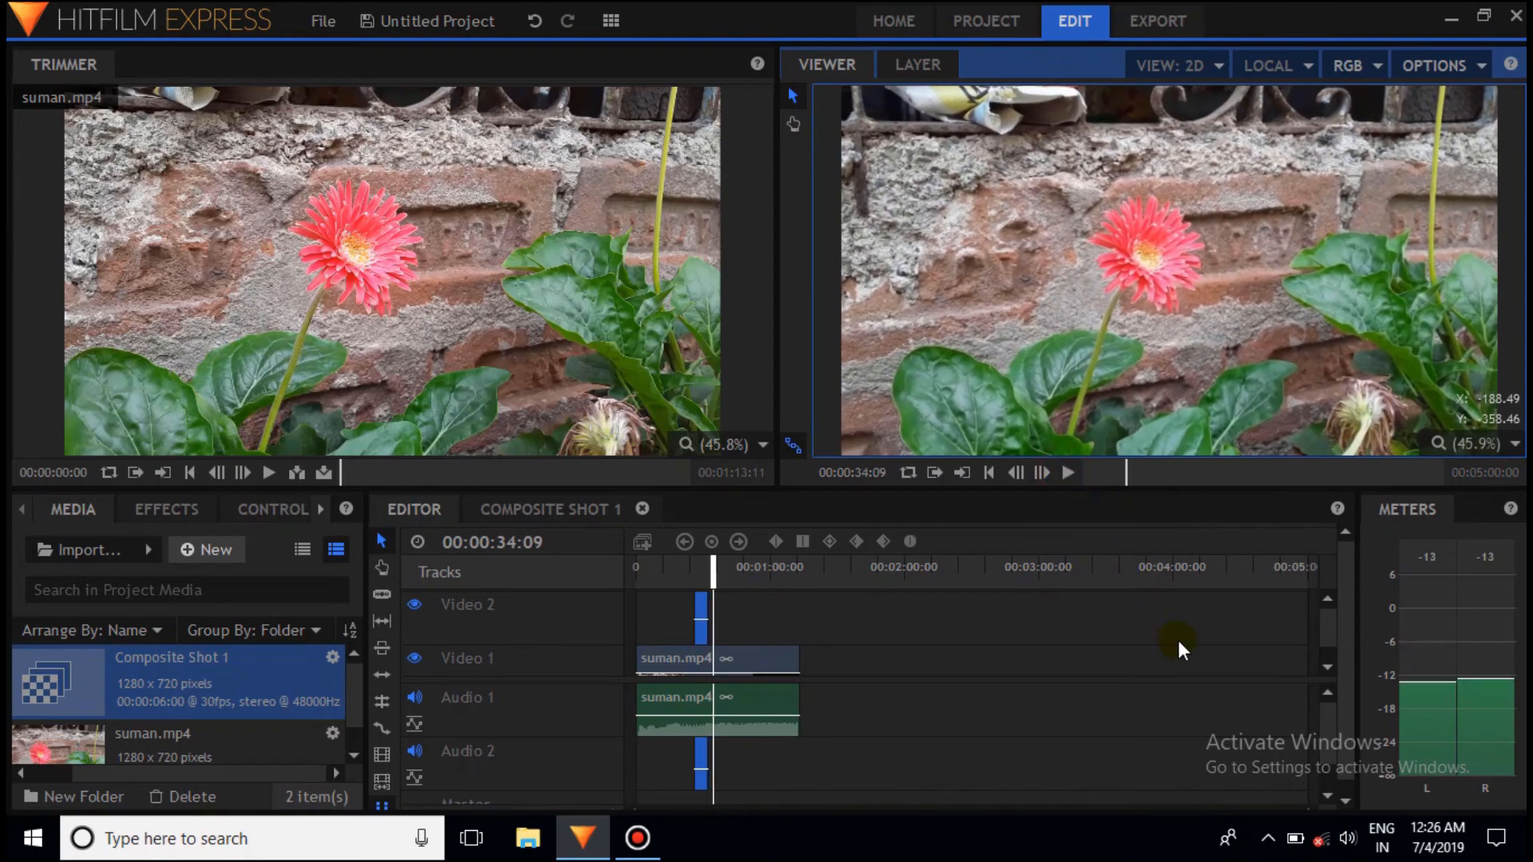